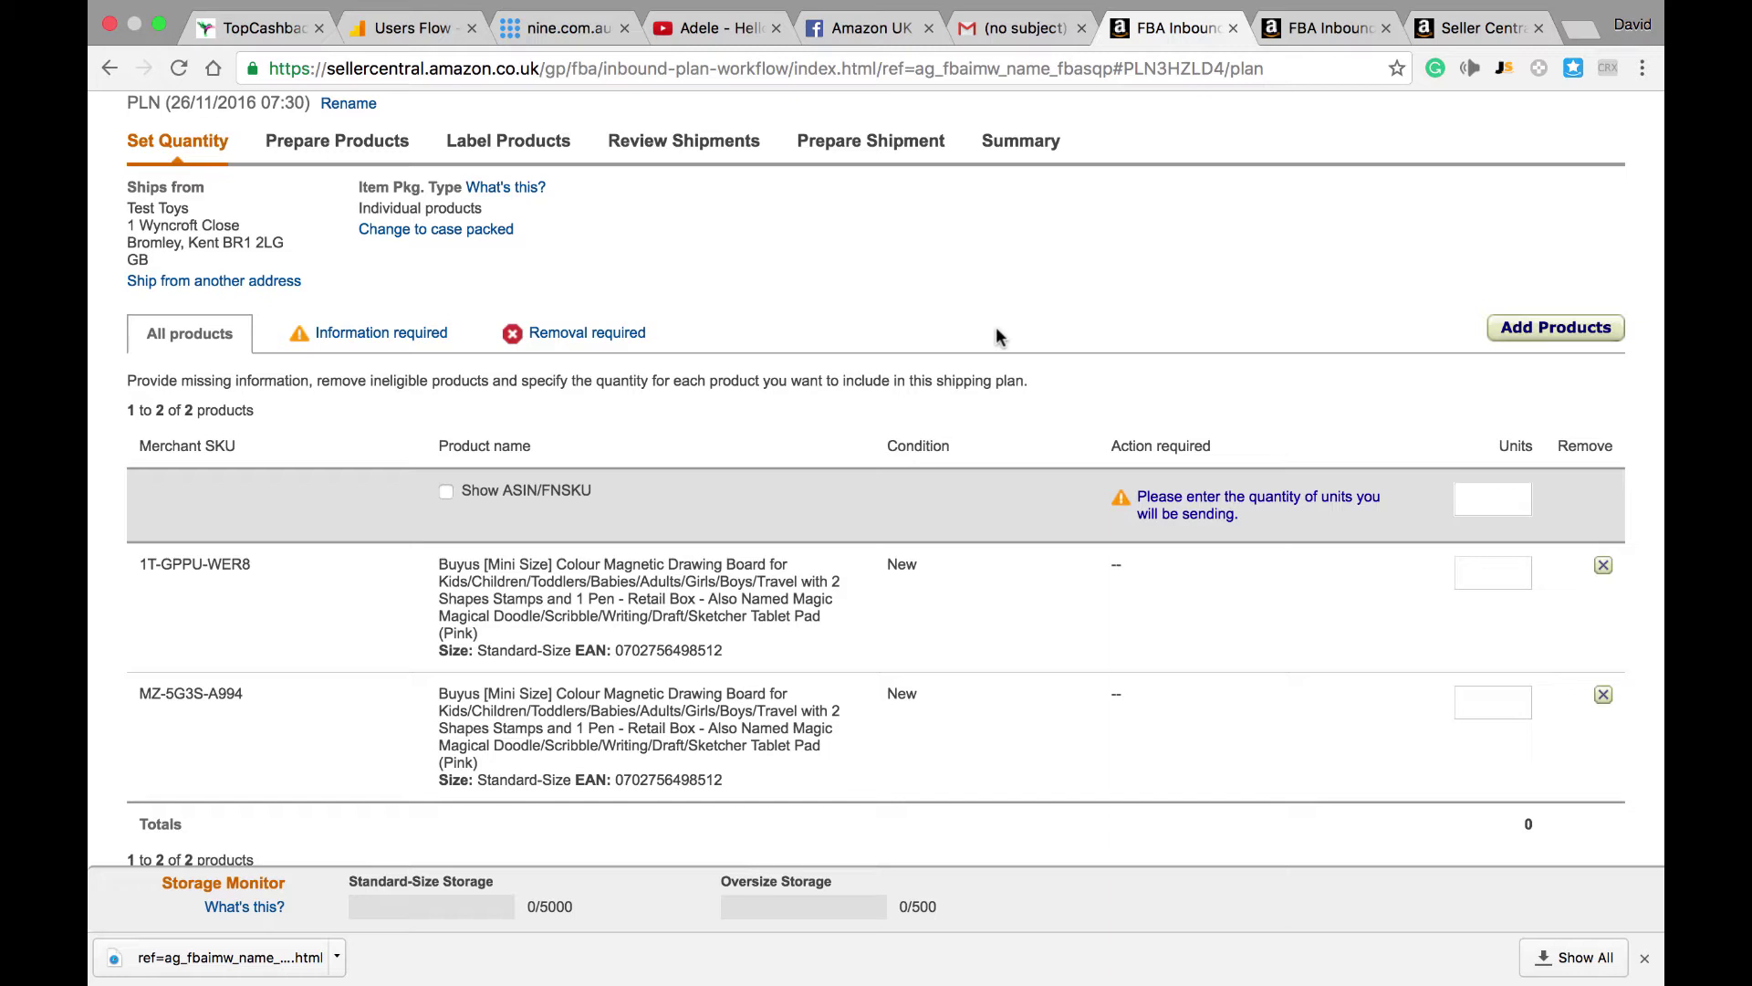
# - Open the working shipping plan PLN (26/11/2016 07:30) from the FBA shipments queue
pyautogui.scroll(3, 997, 333)
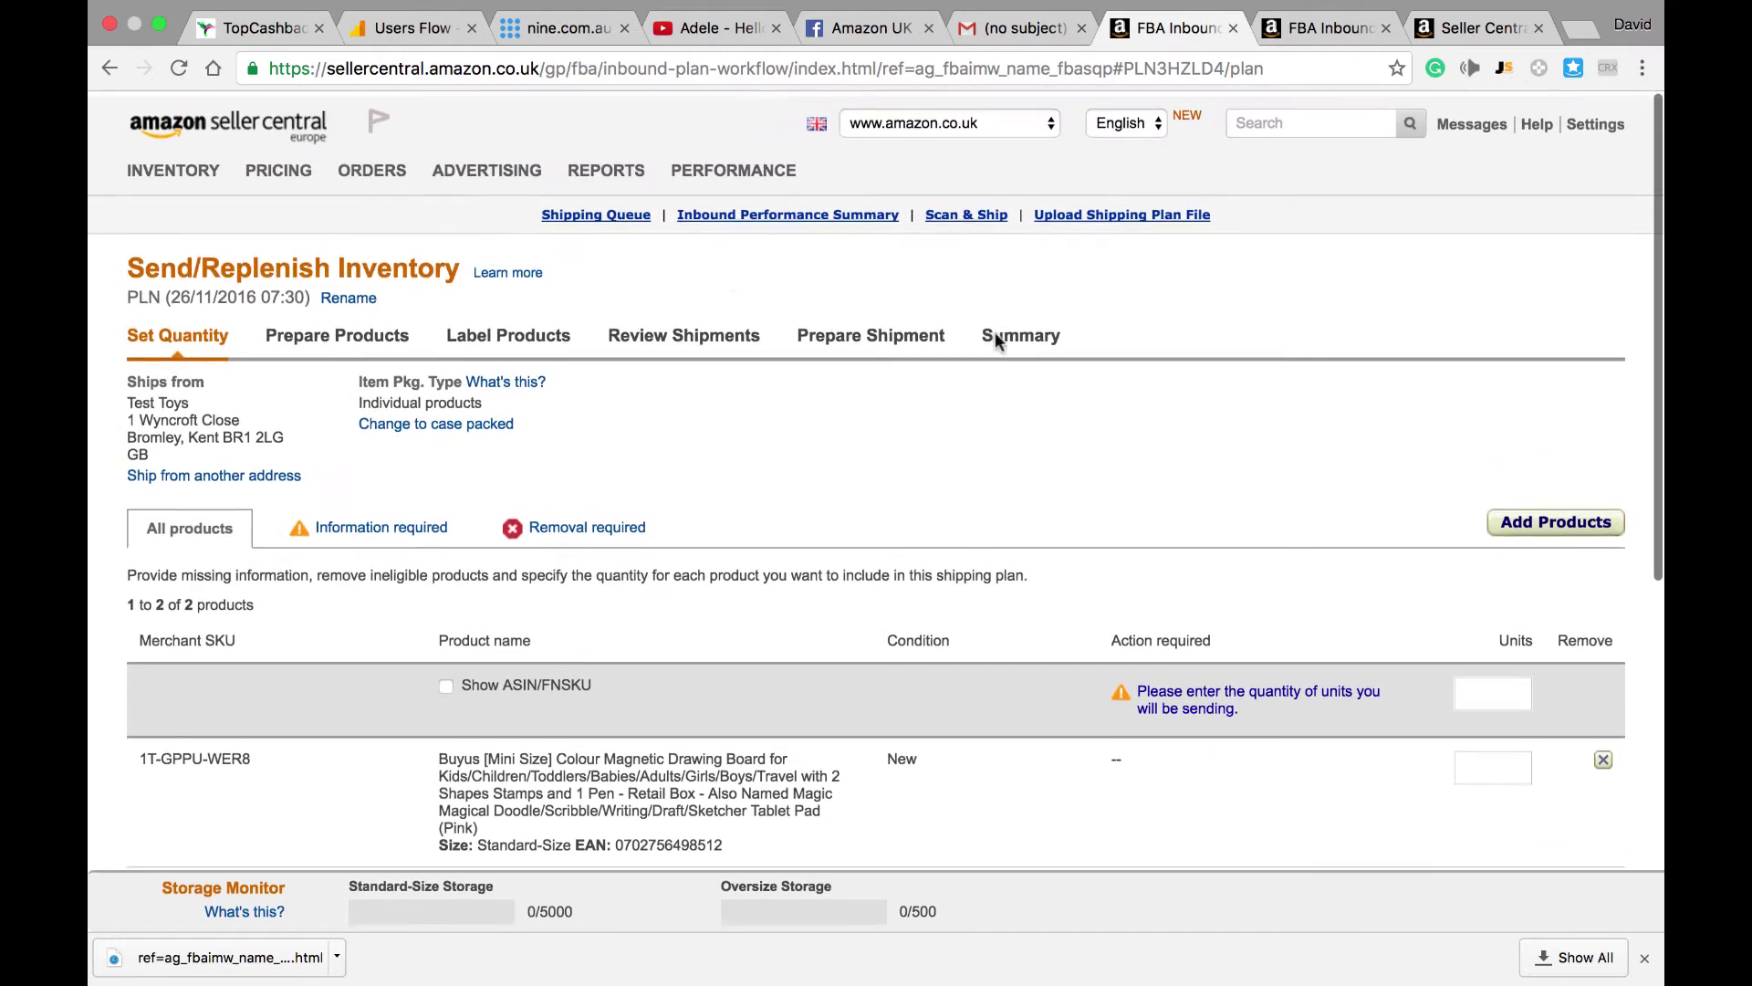
pyautogui.moveTo(177, 184)
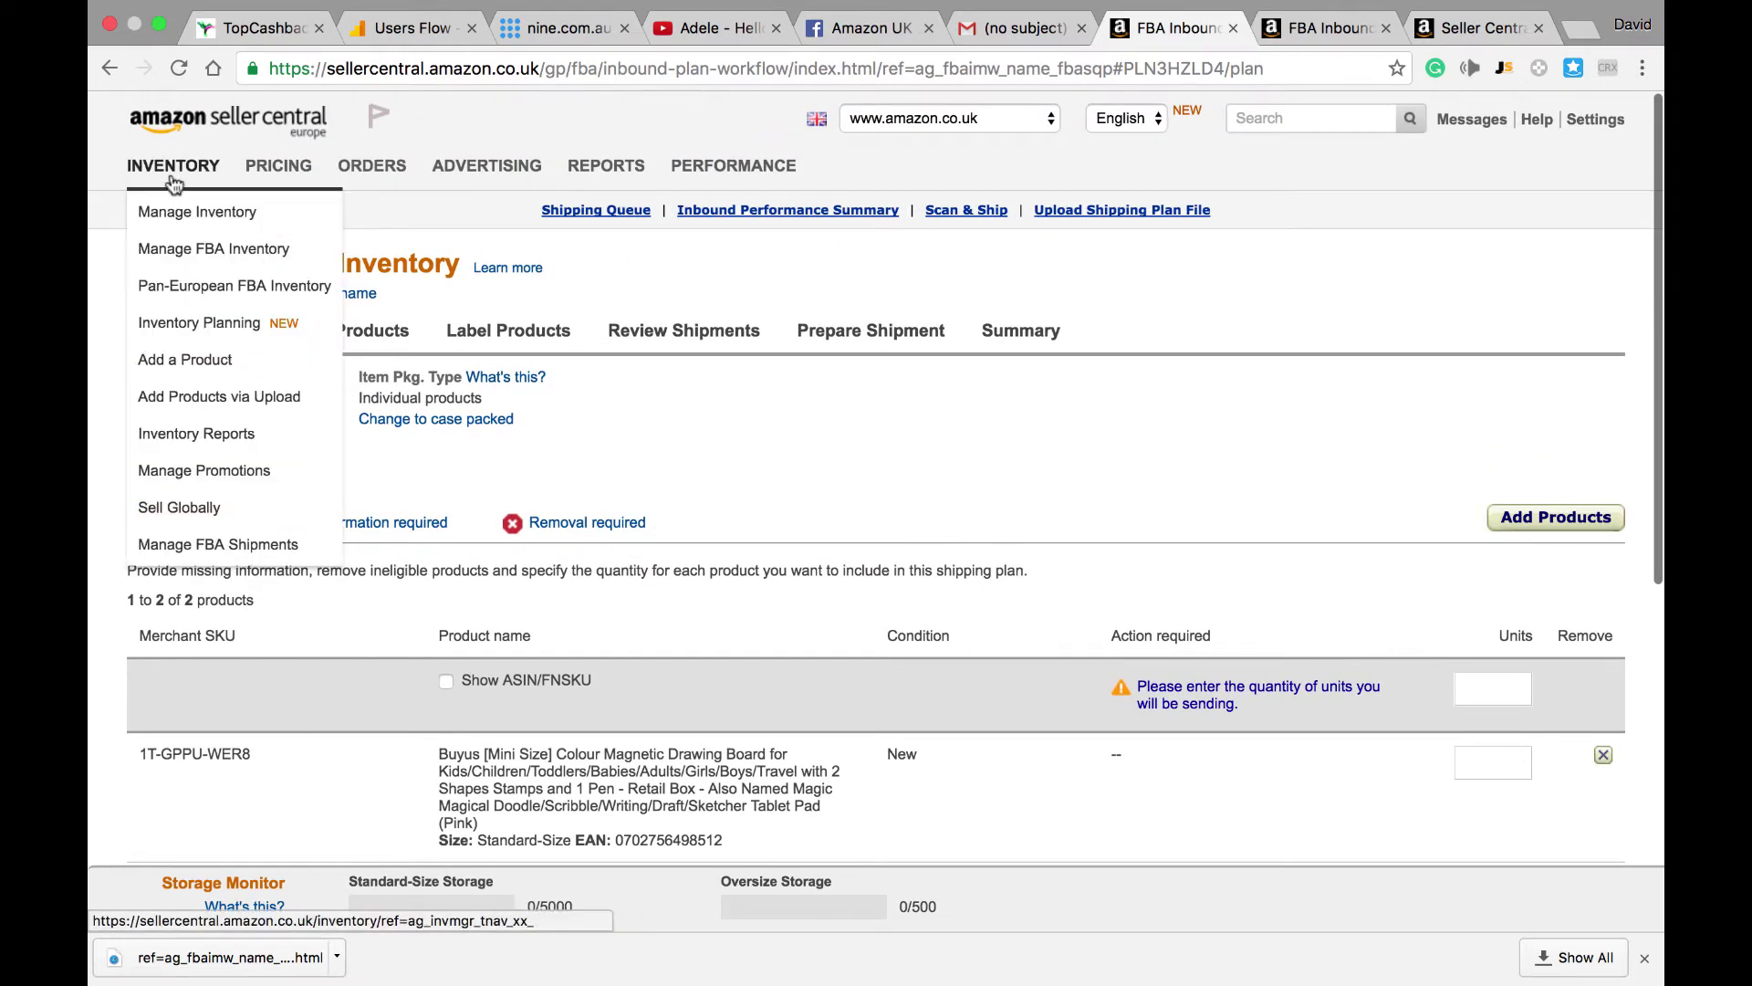
pyautogui.click(226, 550)
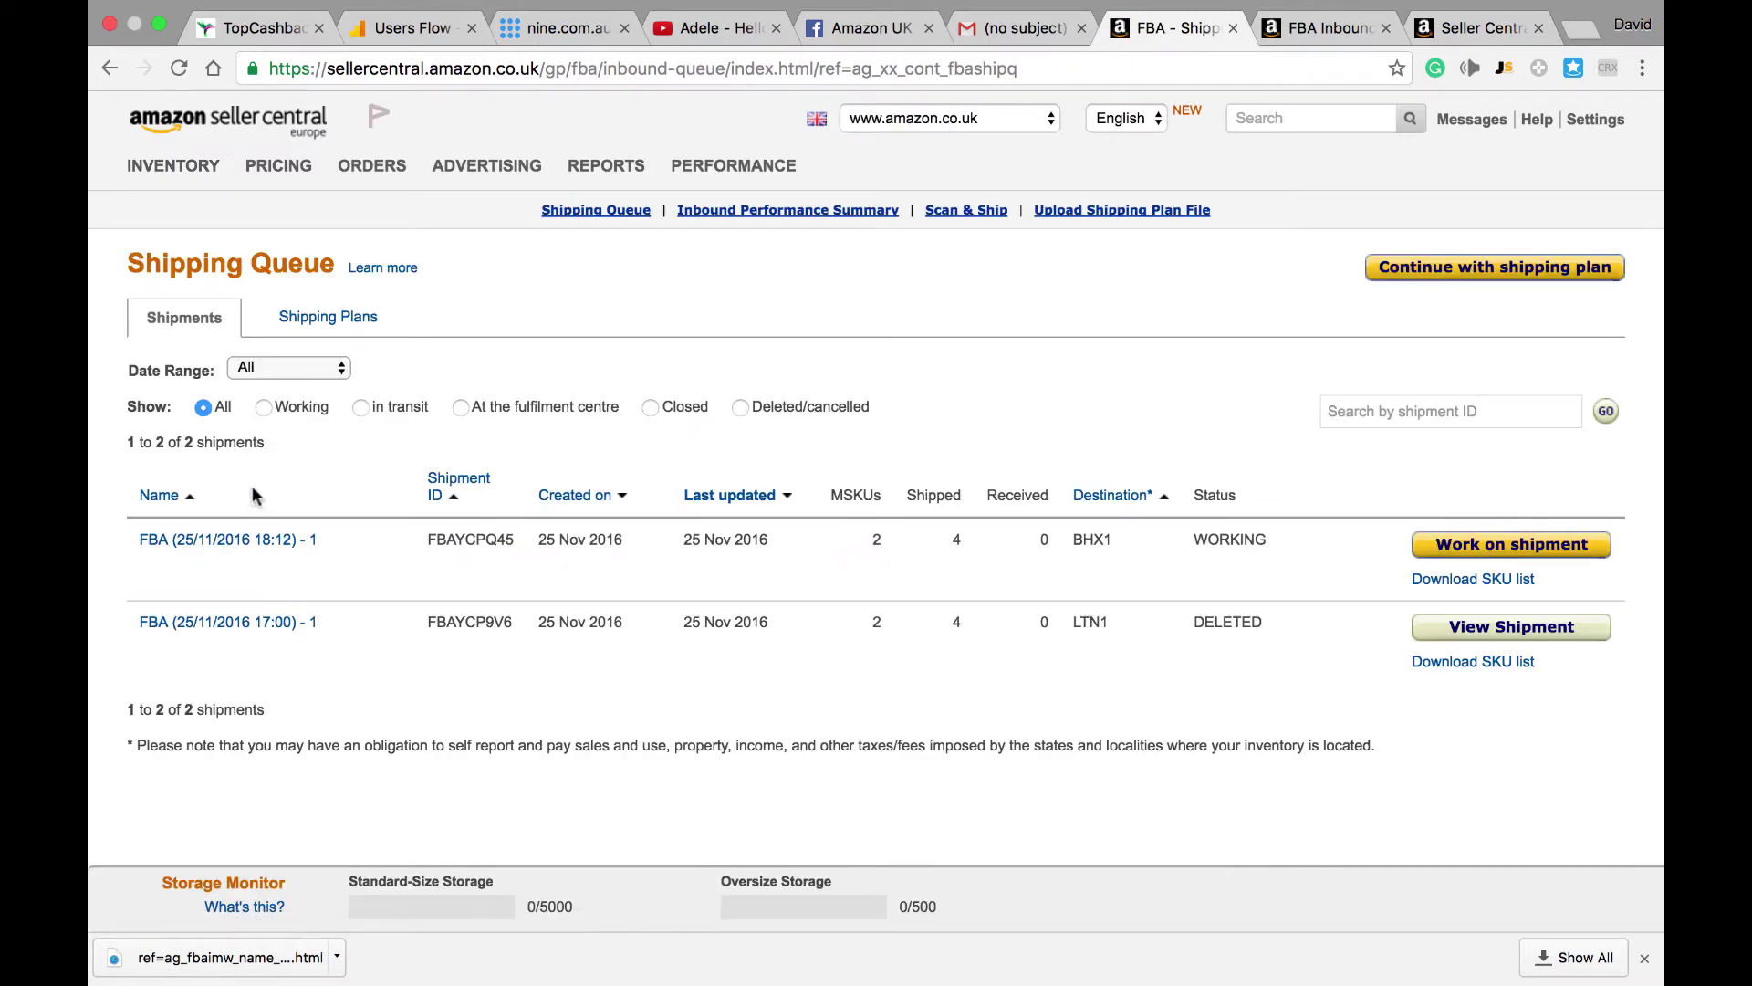
pyautogui.click(319, 318)
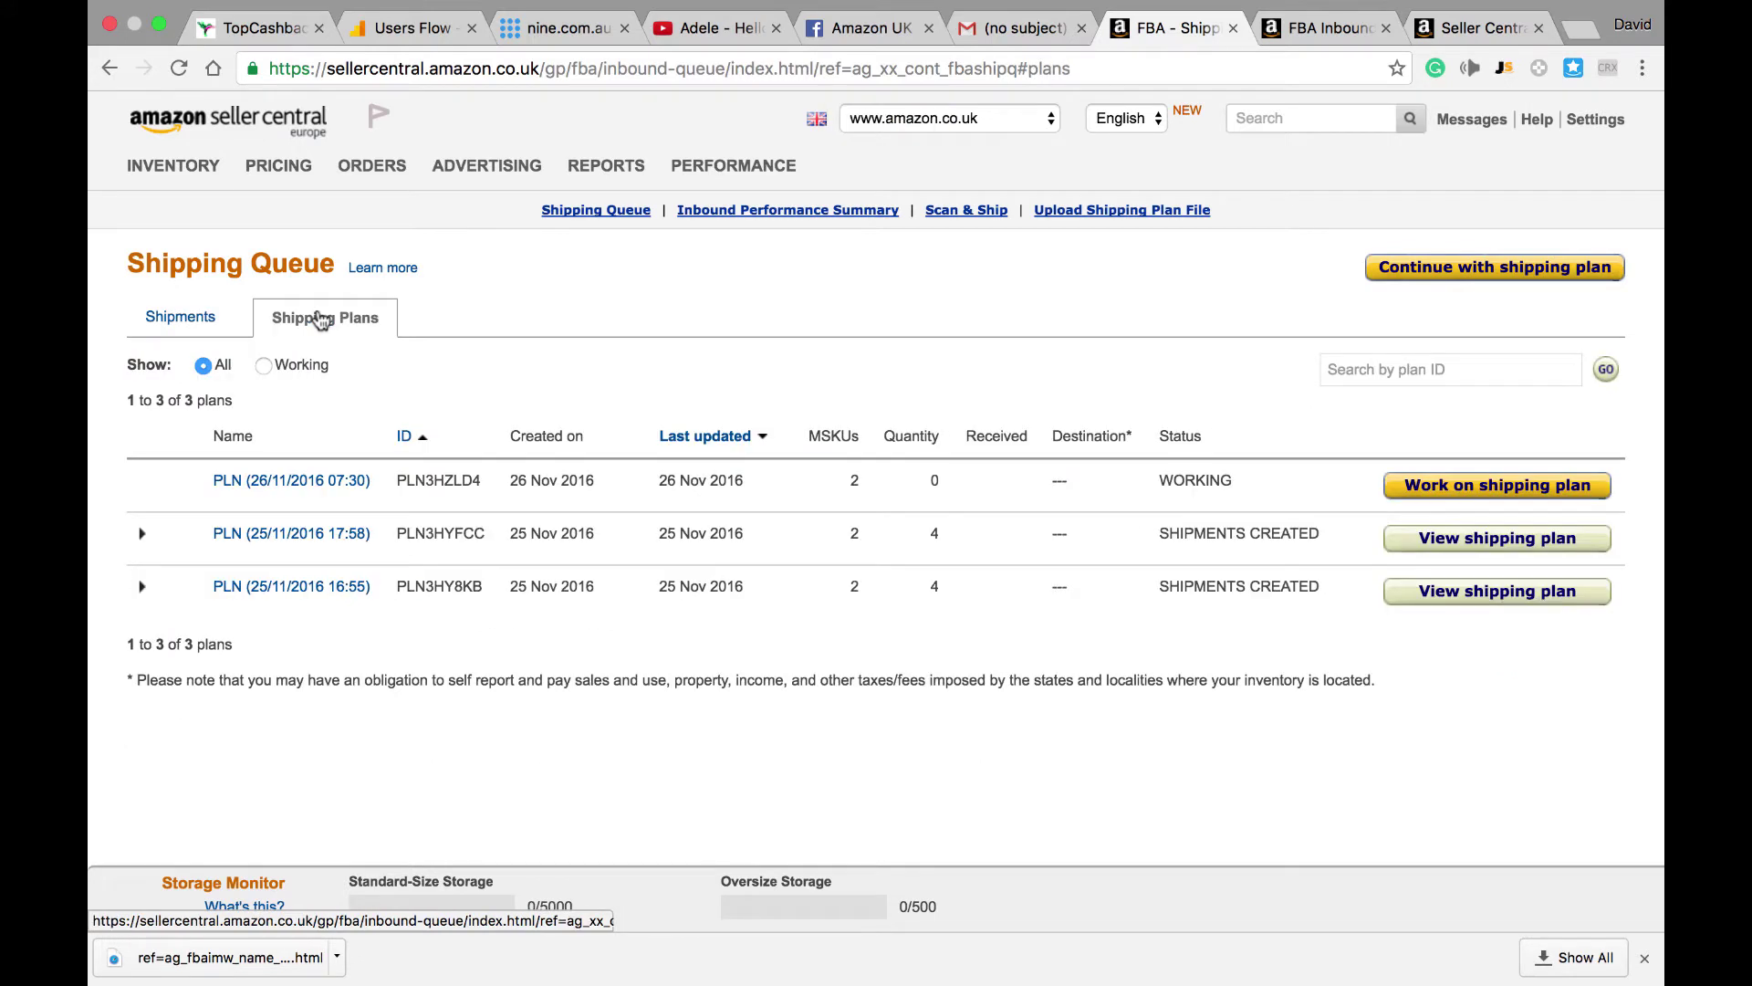
pyautogui.click(299, 486)
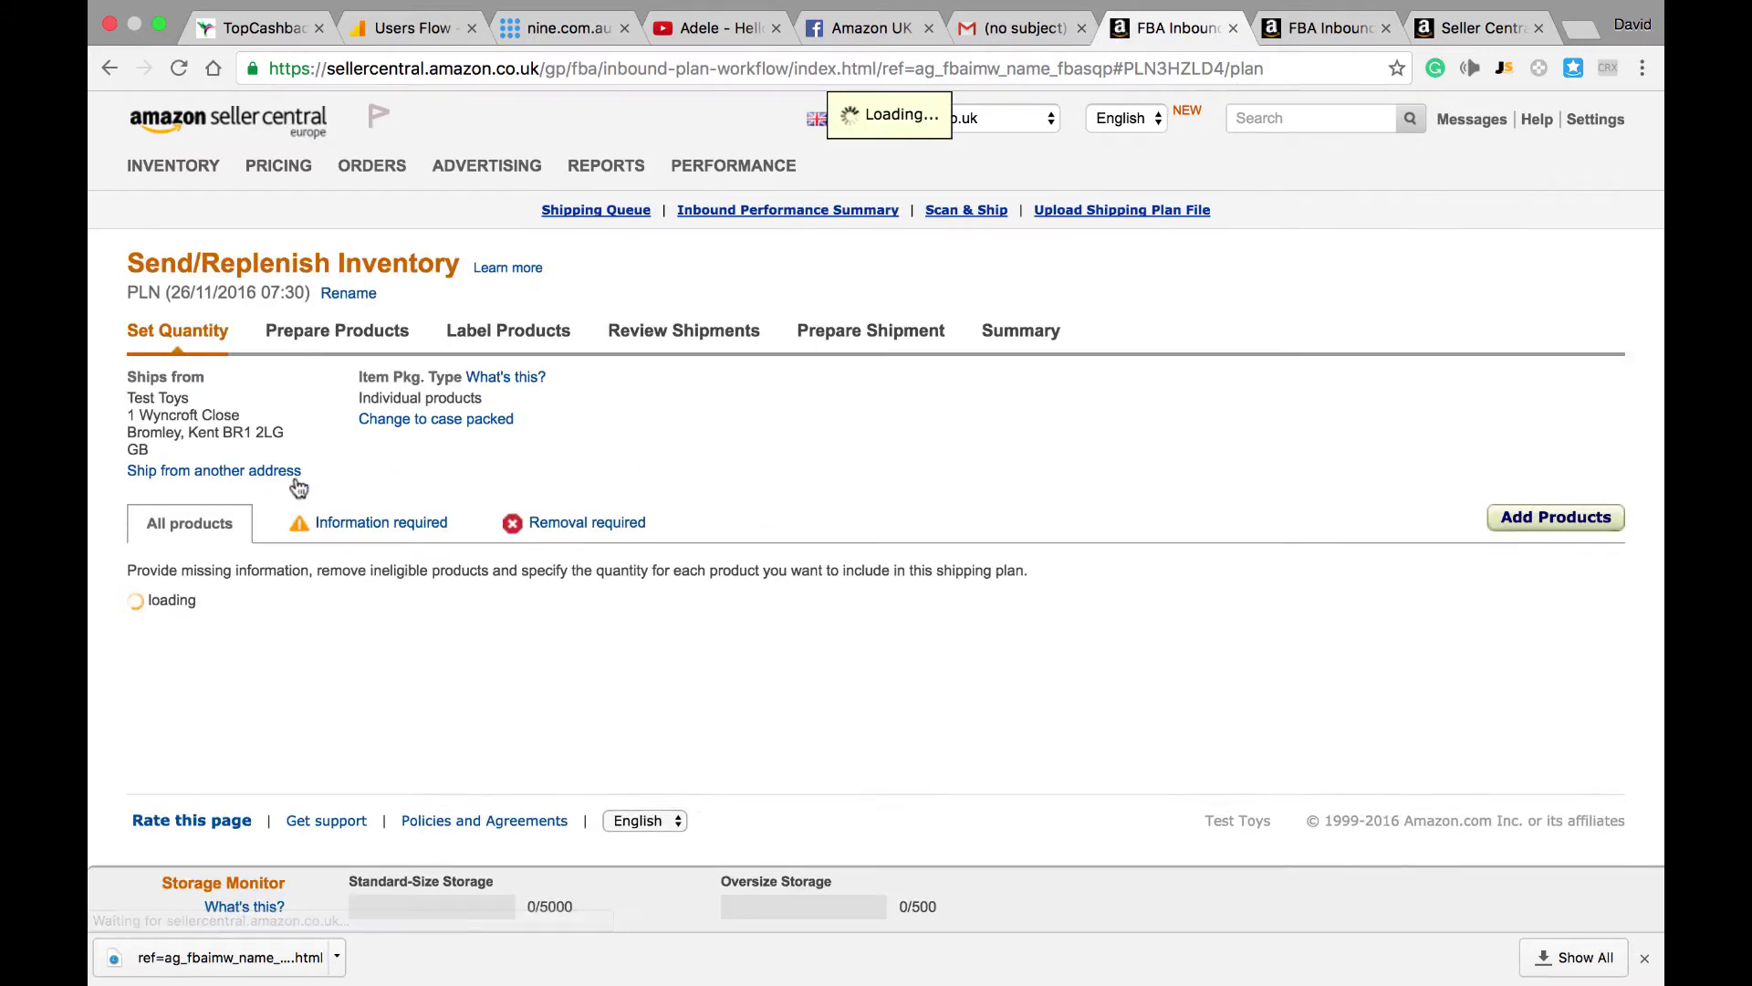
pyautogui.scroll(-5, 594, 438)
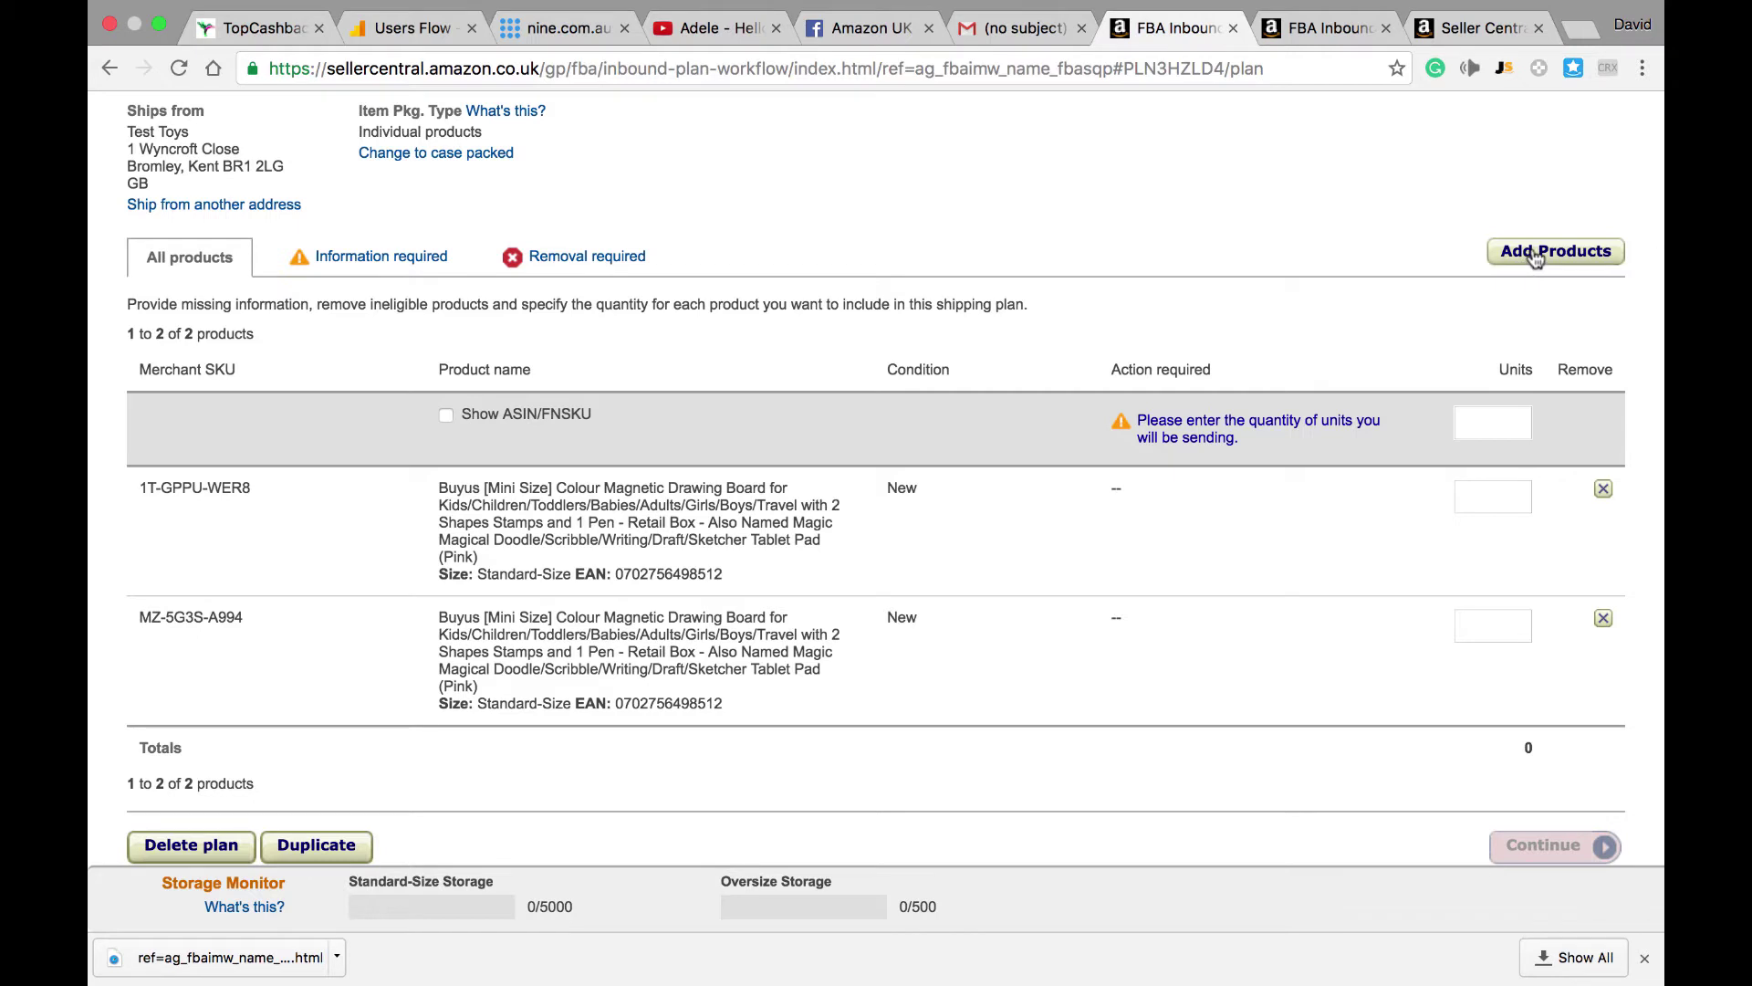
# - Enter 2 units each for 1T-GPPU-WER8 and MZ-5G3S-A994 and continue to Prepare Products
pyautogui.click(1490, 493)
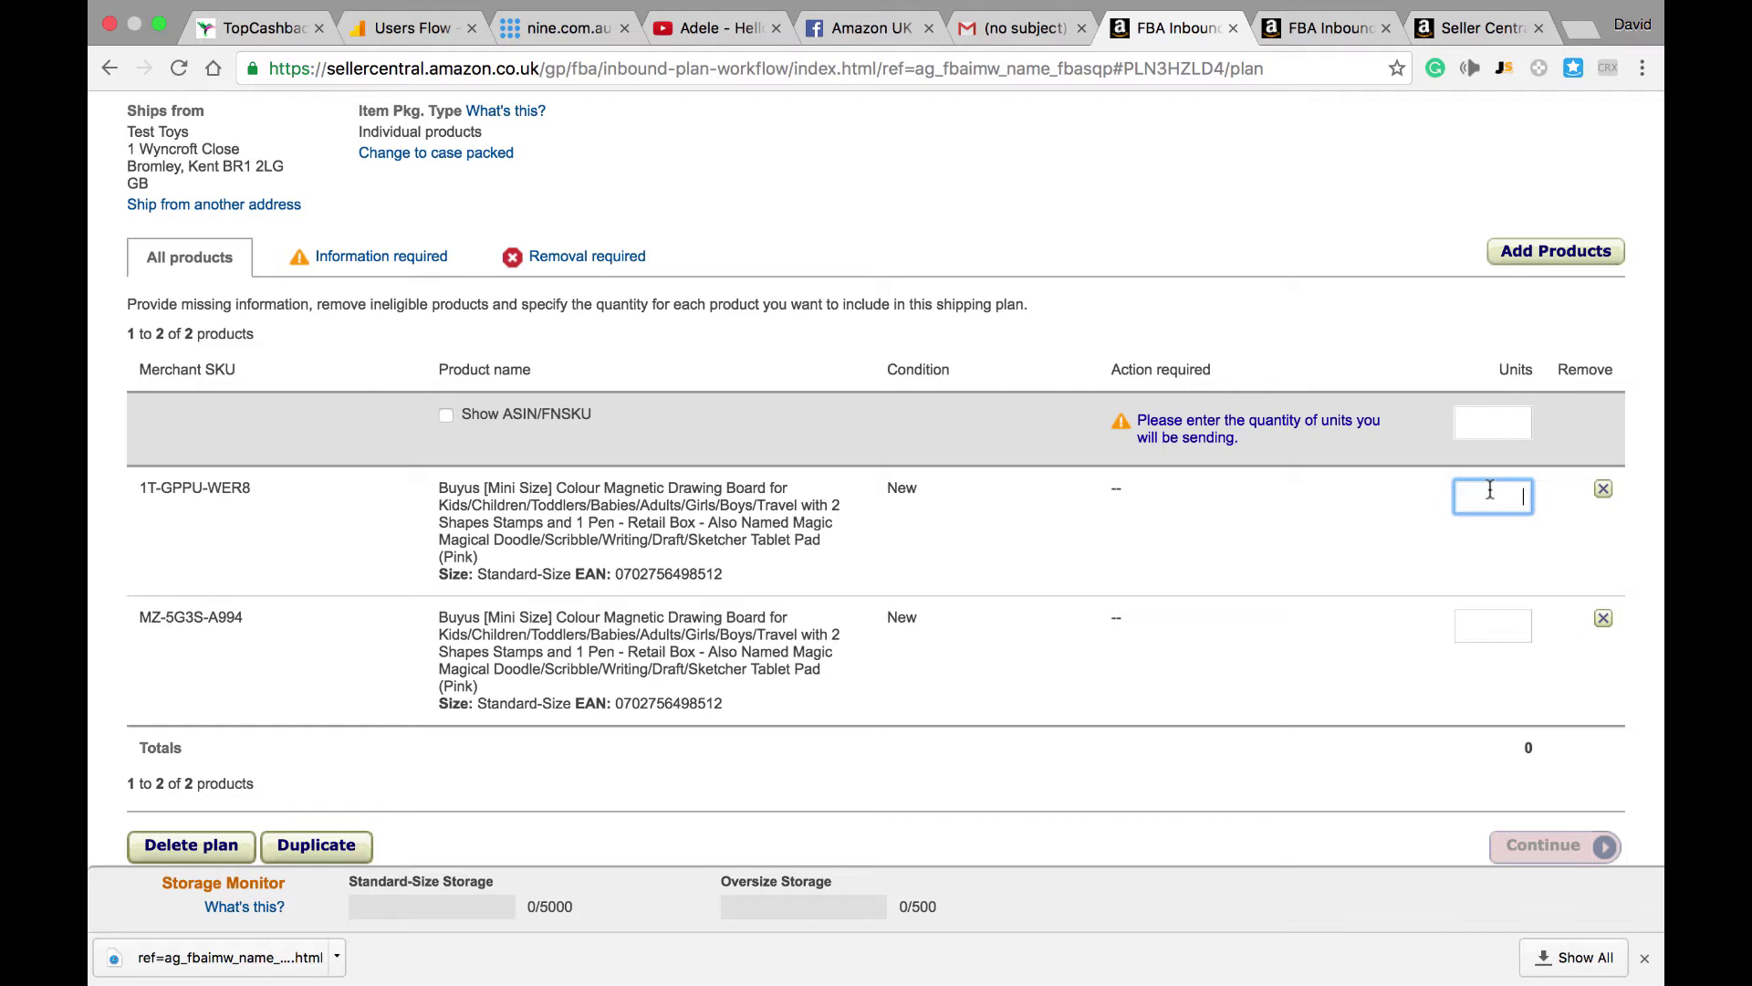
pyautogui.write('2')
pyautogui.click(1515, 626)
pyautogui.write('2')
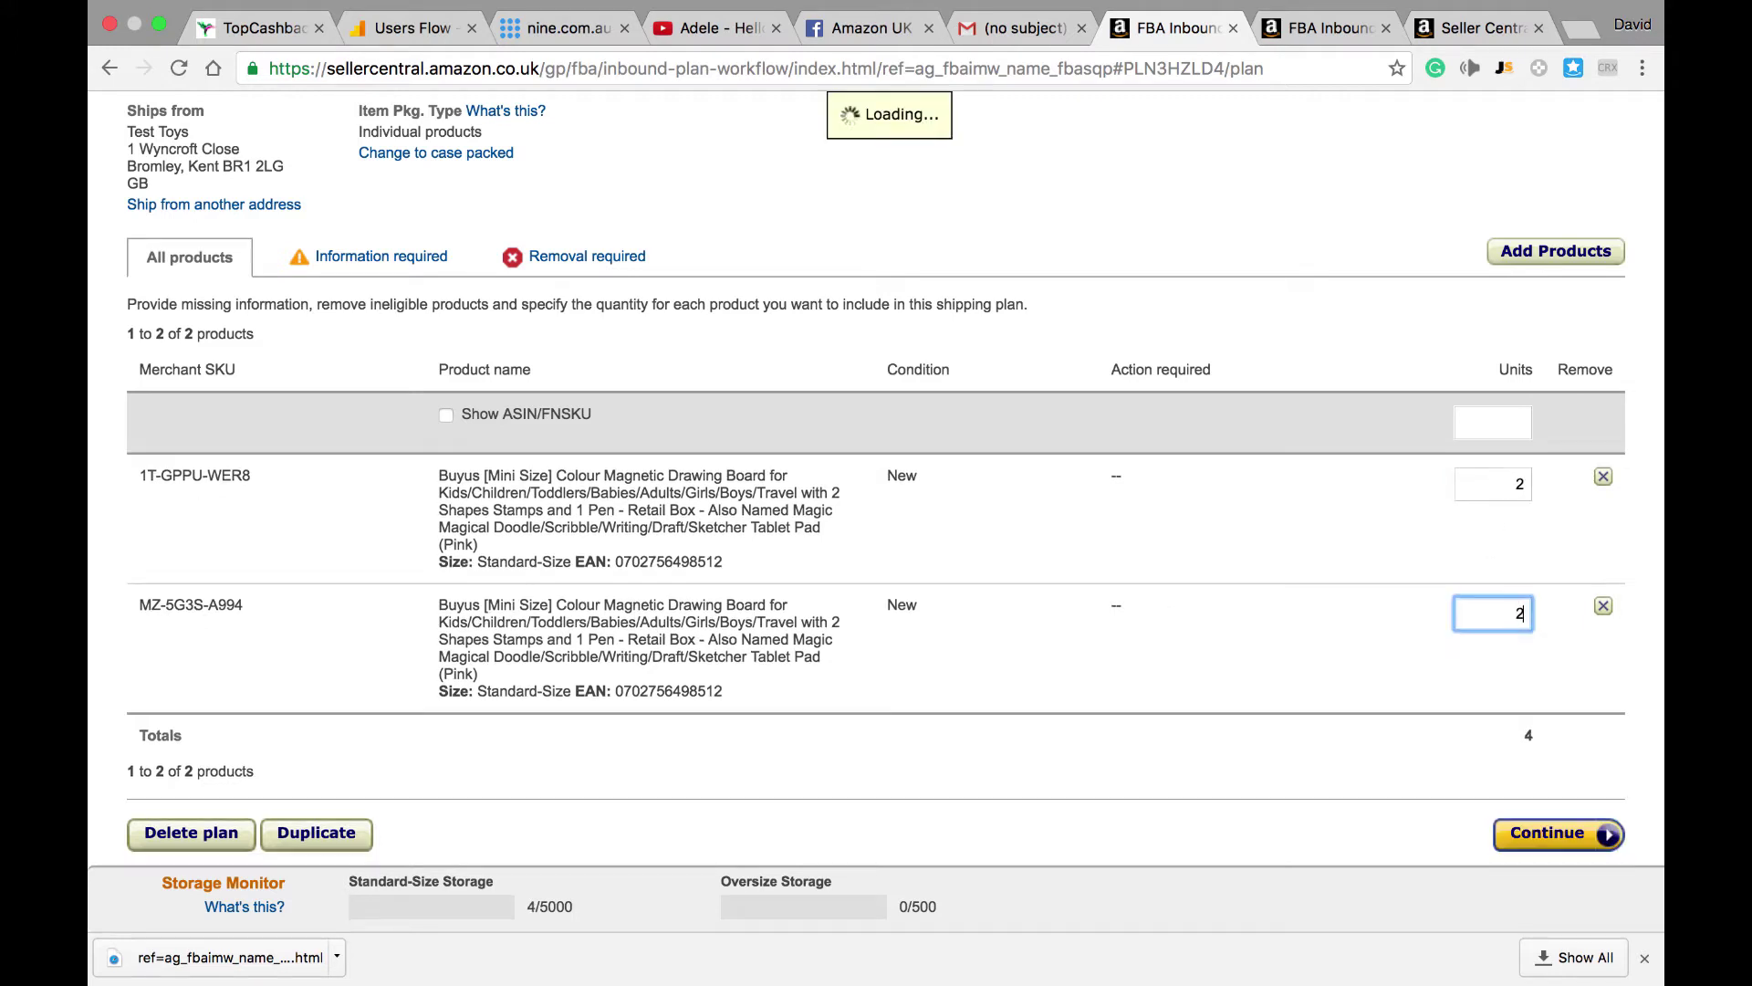
pyautogui.click(1534, 825)
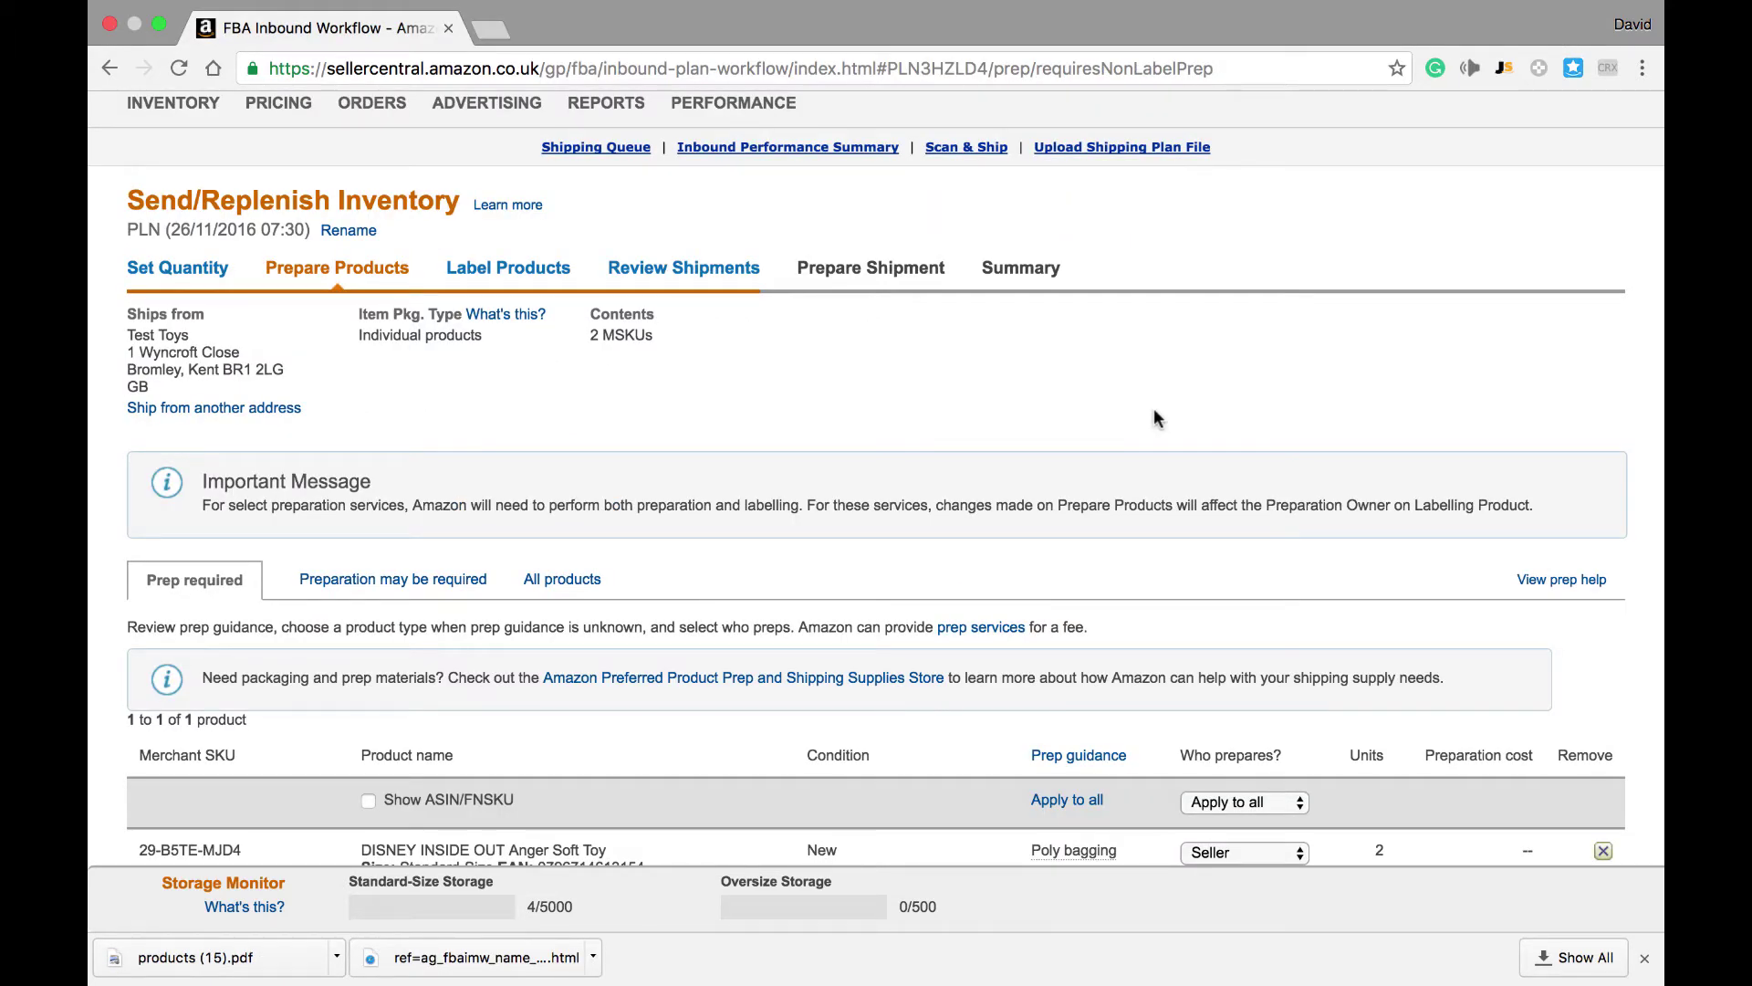
# - Toggle the soft toy's Who prepares? to Amazon and back to Seller, then continue to Label Products
pyautogui.scroll(-2, 1156, 418)
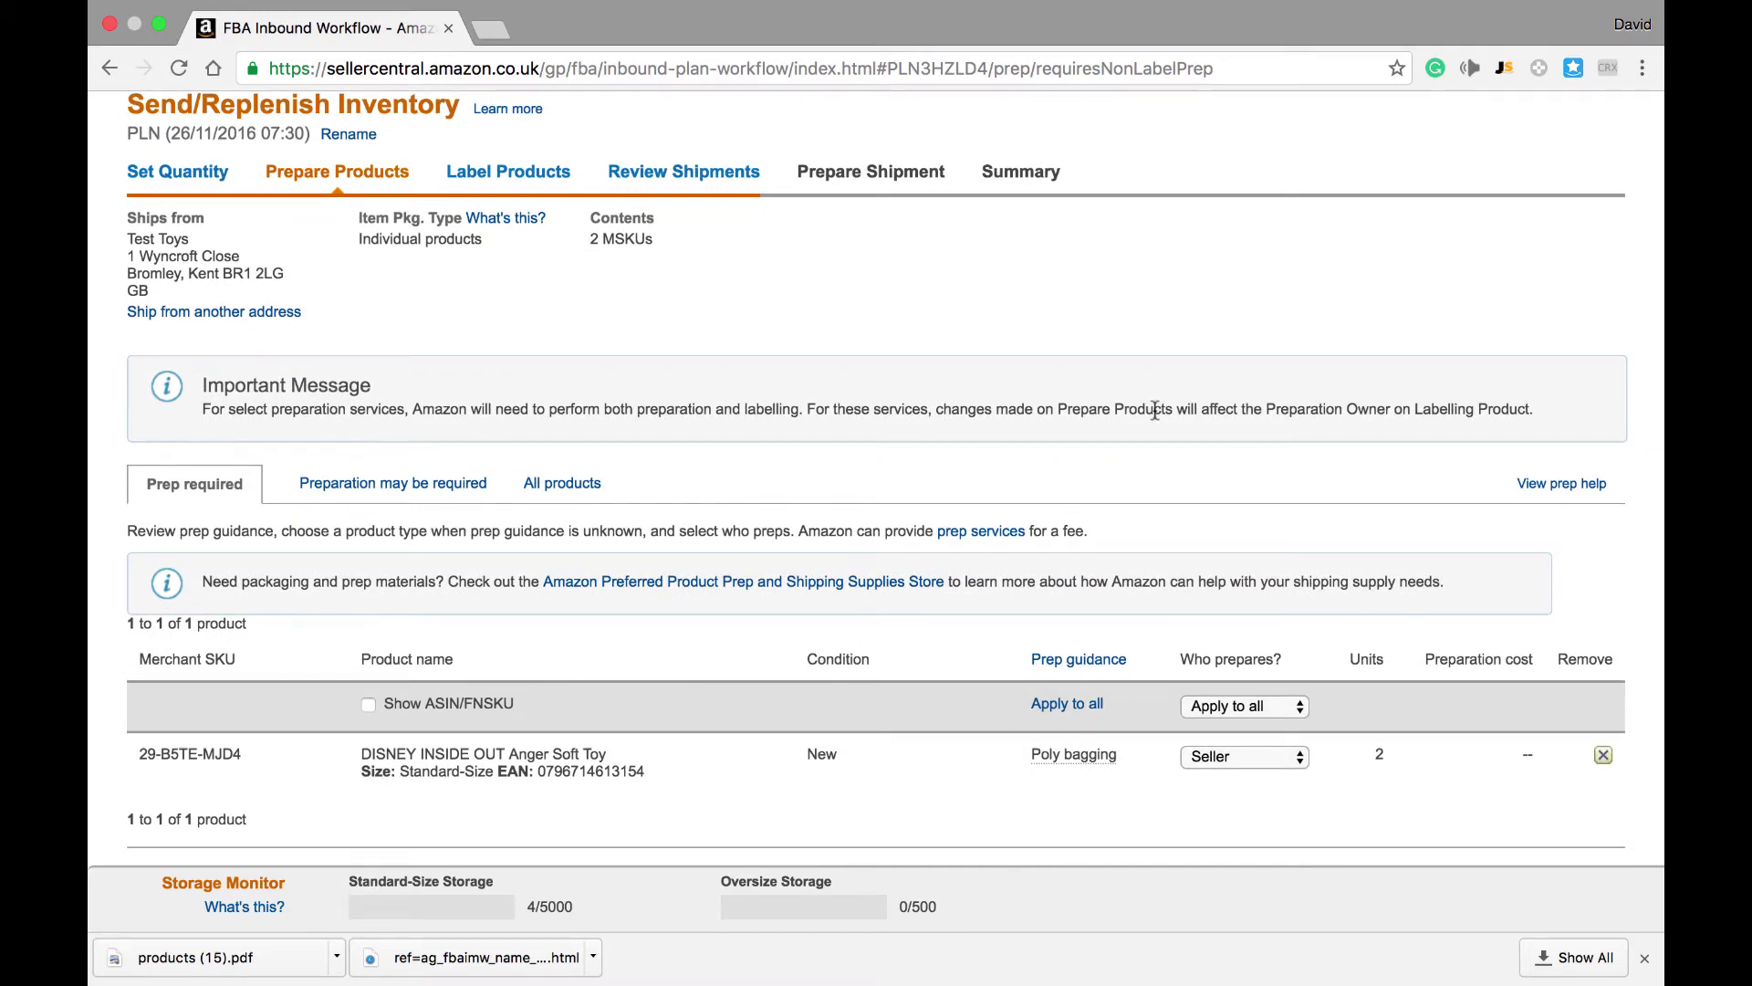
pyautogui.scroll(-2, 1155, 409)
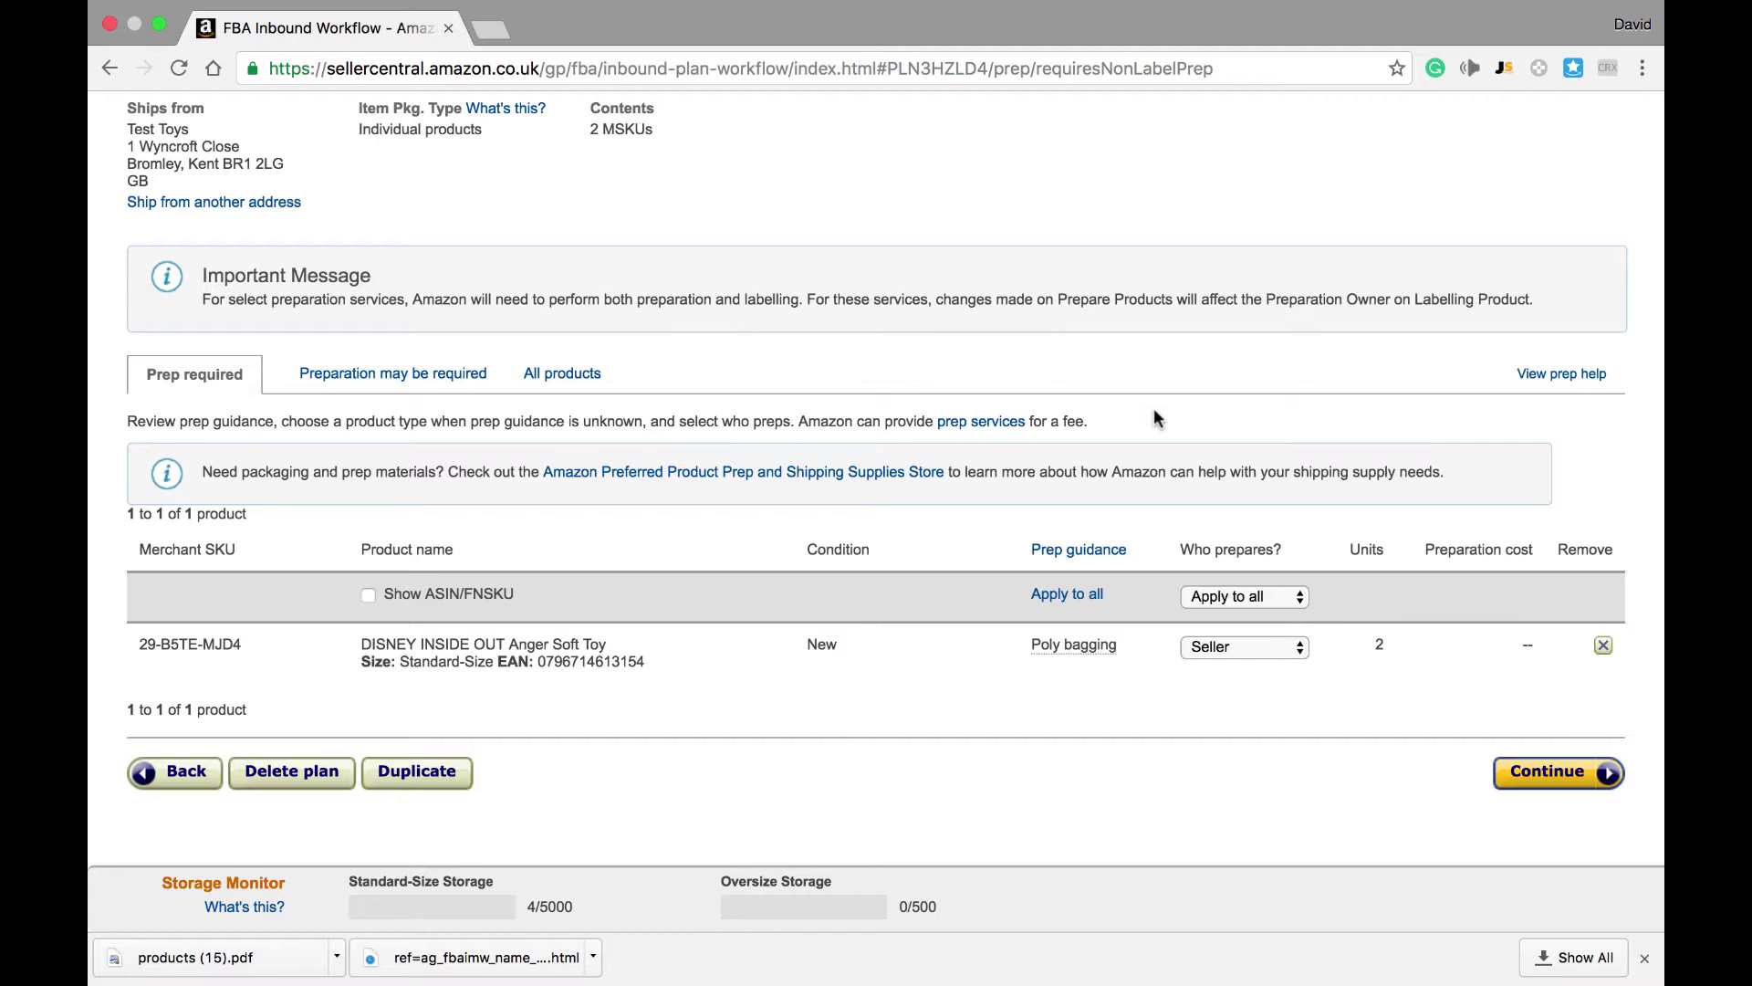
pyautogui.scroll(-1, 1154, 410)
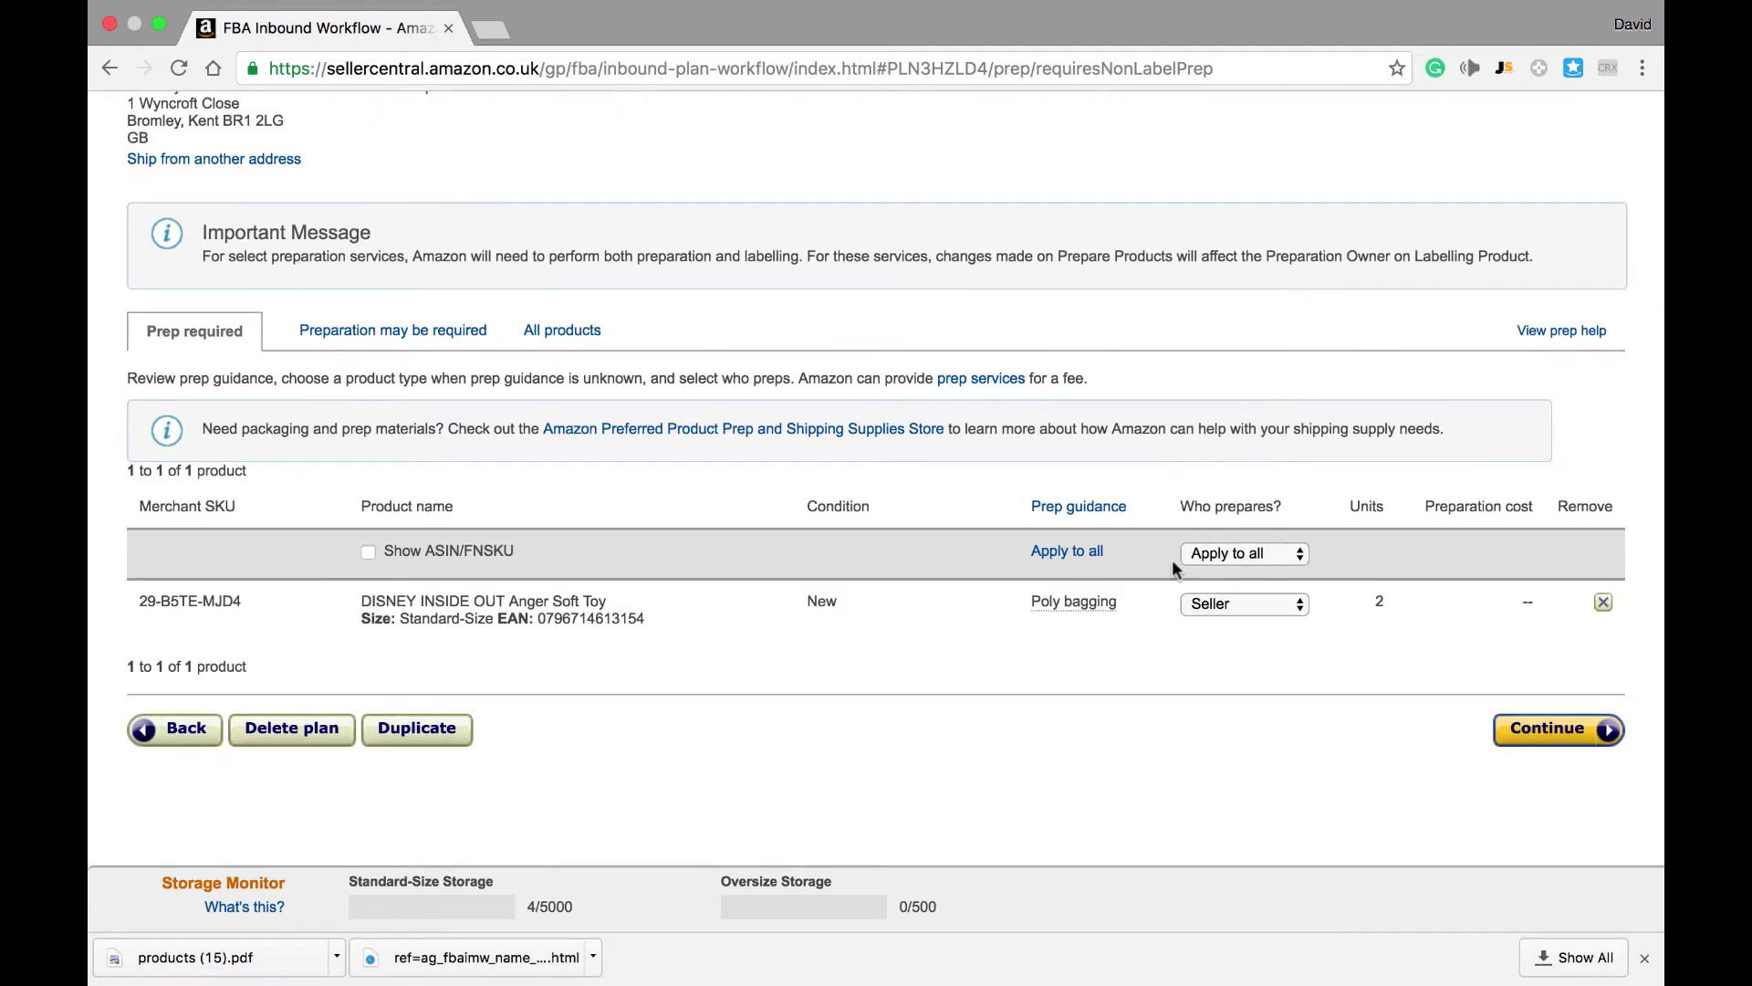
pyautogui.click(1201, 602)
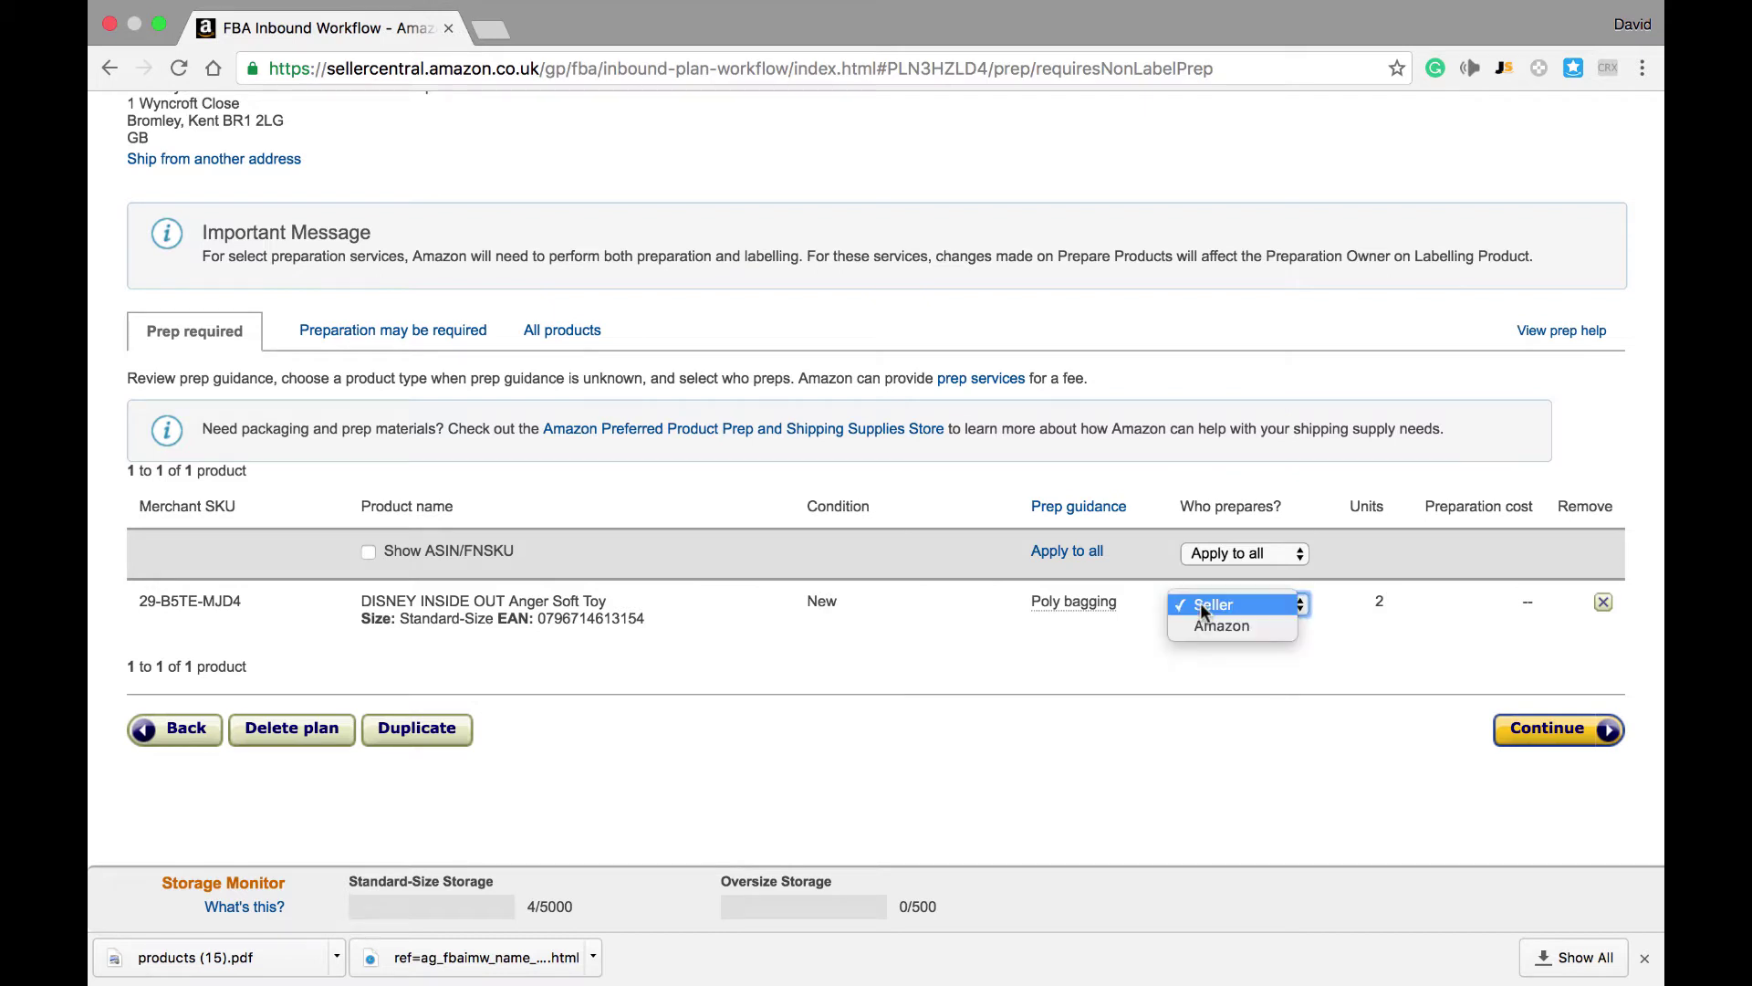
pyautogui.click(1201, 602)
pyautogui.press('a')
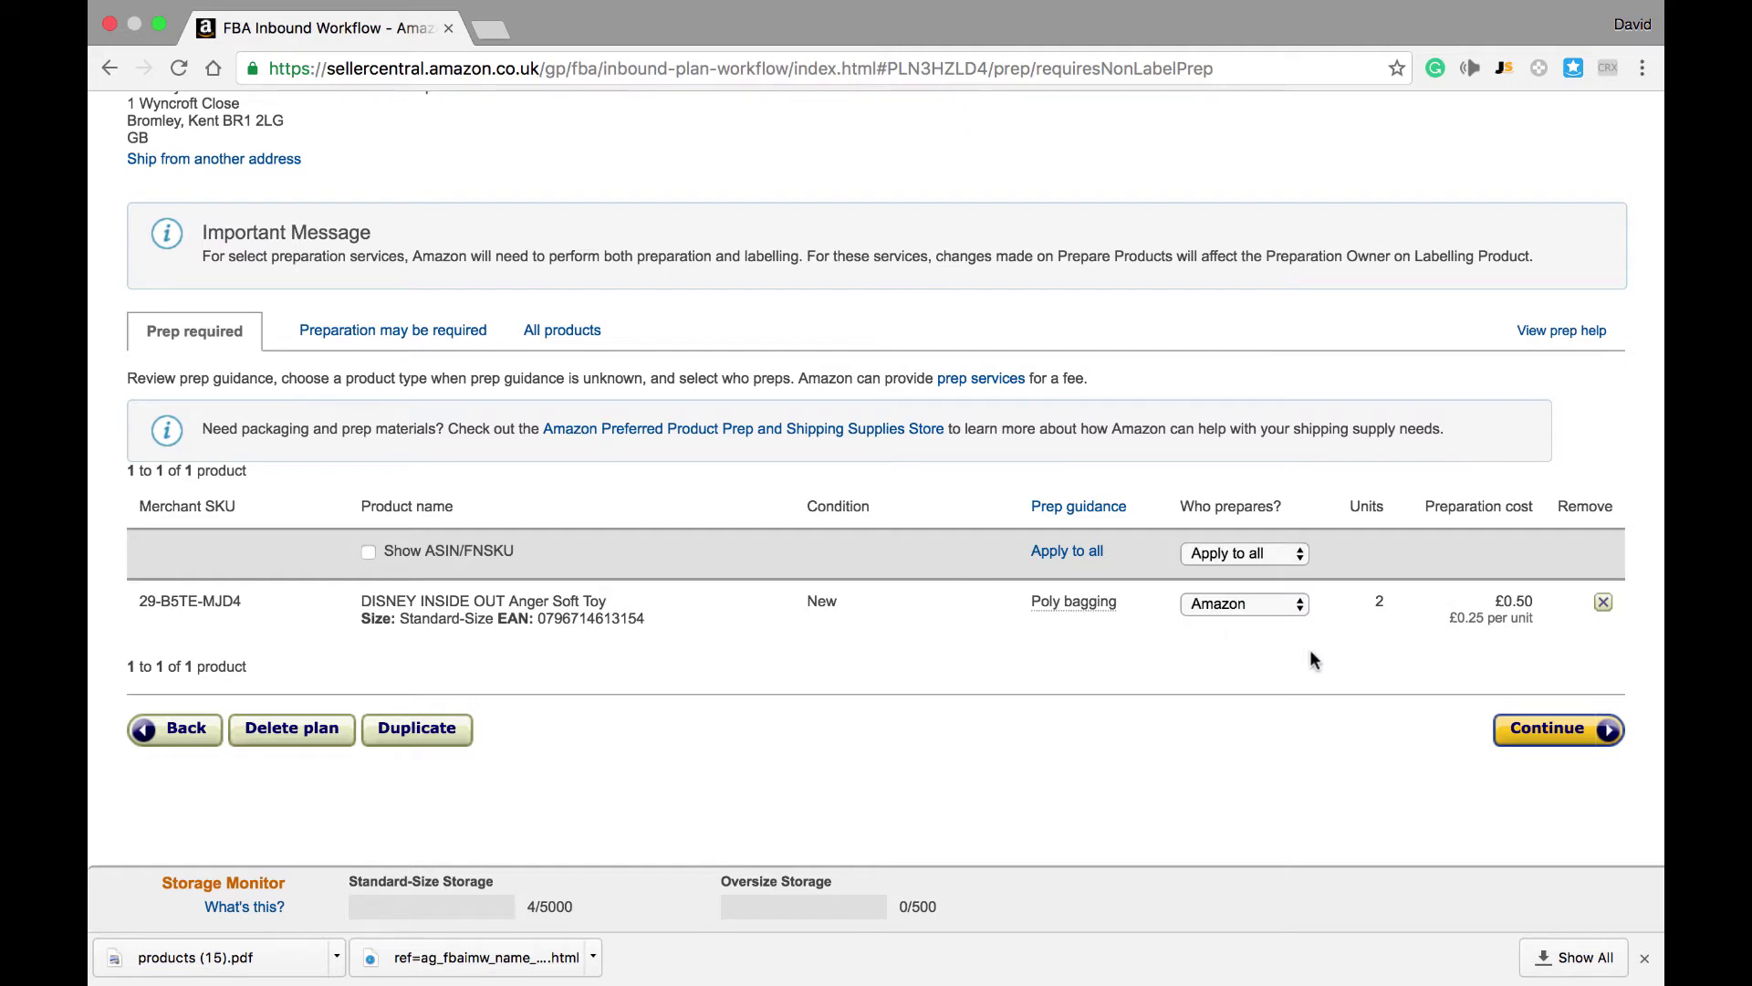
pyautogui.click(1266, 604)
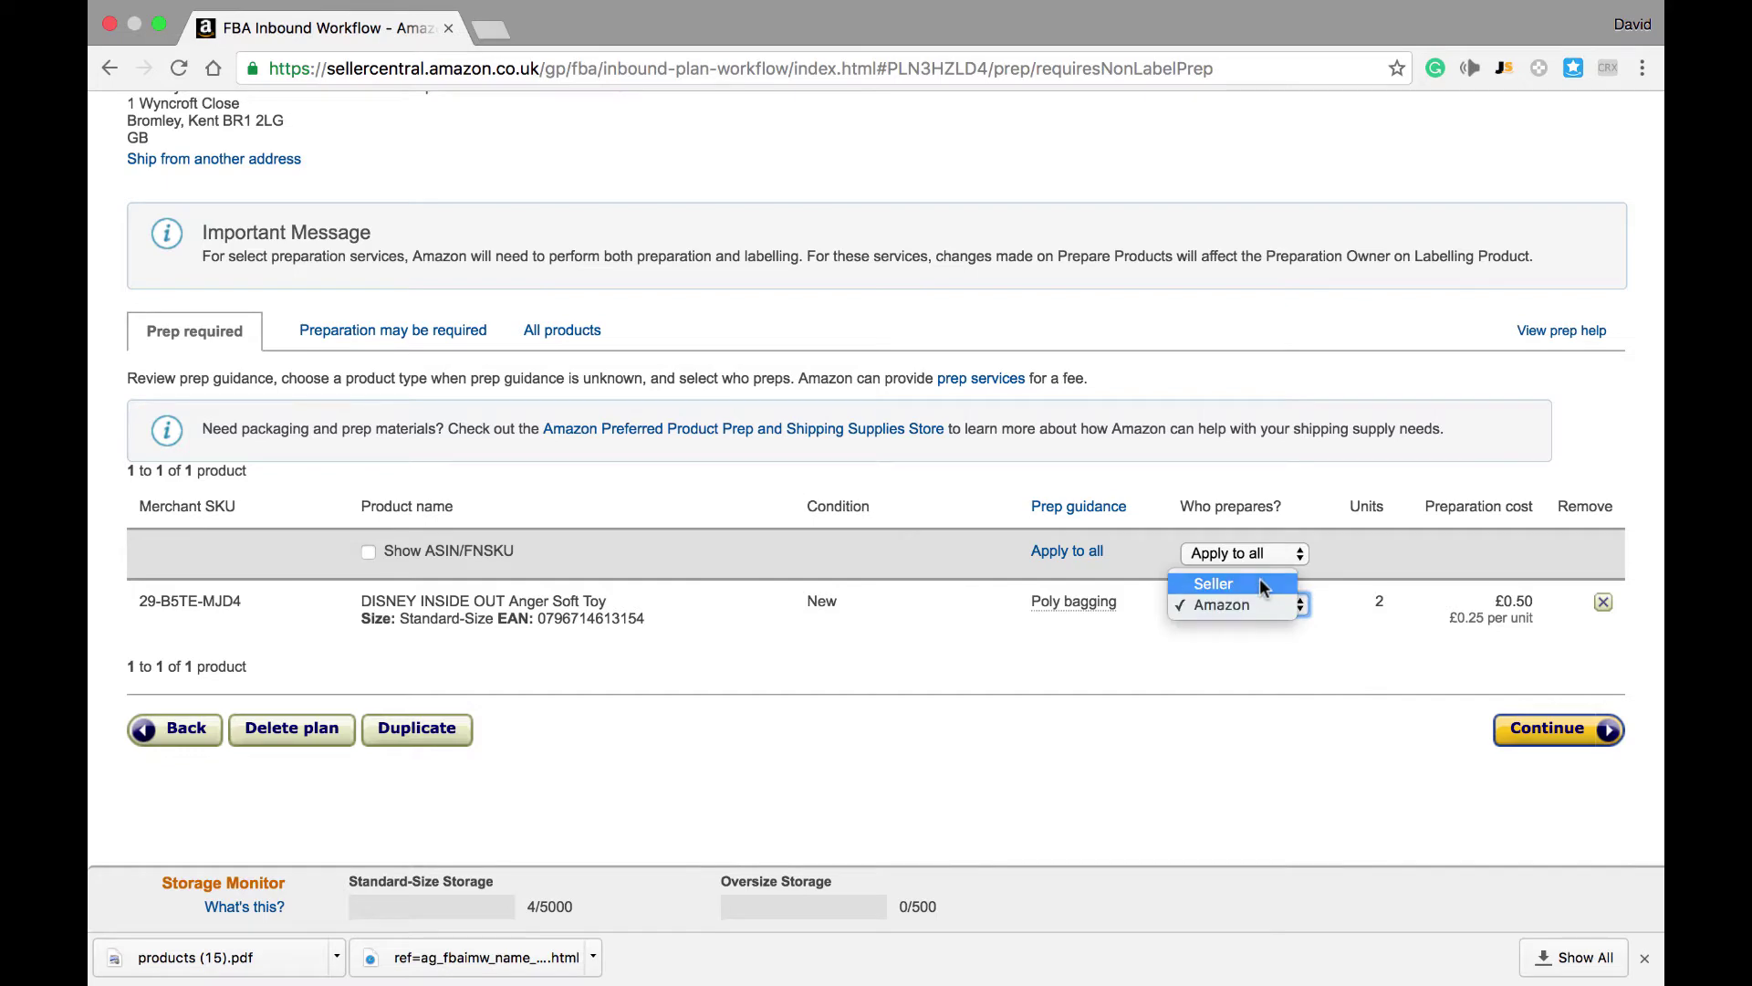
pyautogui.click(1261, 583)
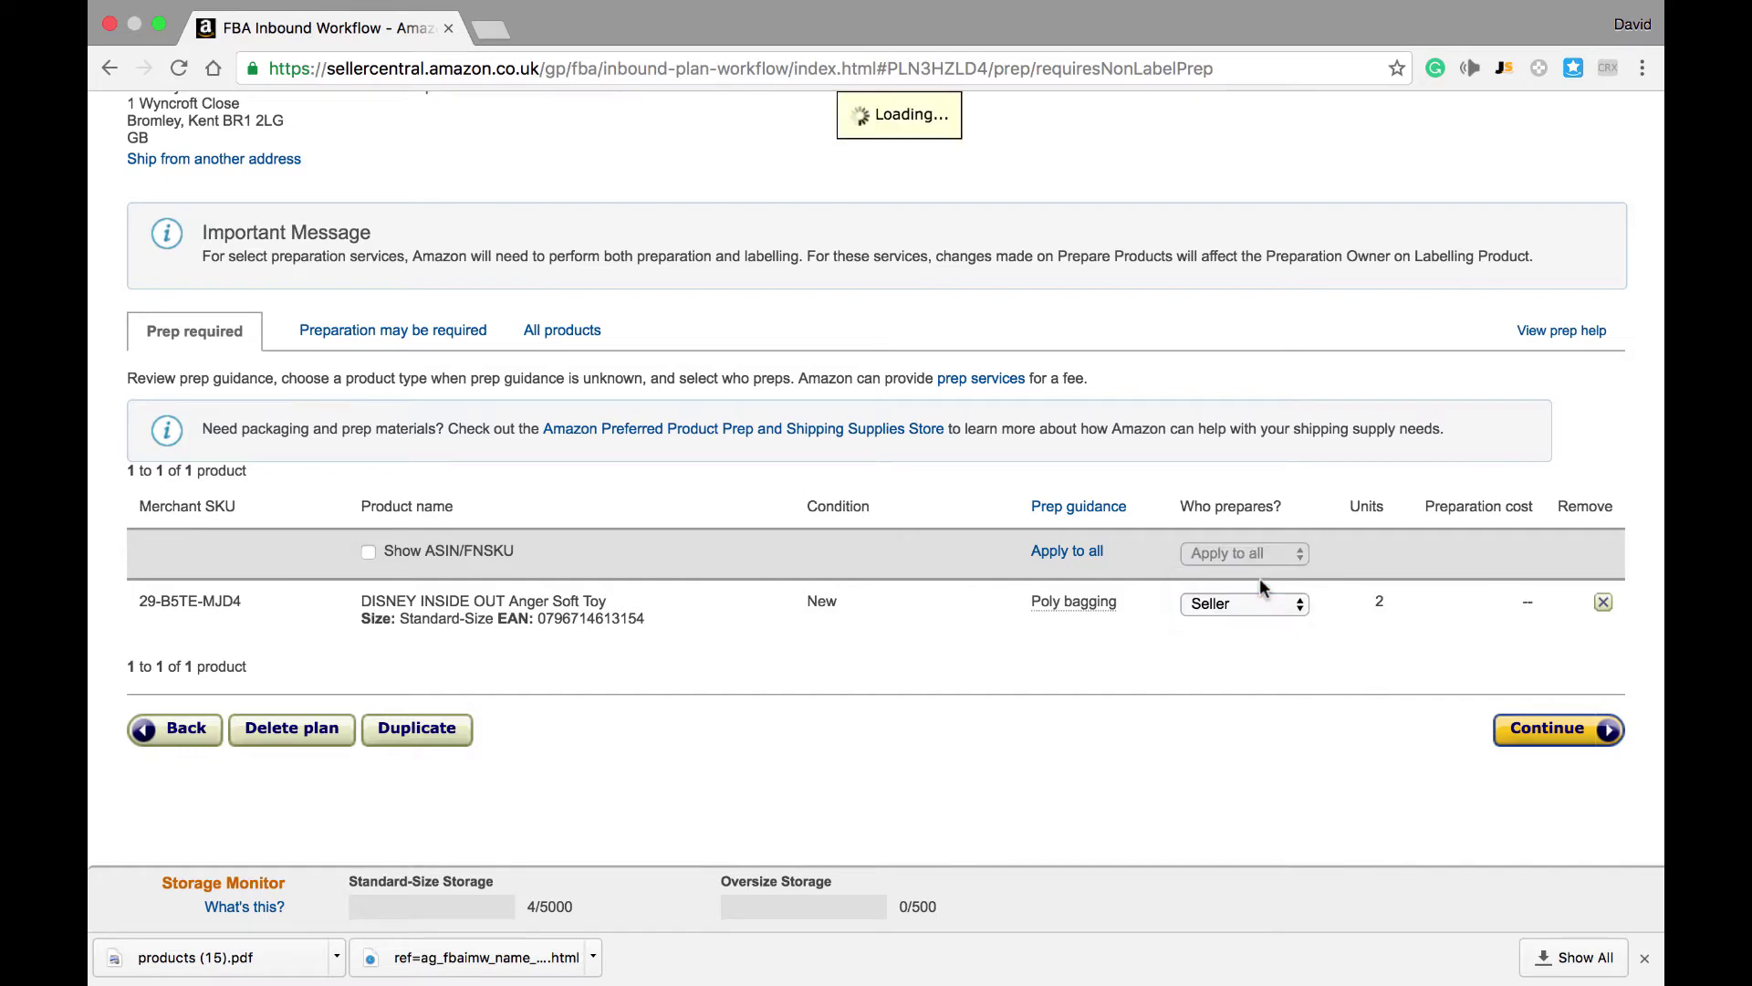
pyautogui.click(1544, 730)
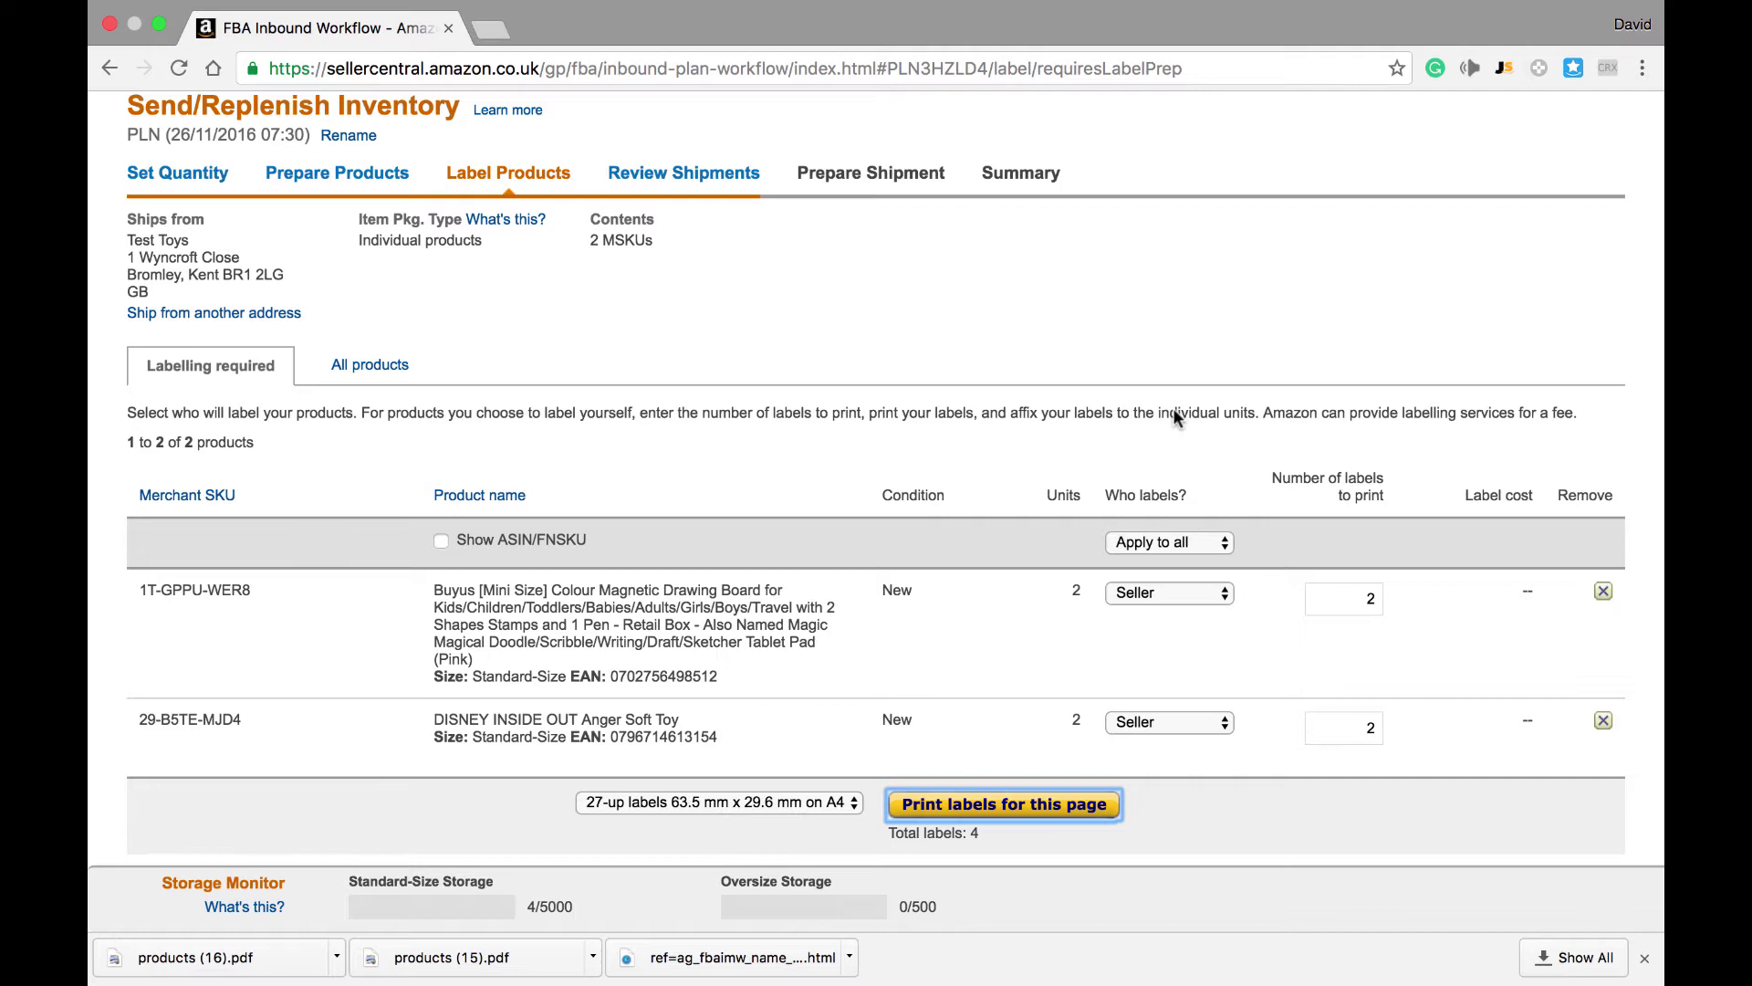
# - Toggle the drawing board's Who labels? to Amazon and back to Seller, keeping 4 labels total
pyautogui.click(1155, 595)
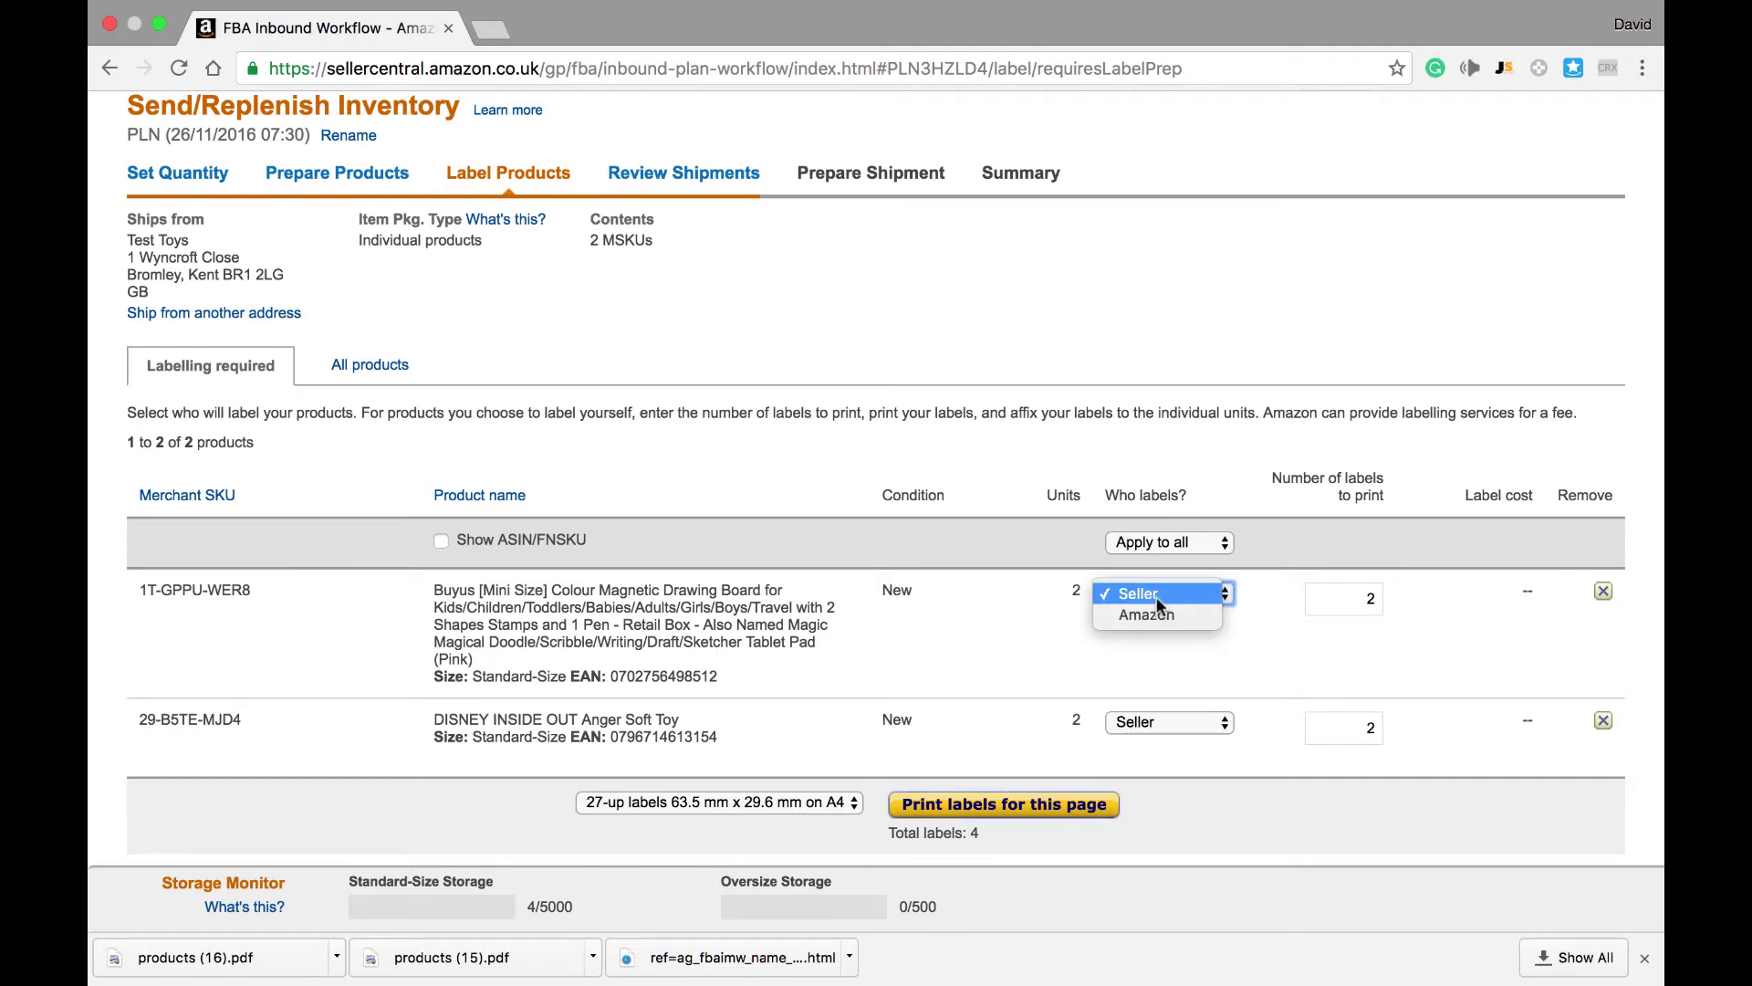
pyautogui.click(1158, 614)
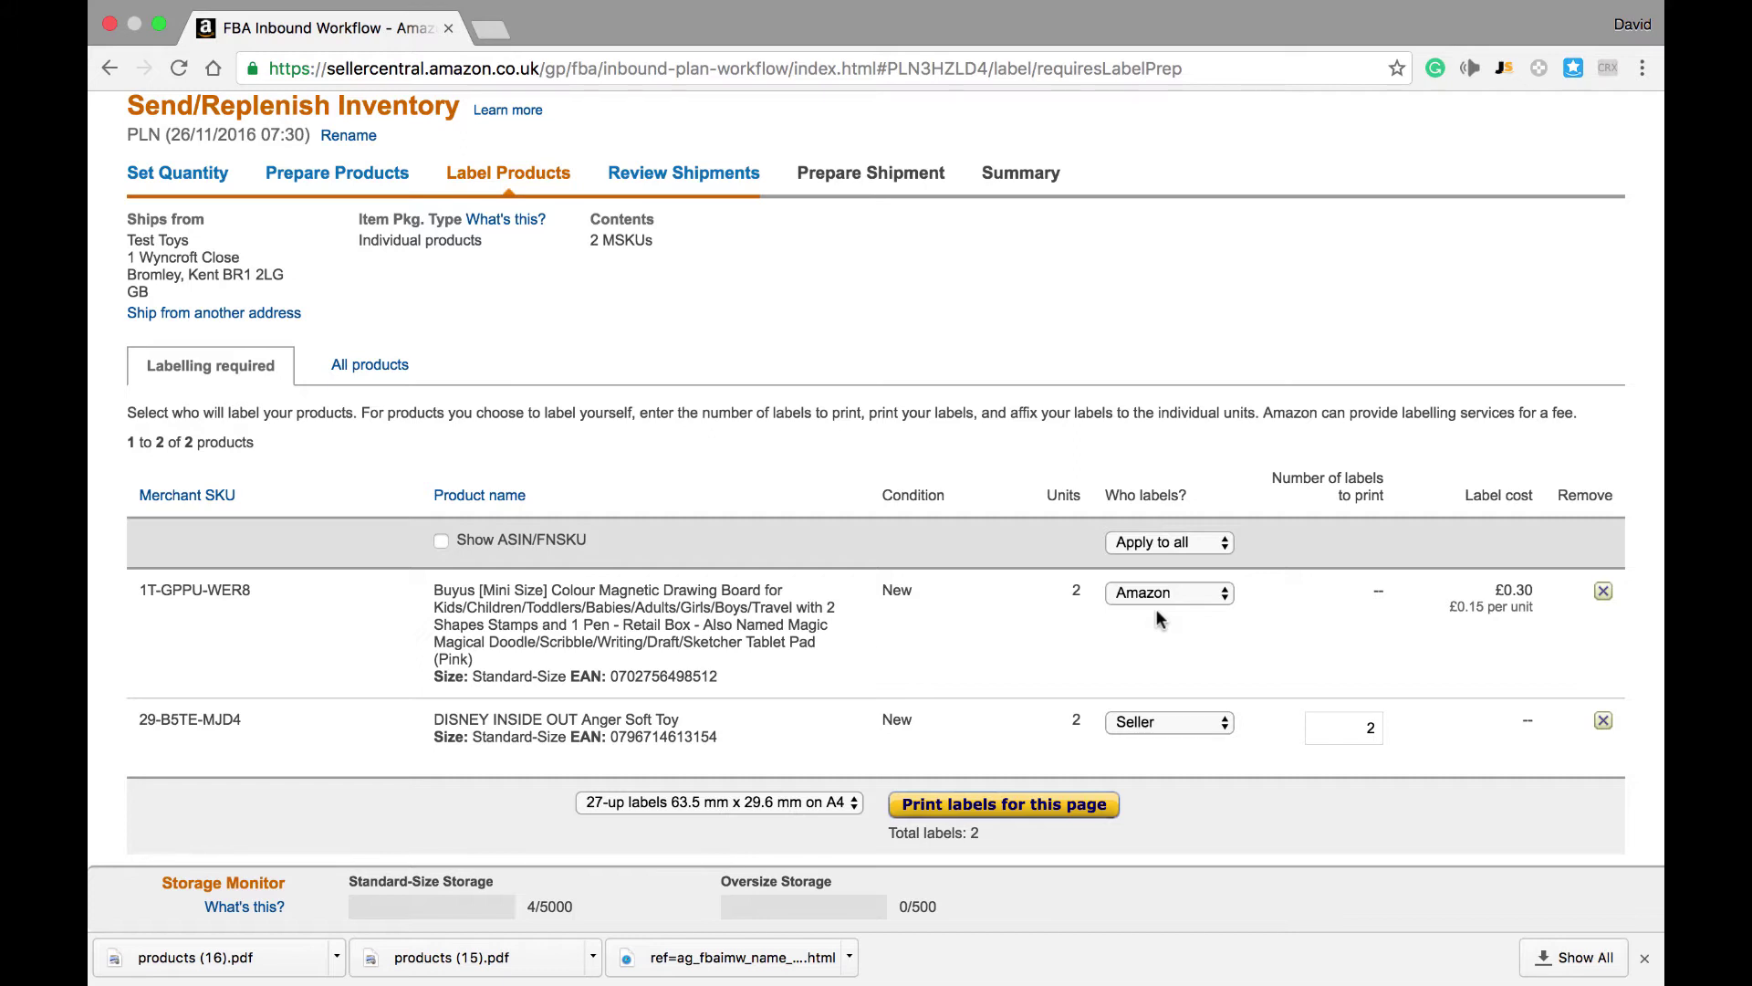
pyautogui.click(1161, 597)
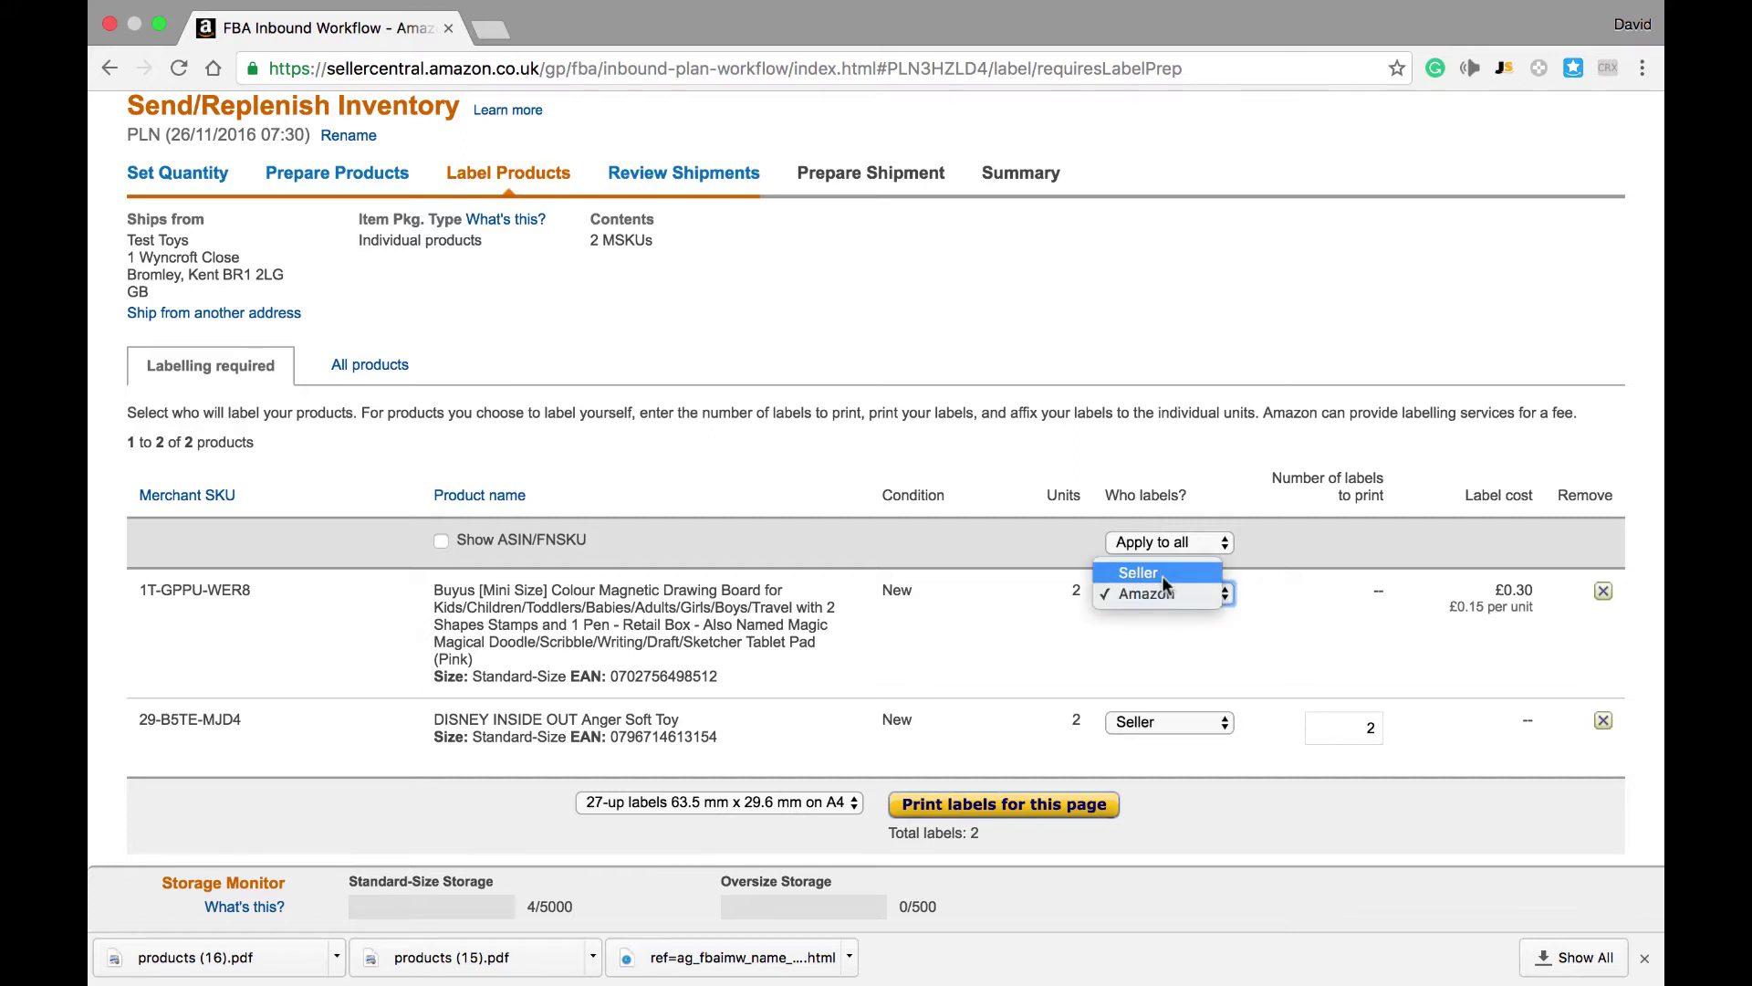
pyautogui.click(1150, 573)
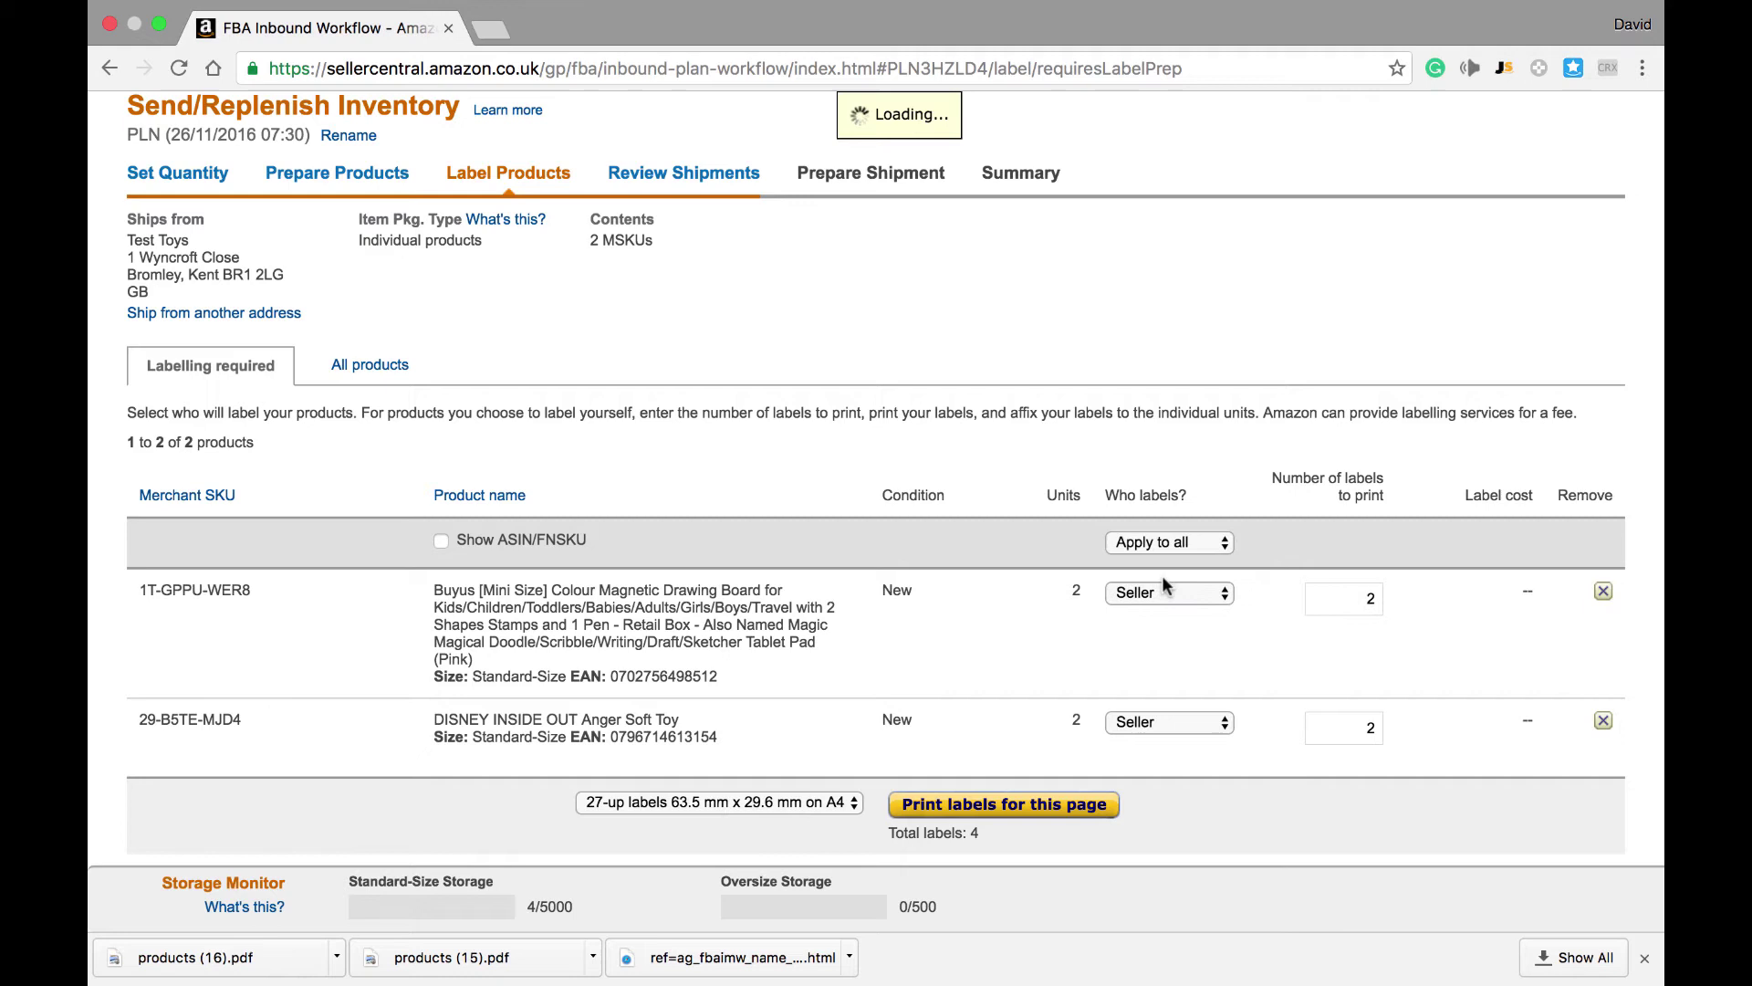
pyautogui.scroll(-4, 1115, 468)
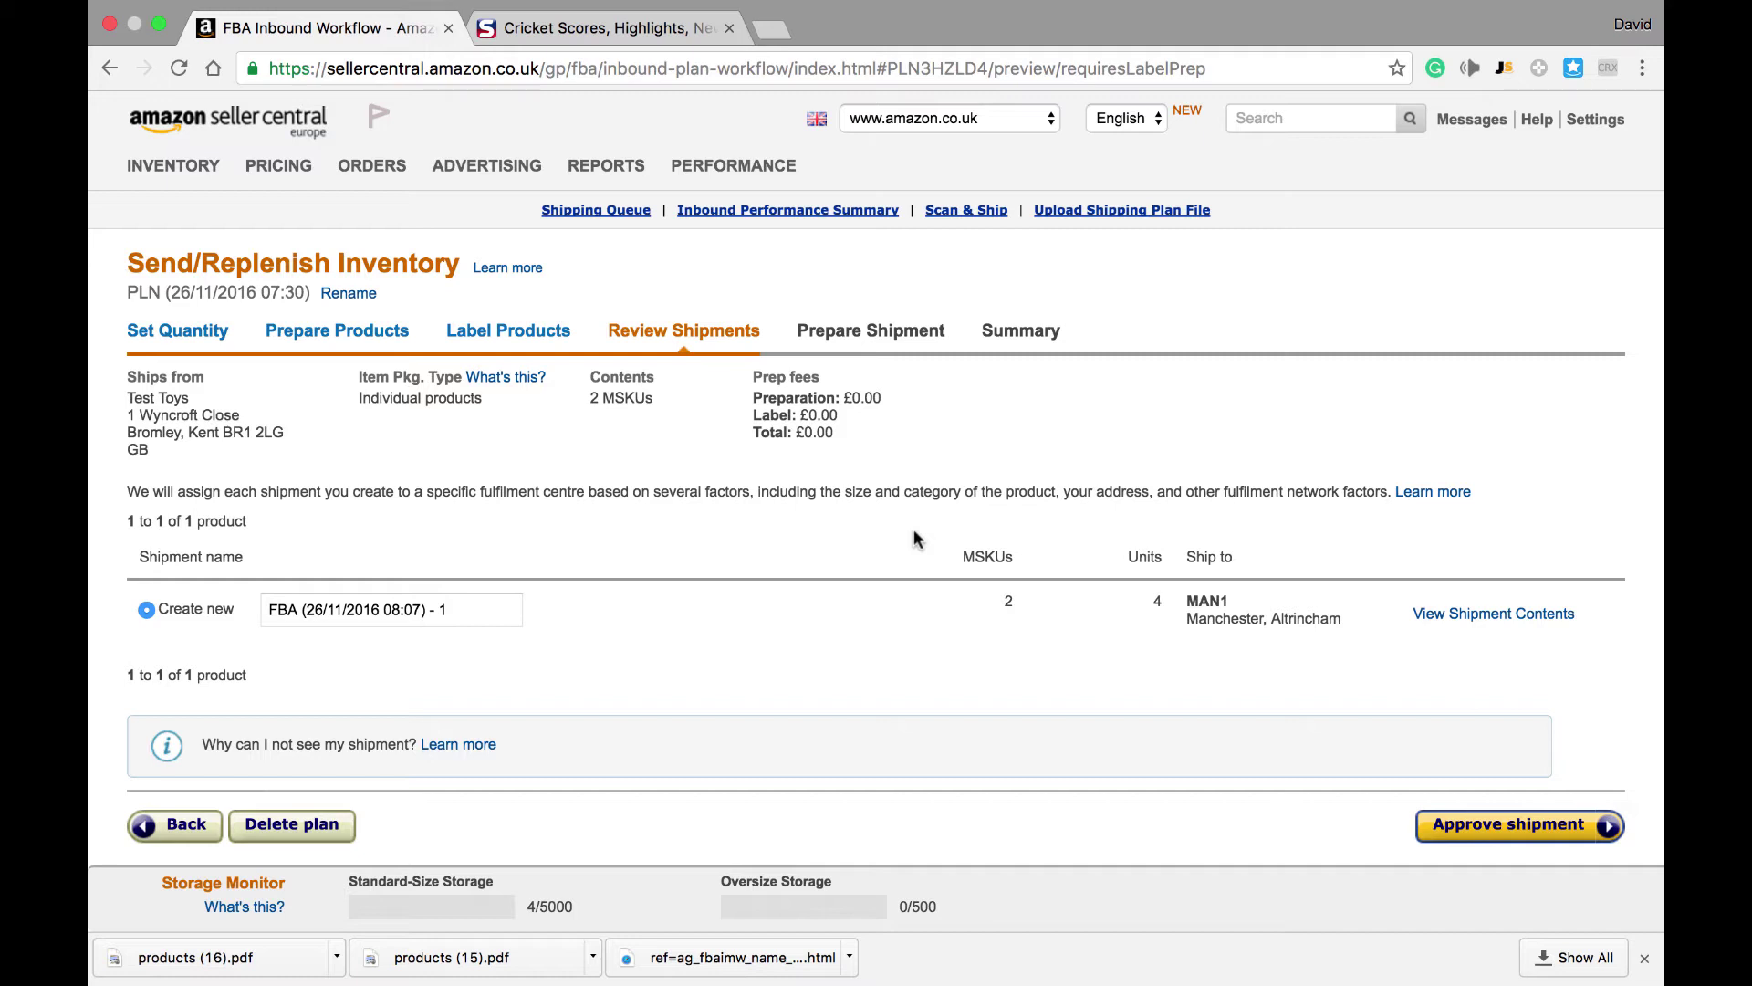
# - Approve the MAN1 shipment, creating shipment ID FBAYCT395 with 2 MSKUs and 4 units
pyautogui.click(1557, 825)
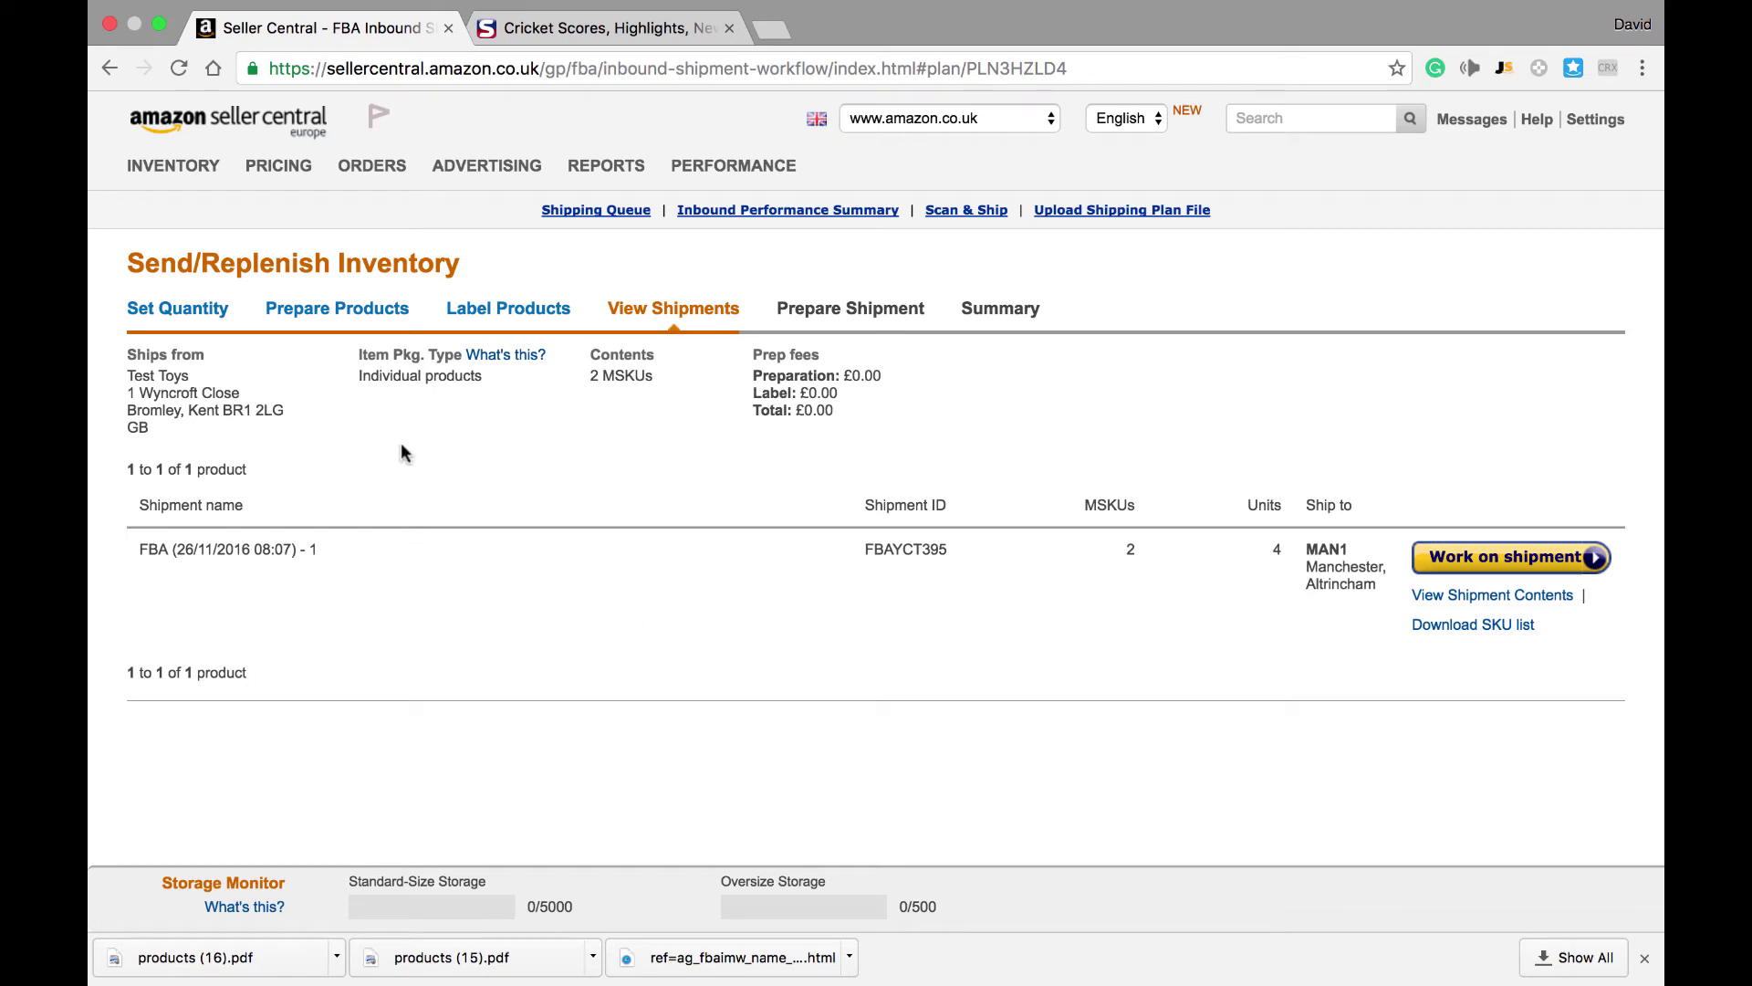
# - From Manage FBA Shipments, check Shipping Plans, then start work on the WORKING MAN1 shipment
pyautogui.moveTo(194, 185)
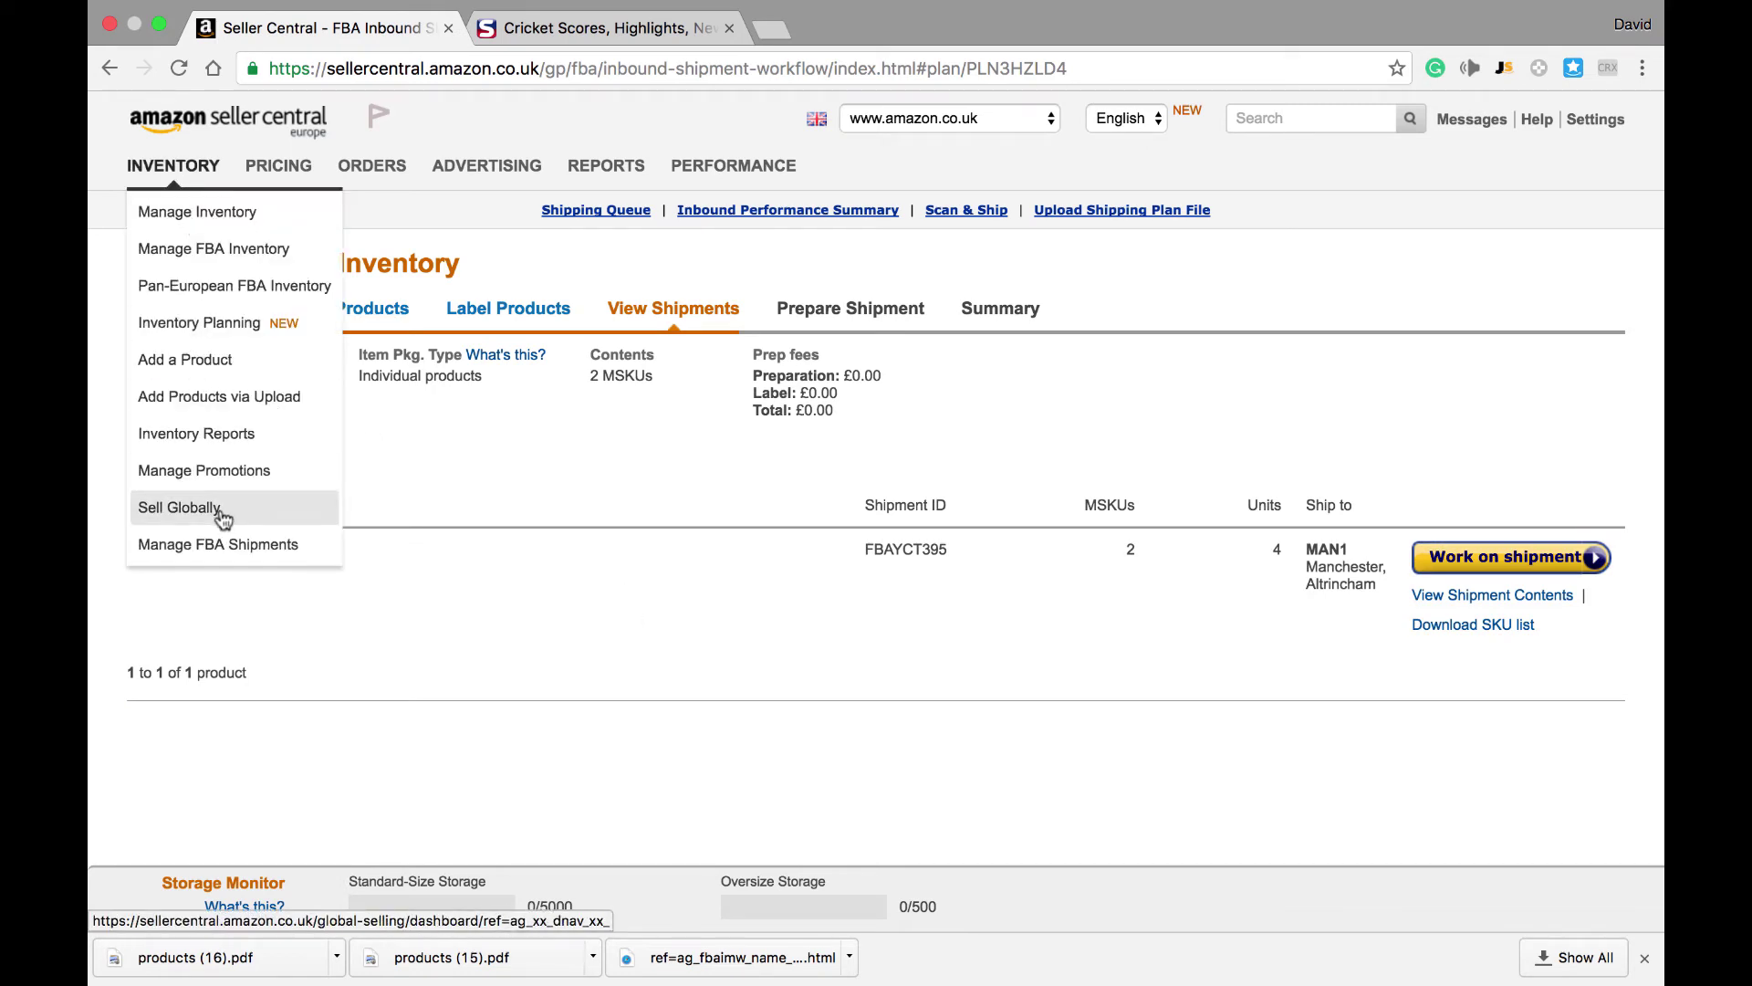
pyautogui.click(226, 545)
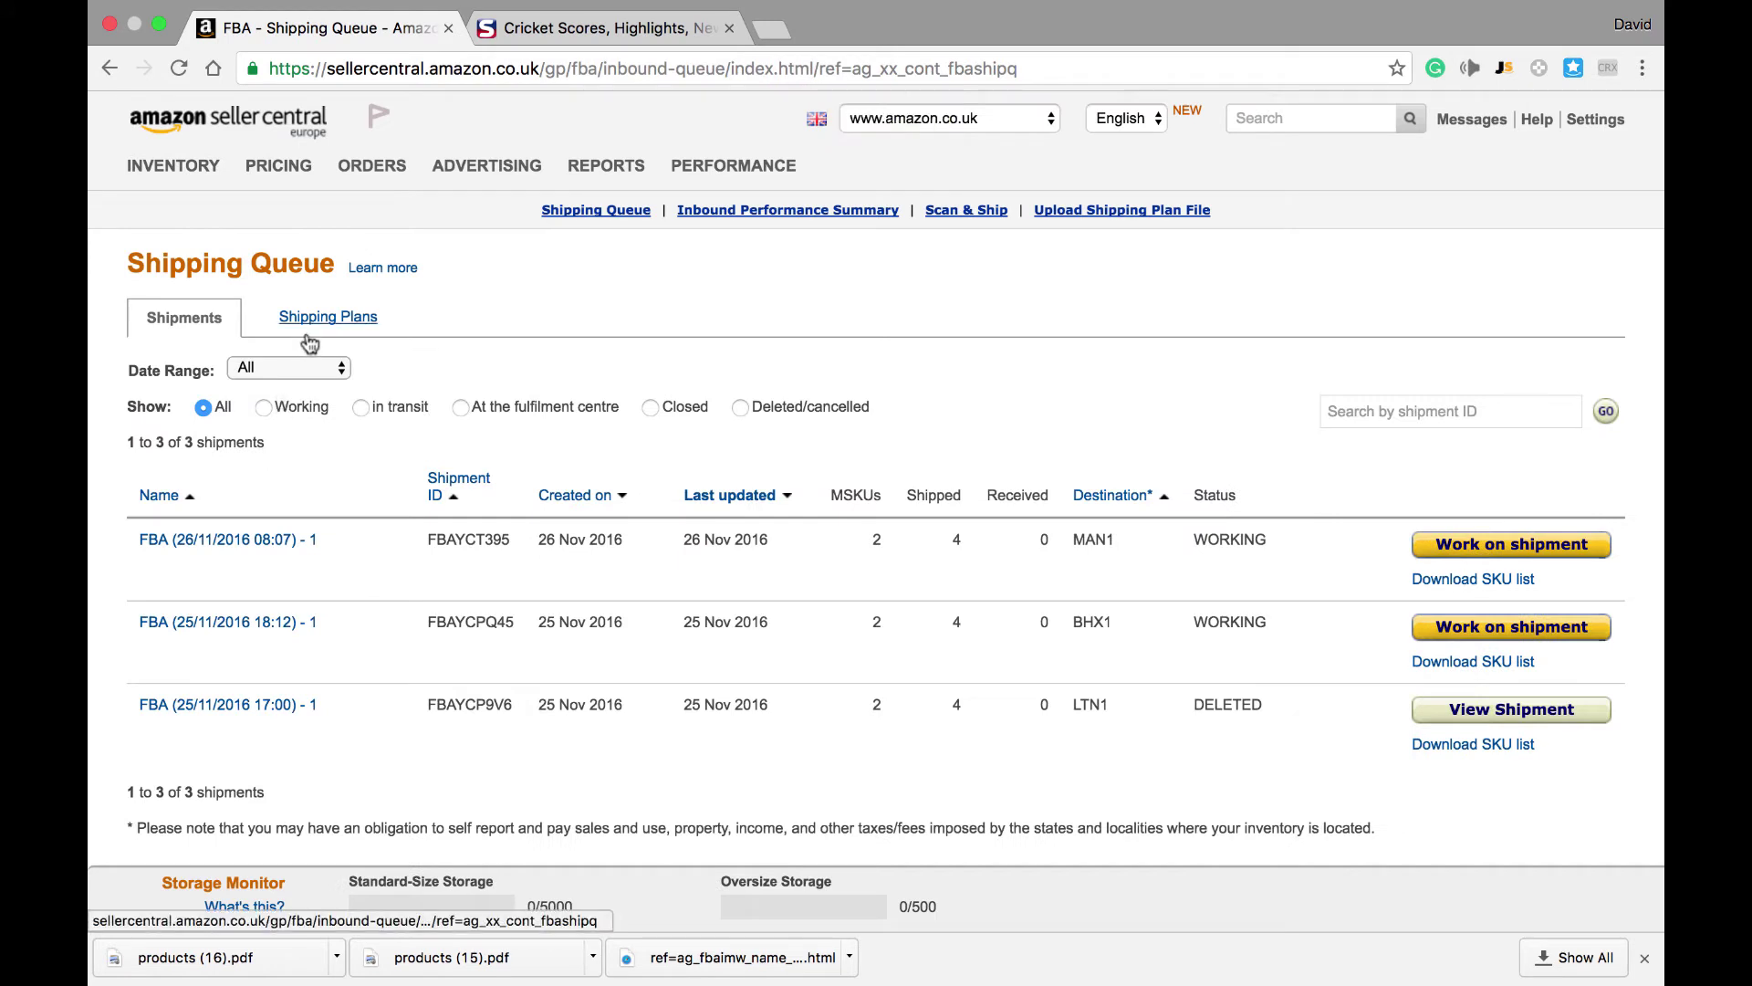
pyautogui.click(318, 327)
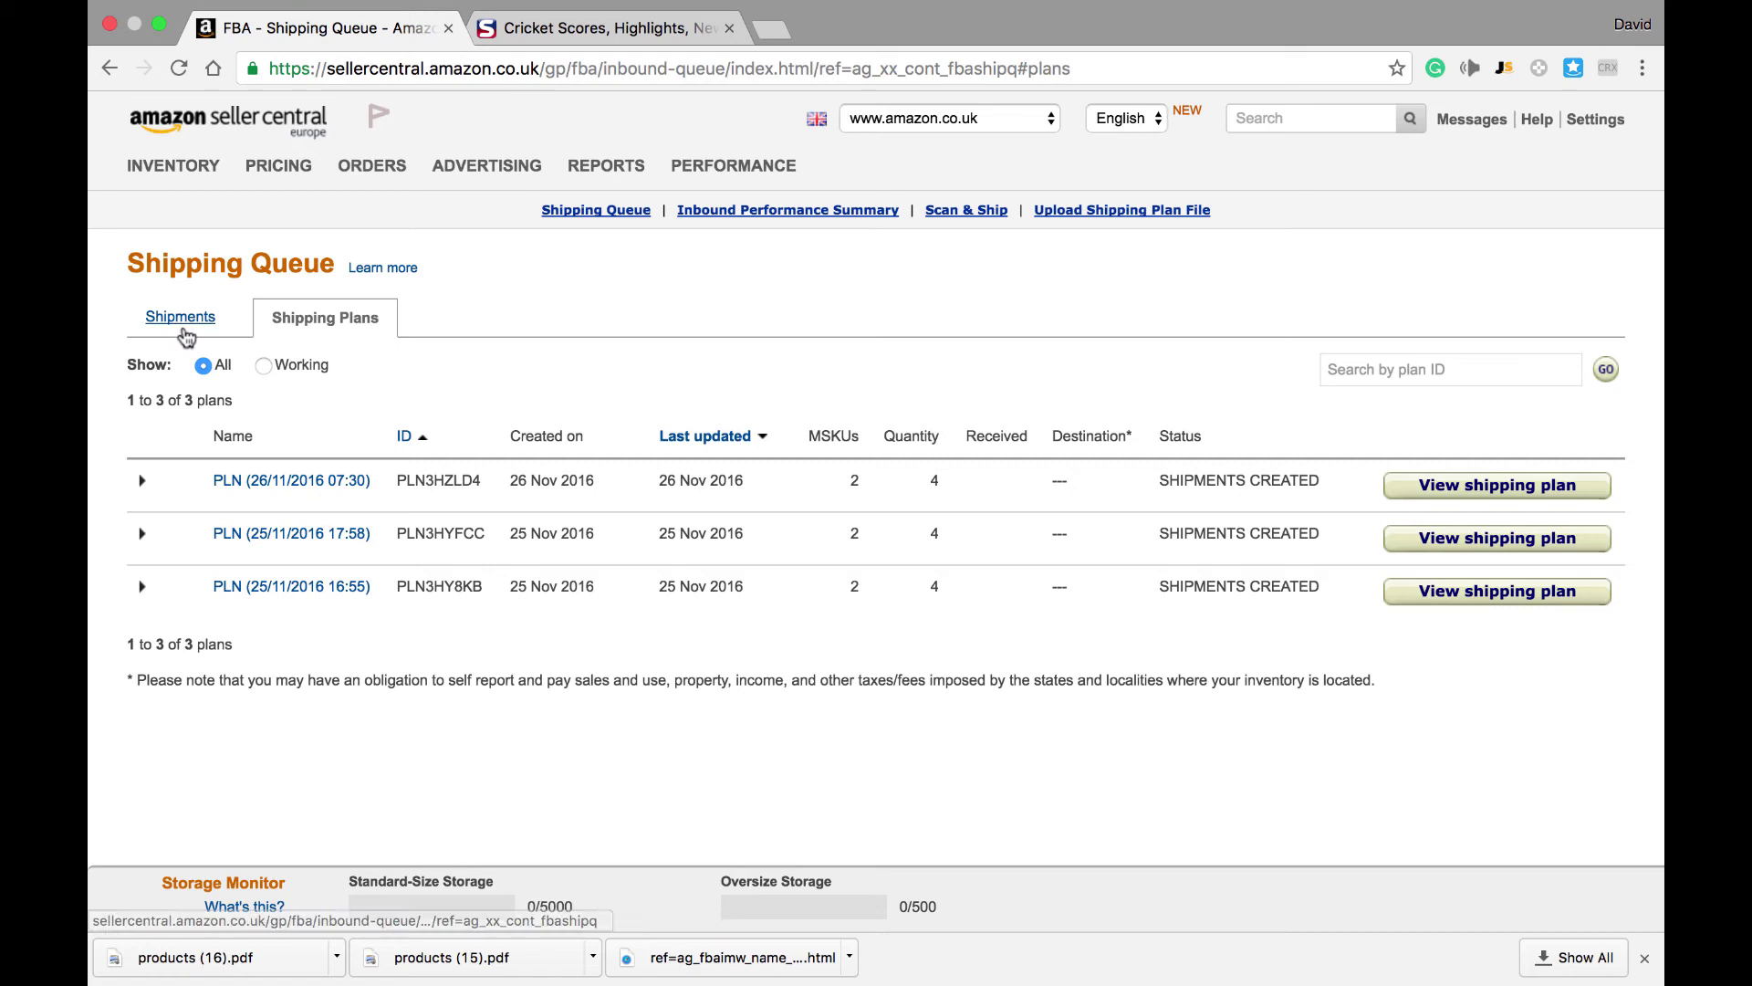
pyautogui.click(183, 333)
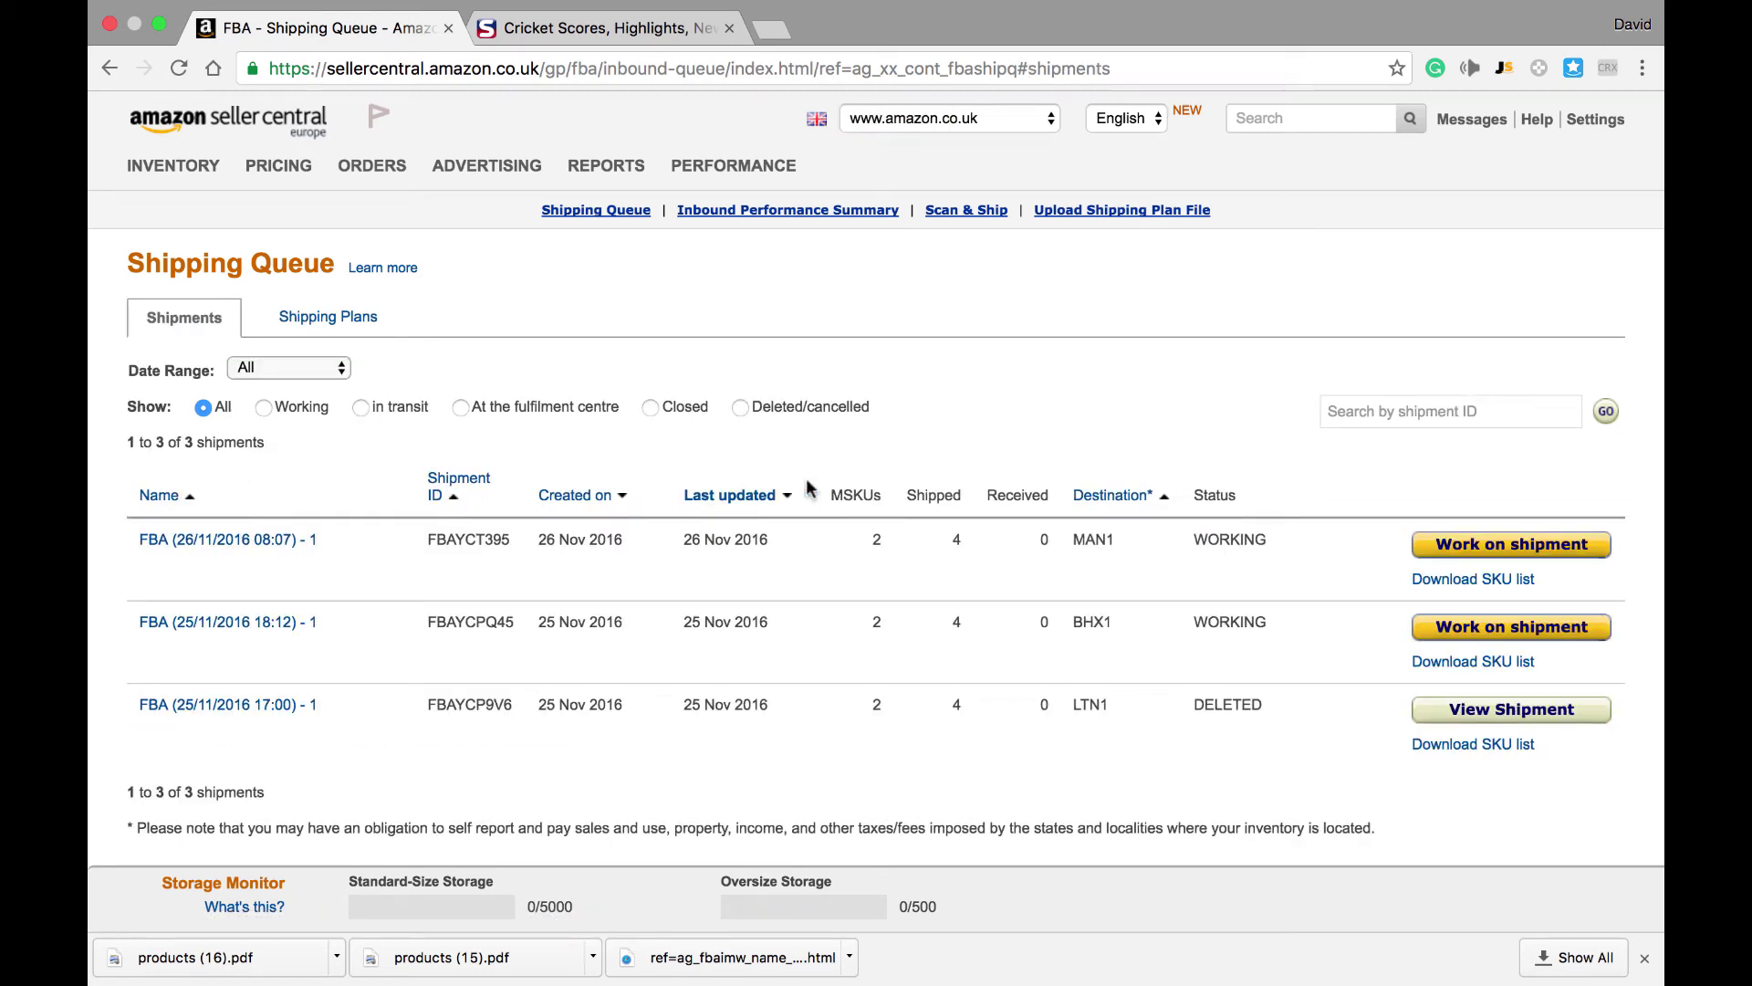
pyautogui.click(1460, 544)
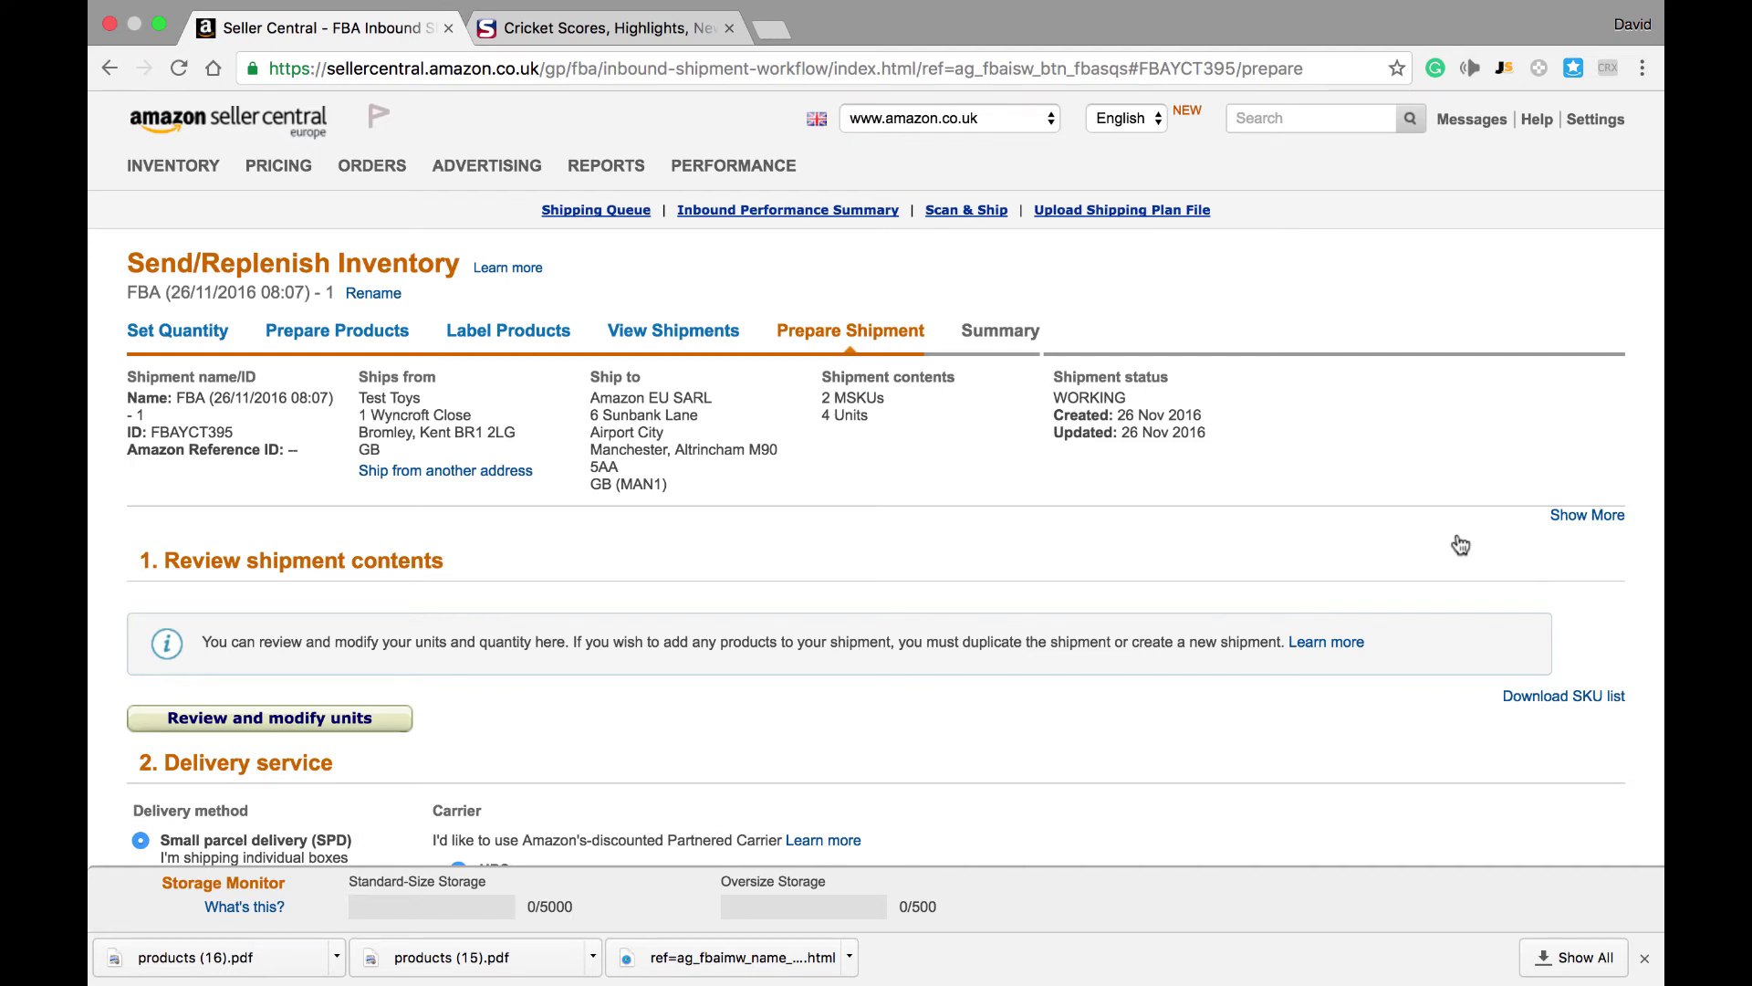
# - Bring up the 'How will this shipment be packed?' options in the Shipment packing section
pyautogui.scroll(-3, 1461, 544)
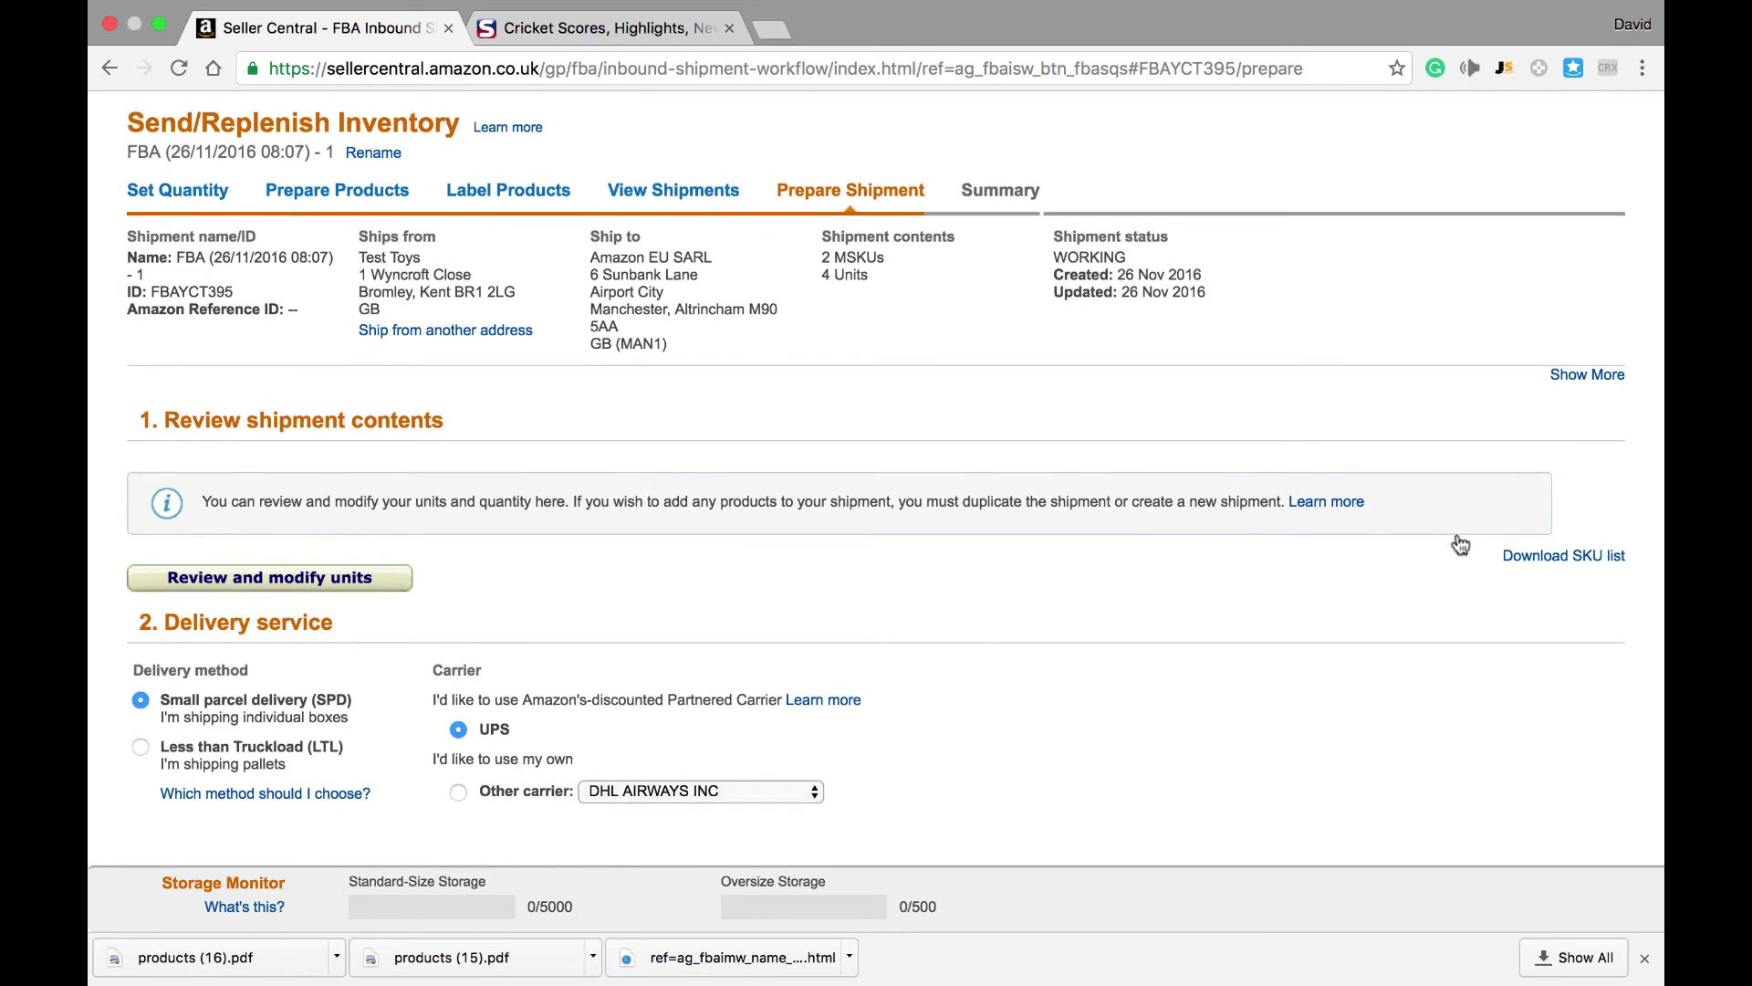
pyautogui.scroll(-2, 1460, 545)
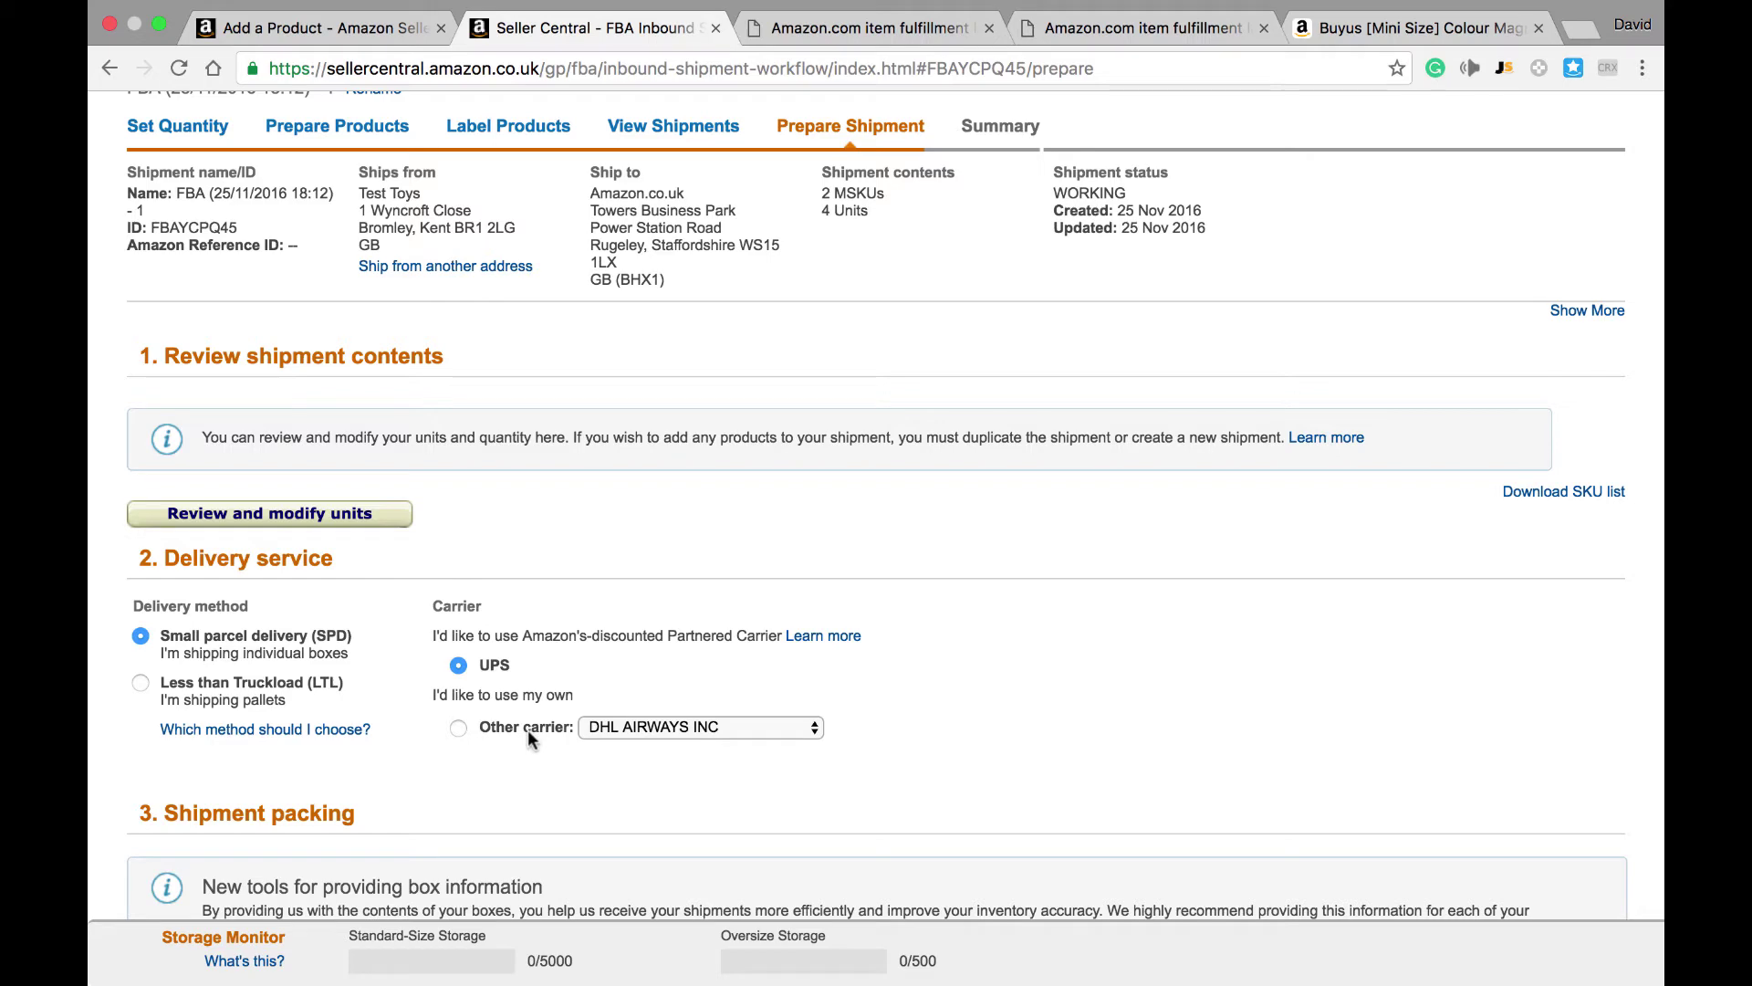
pyautogui.scroll(-5, 527, 730)
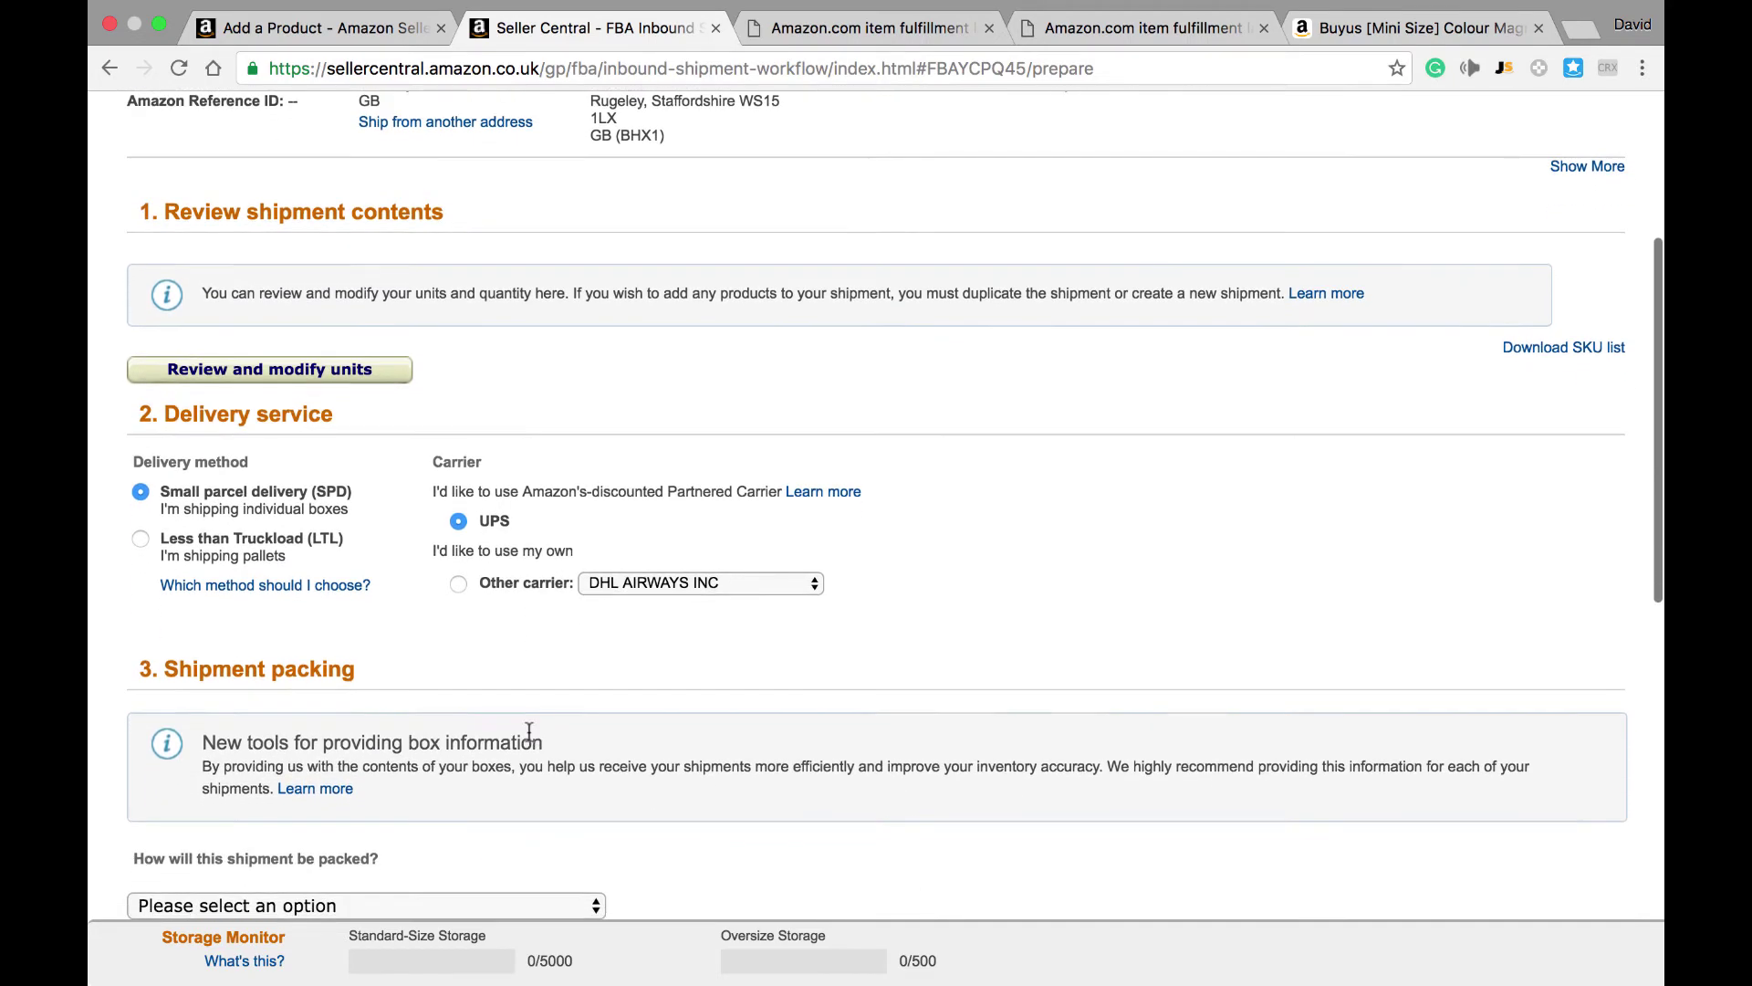
pyautogui.scroll(-1, 529, 732)
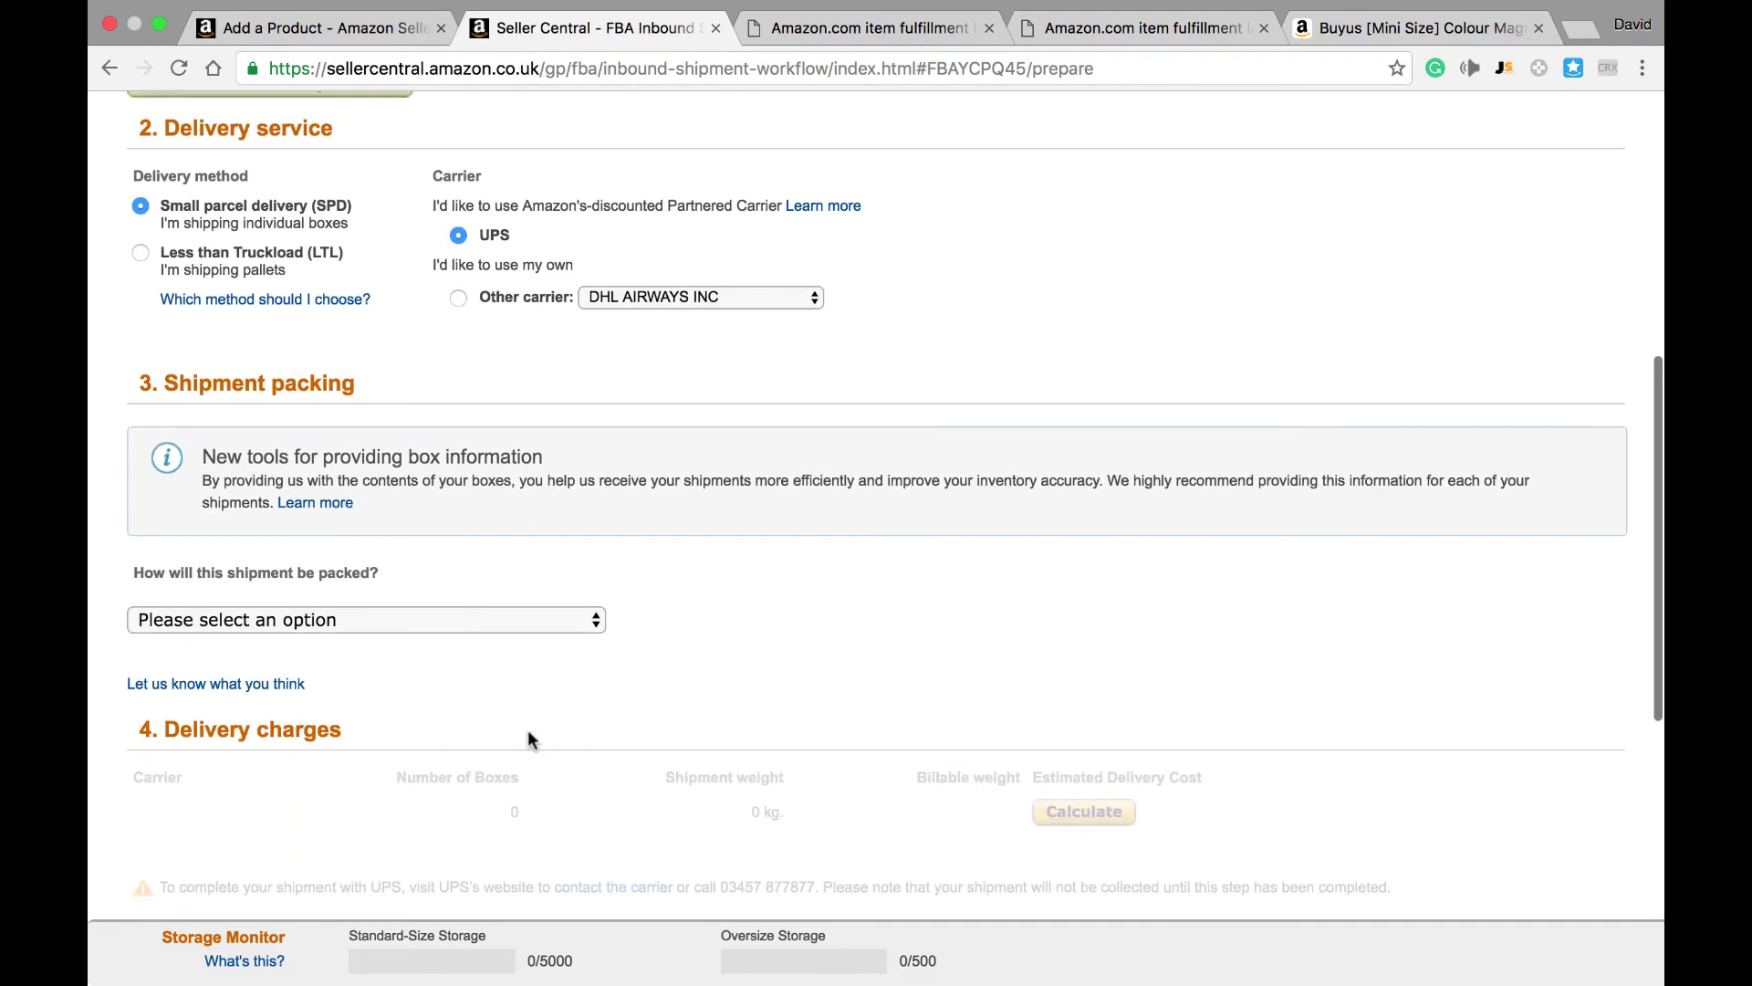
pyautogui.click(531, 628)
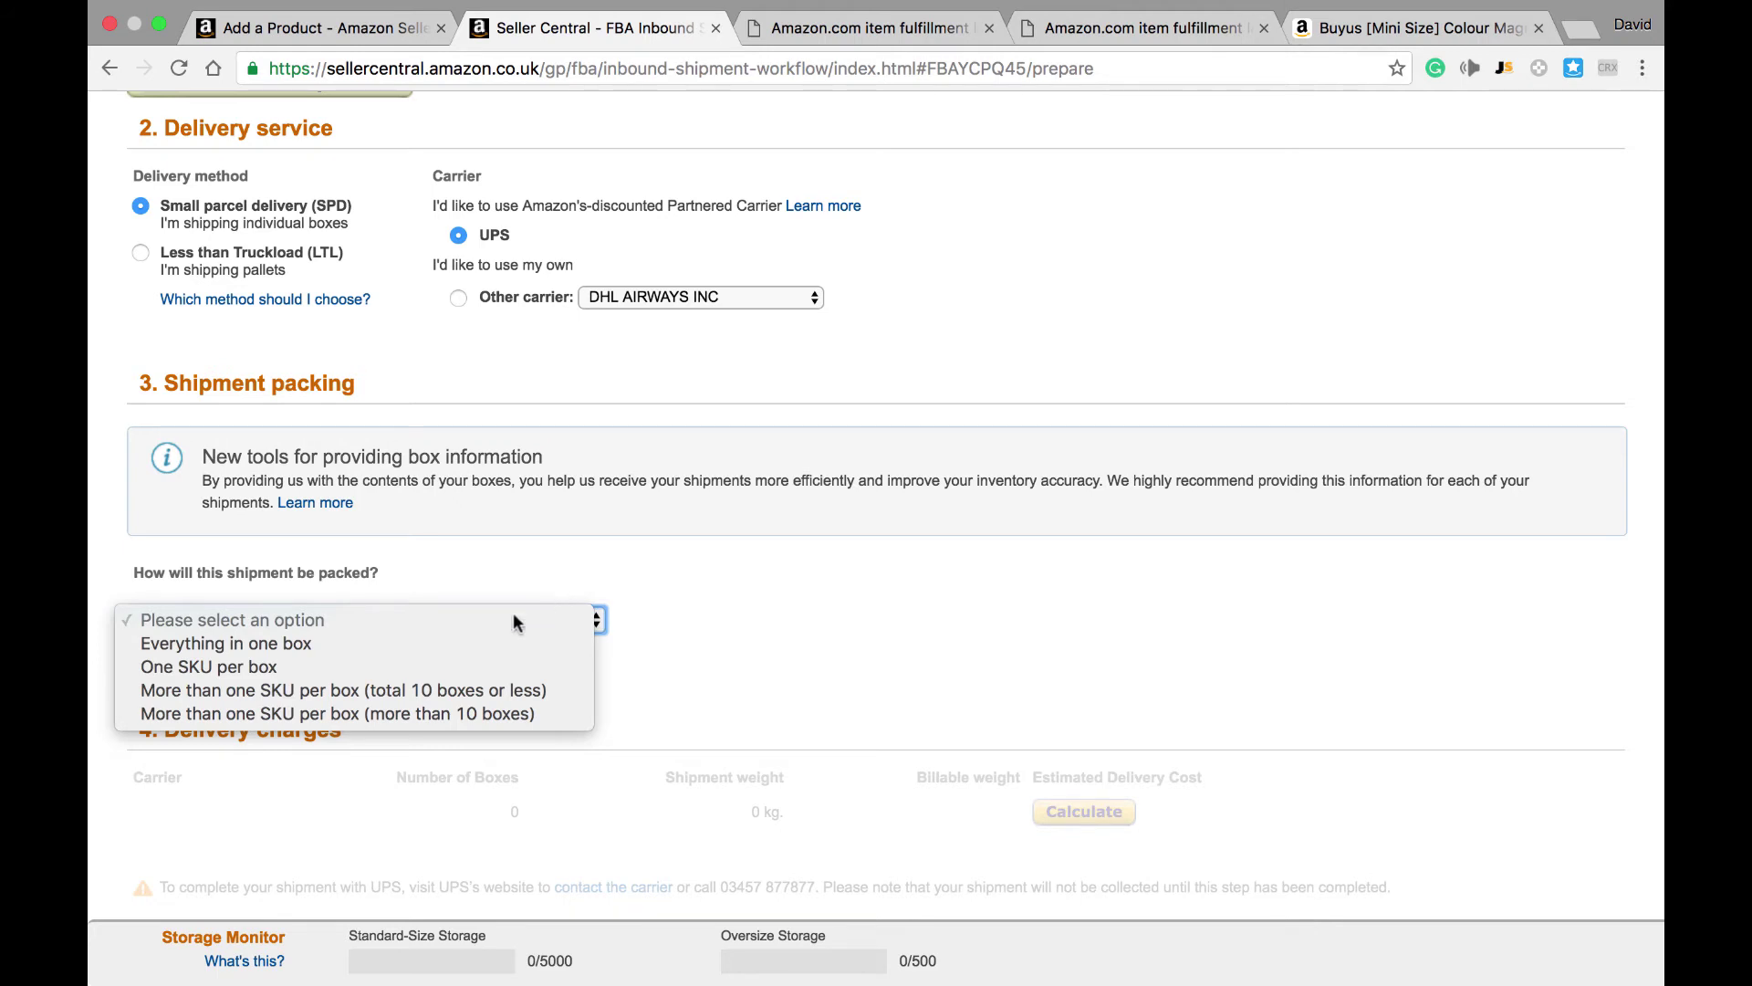
# - Choose 'Everything in one box' and enter a box weight of 16 kg
pyautogui.click(356, 644)
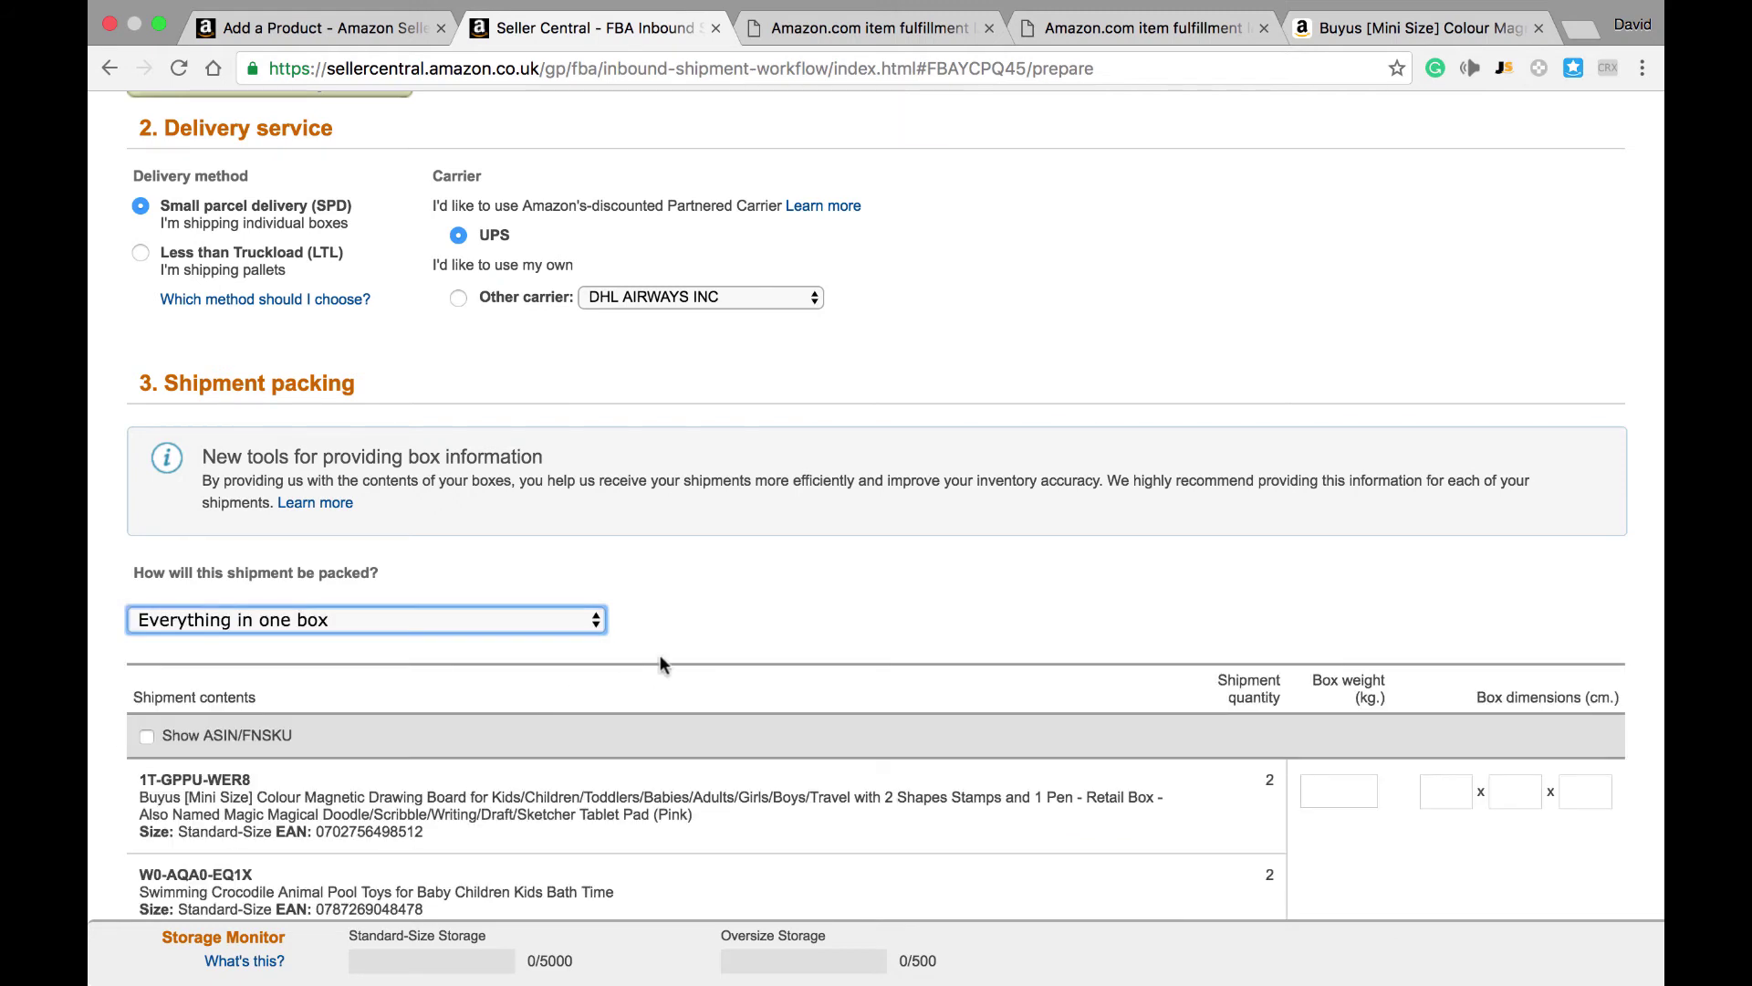
pyautogui.scroll(-3, 660, 657)
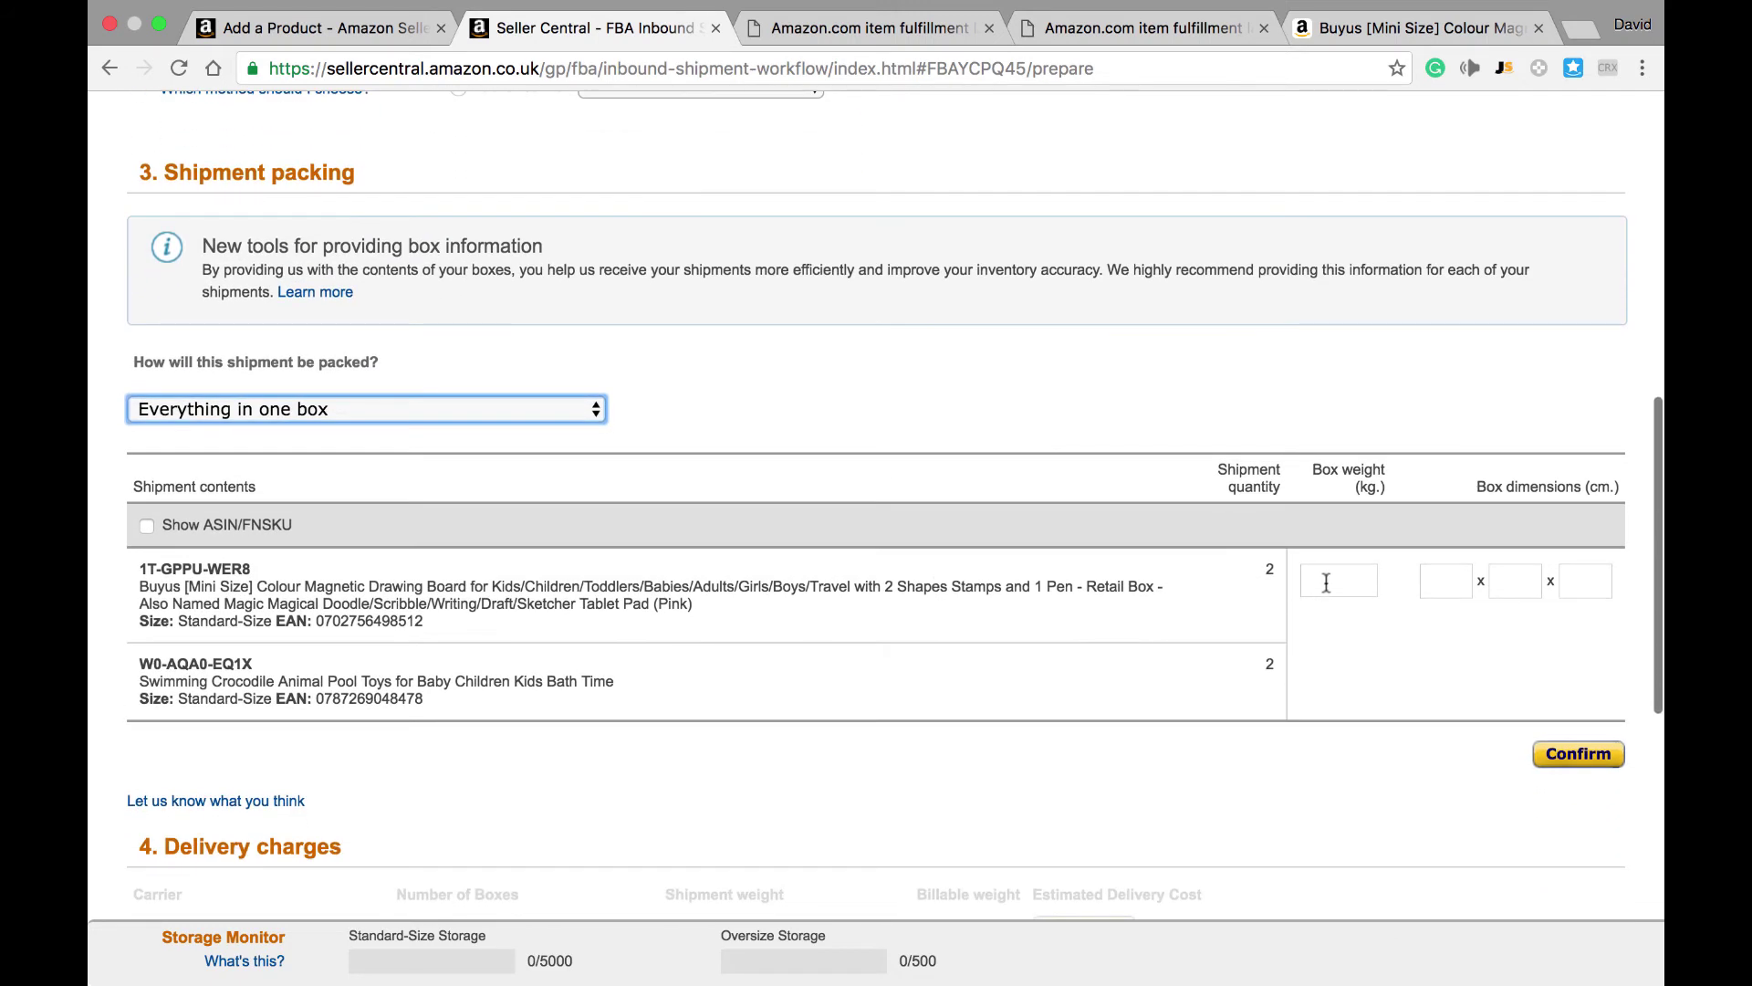
pyautogui.click(1326, 582)
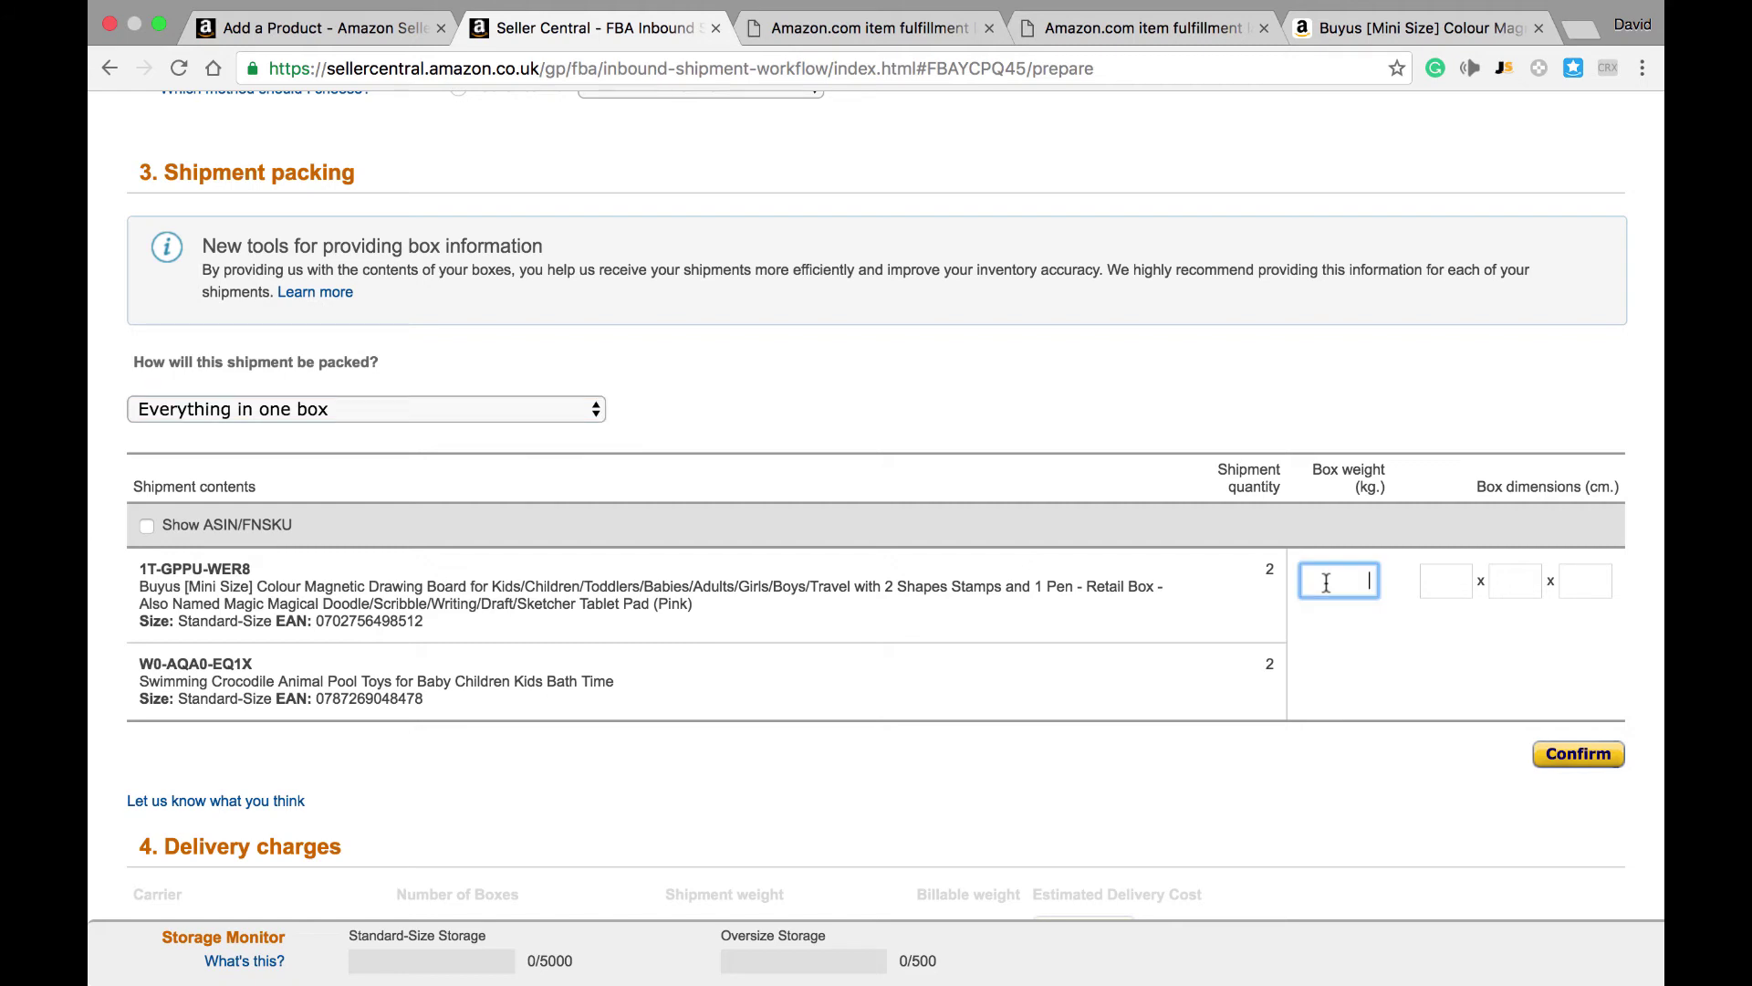
pyautogui.scroll(3, 1325, 693)
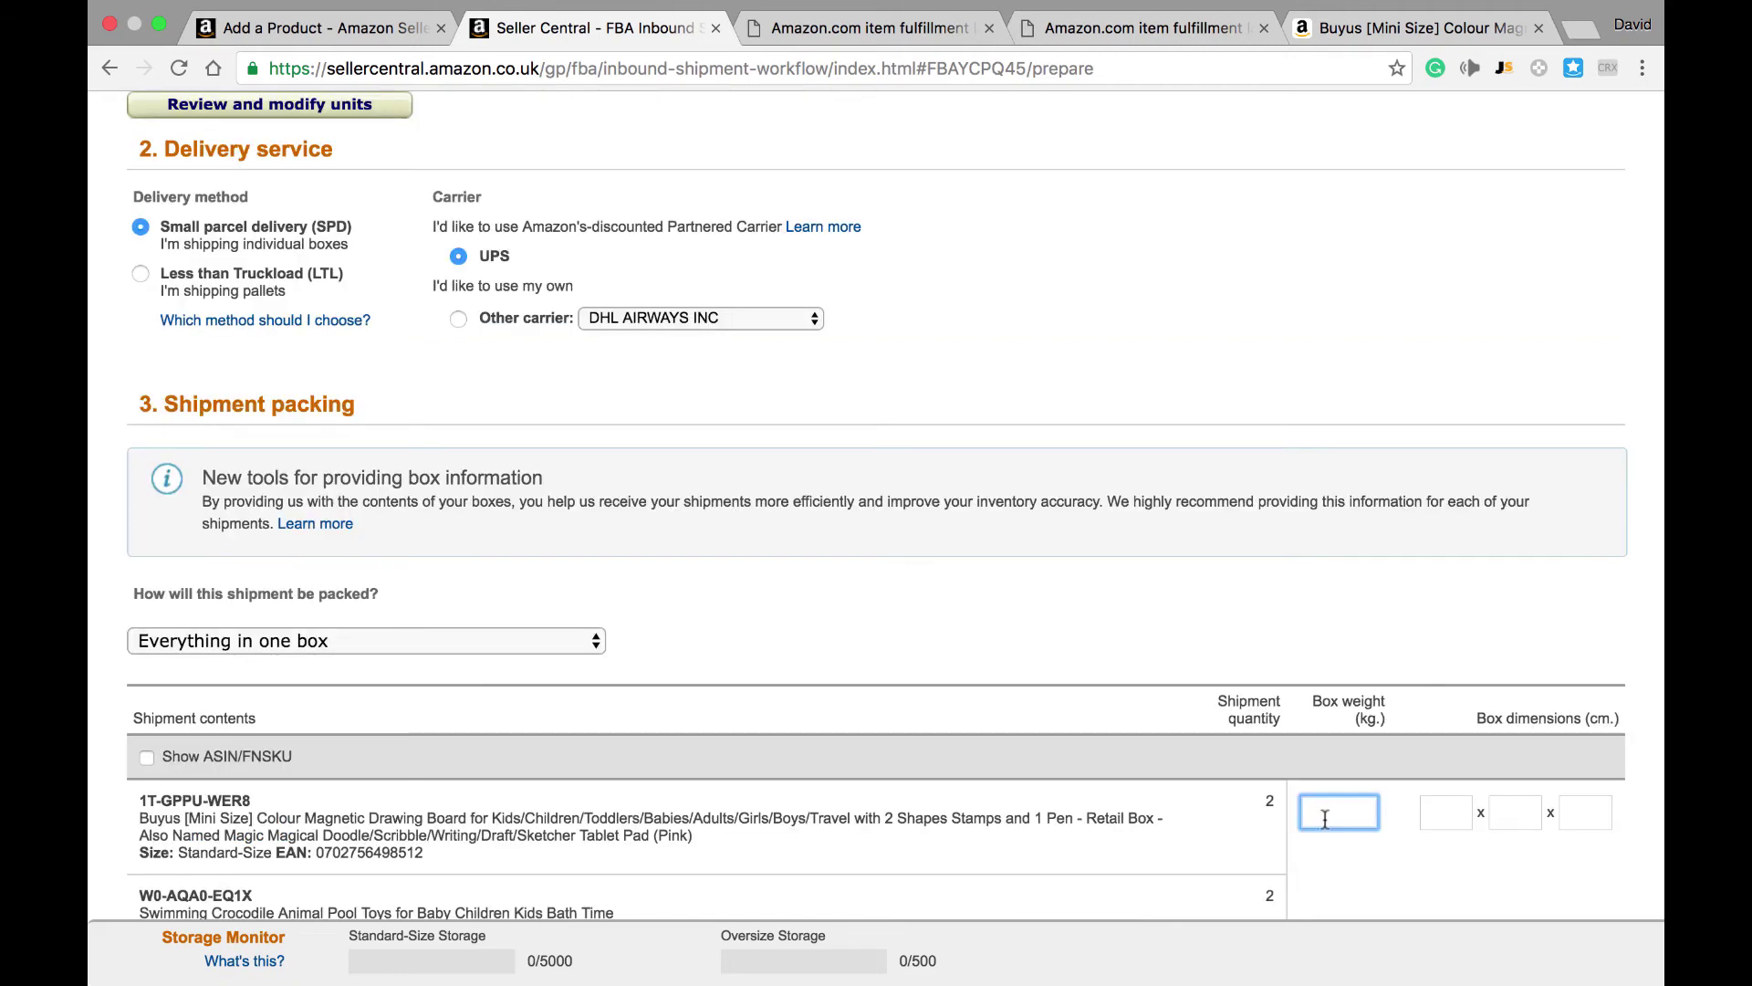
pyautogui.write('16')
pyautogui.press('Tab')
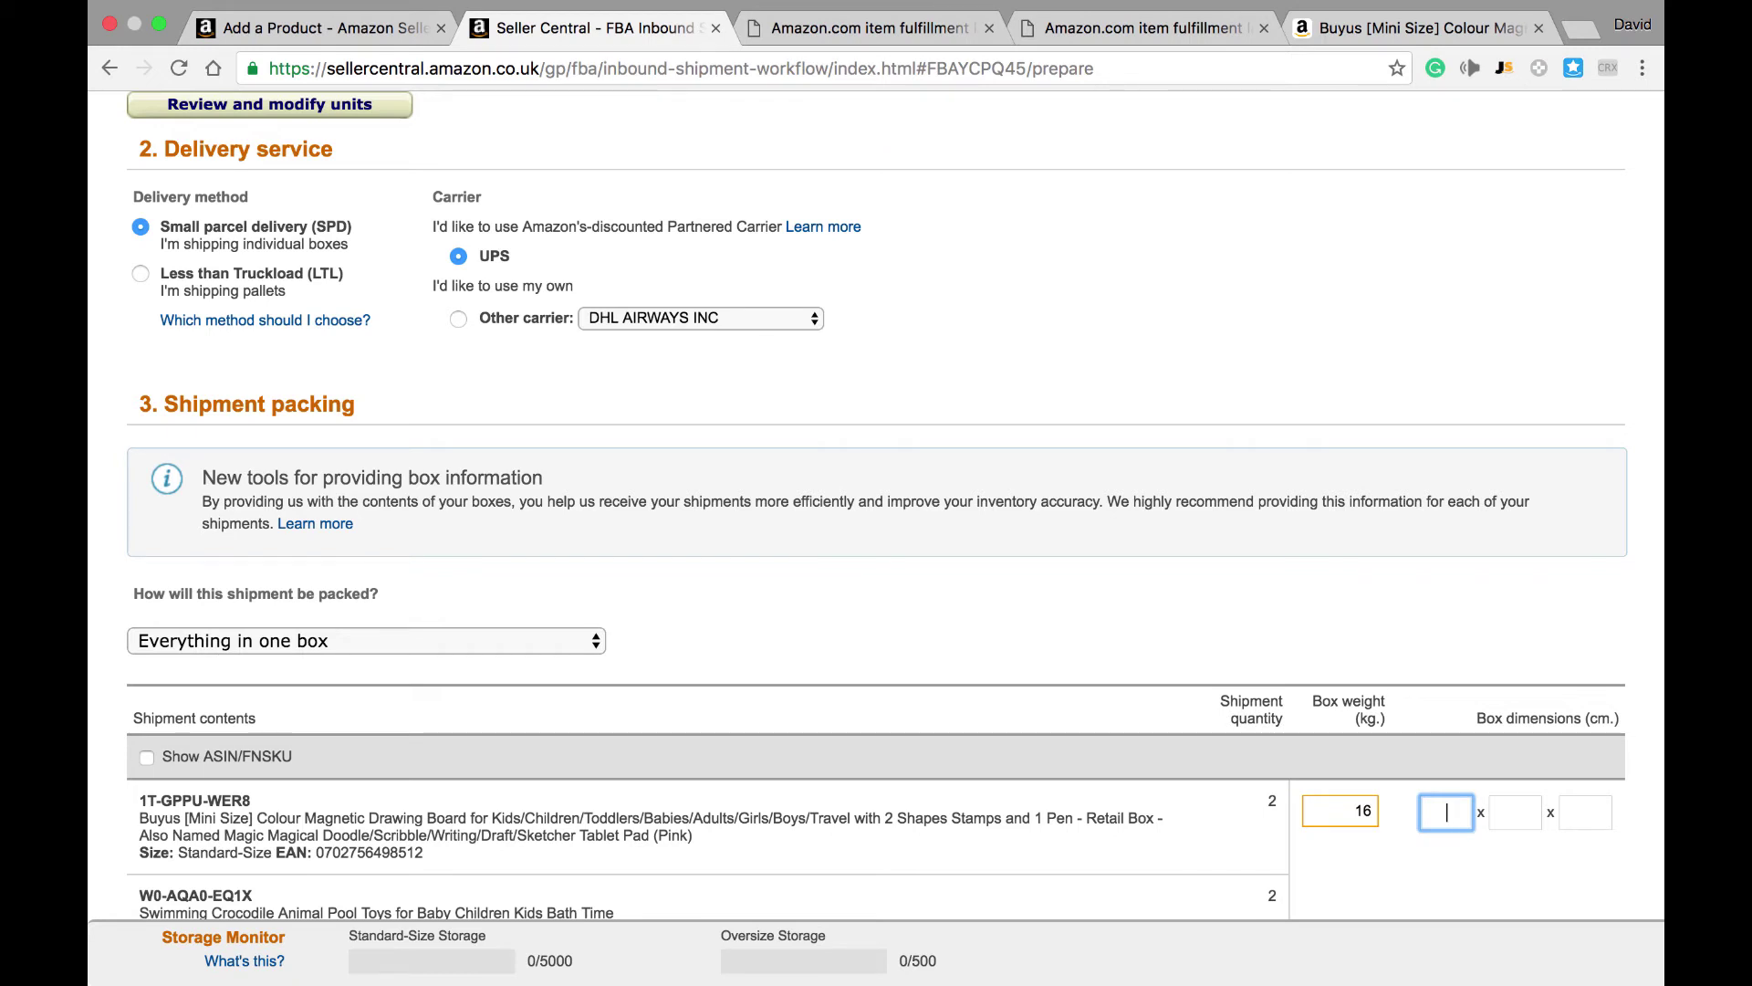
# - Enter box dimensions of 50 x 60 x 40 cm
pyautogui.write('50')
pyautogui.press('Tab')
pyautogui.write('60')
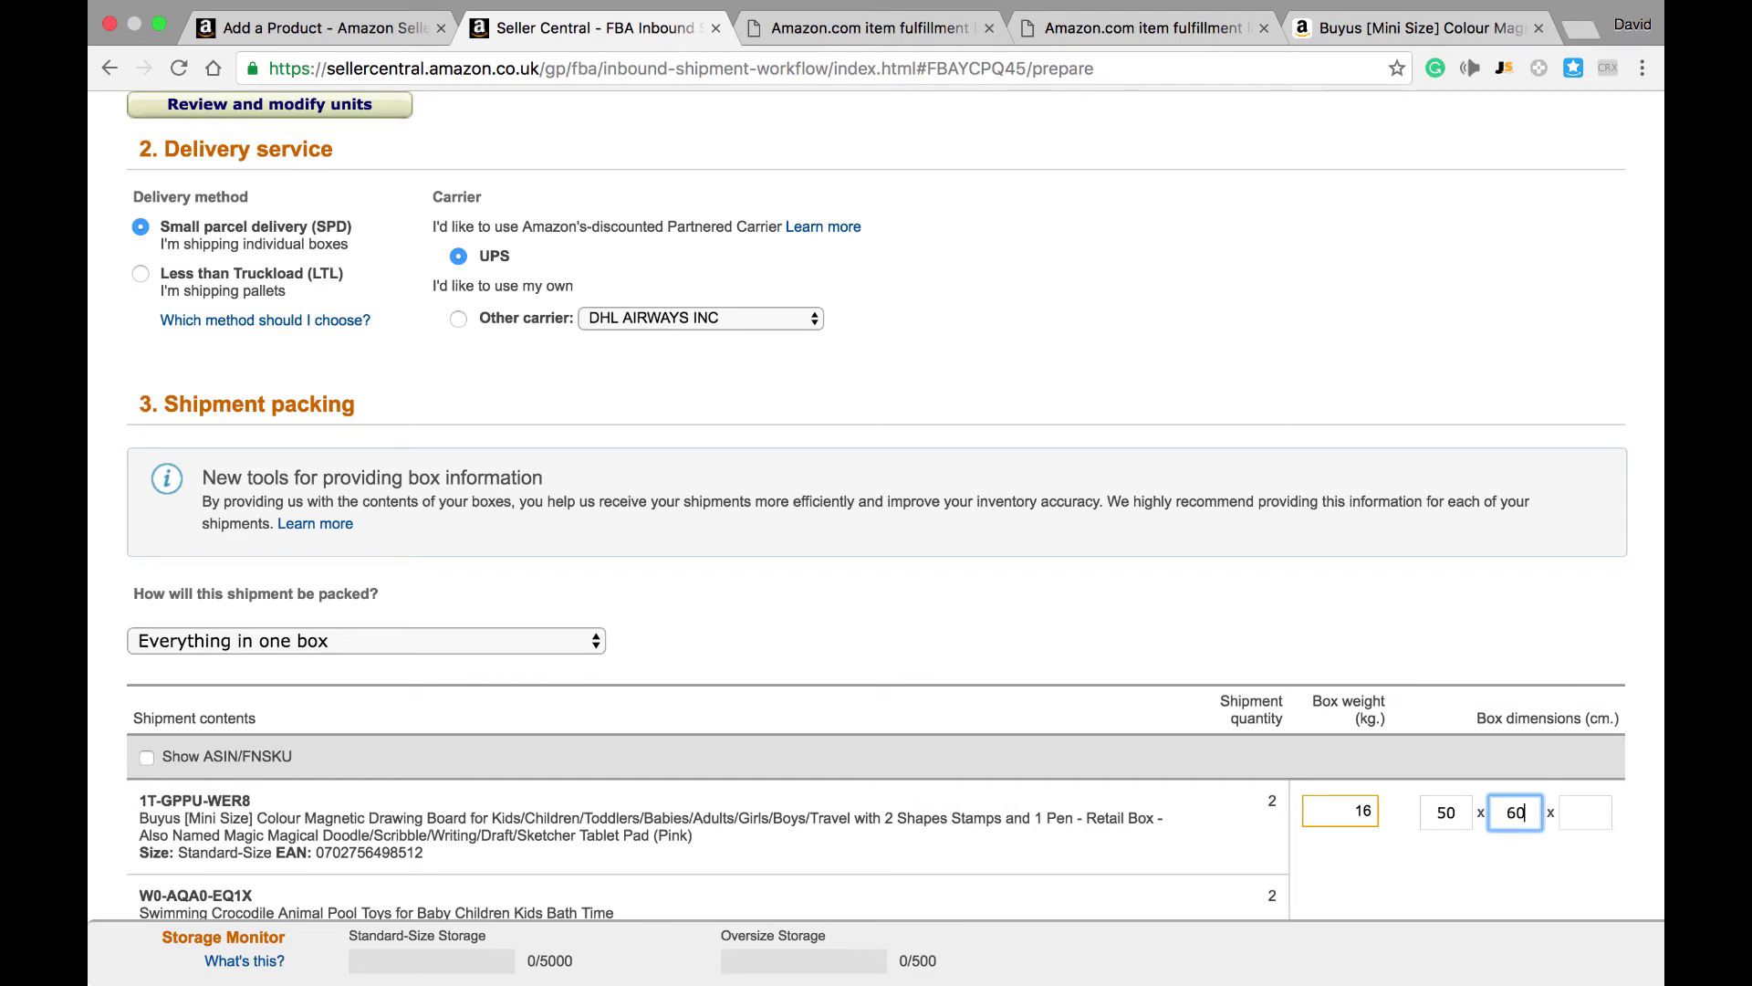
pyautogui.press('Tab')
pyautogui.write('40')
pyautogui.press('Tab')
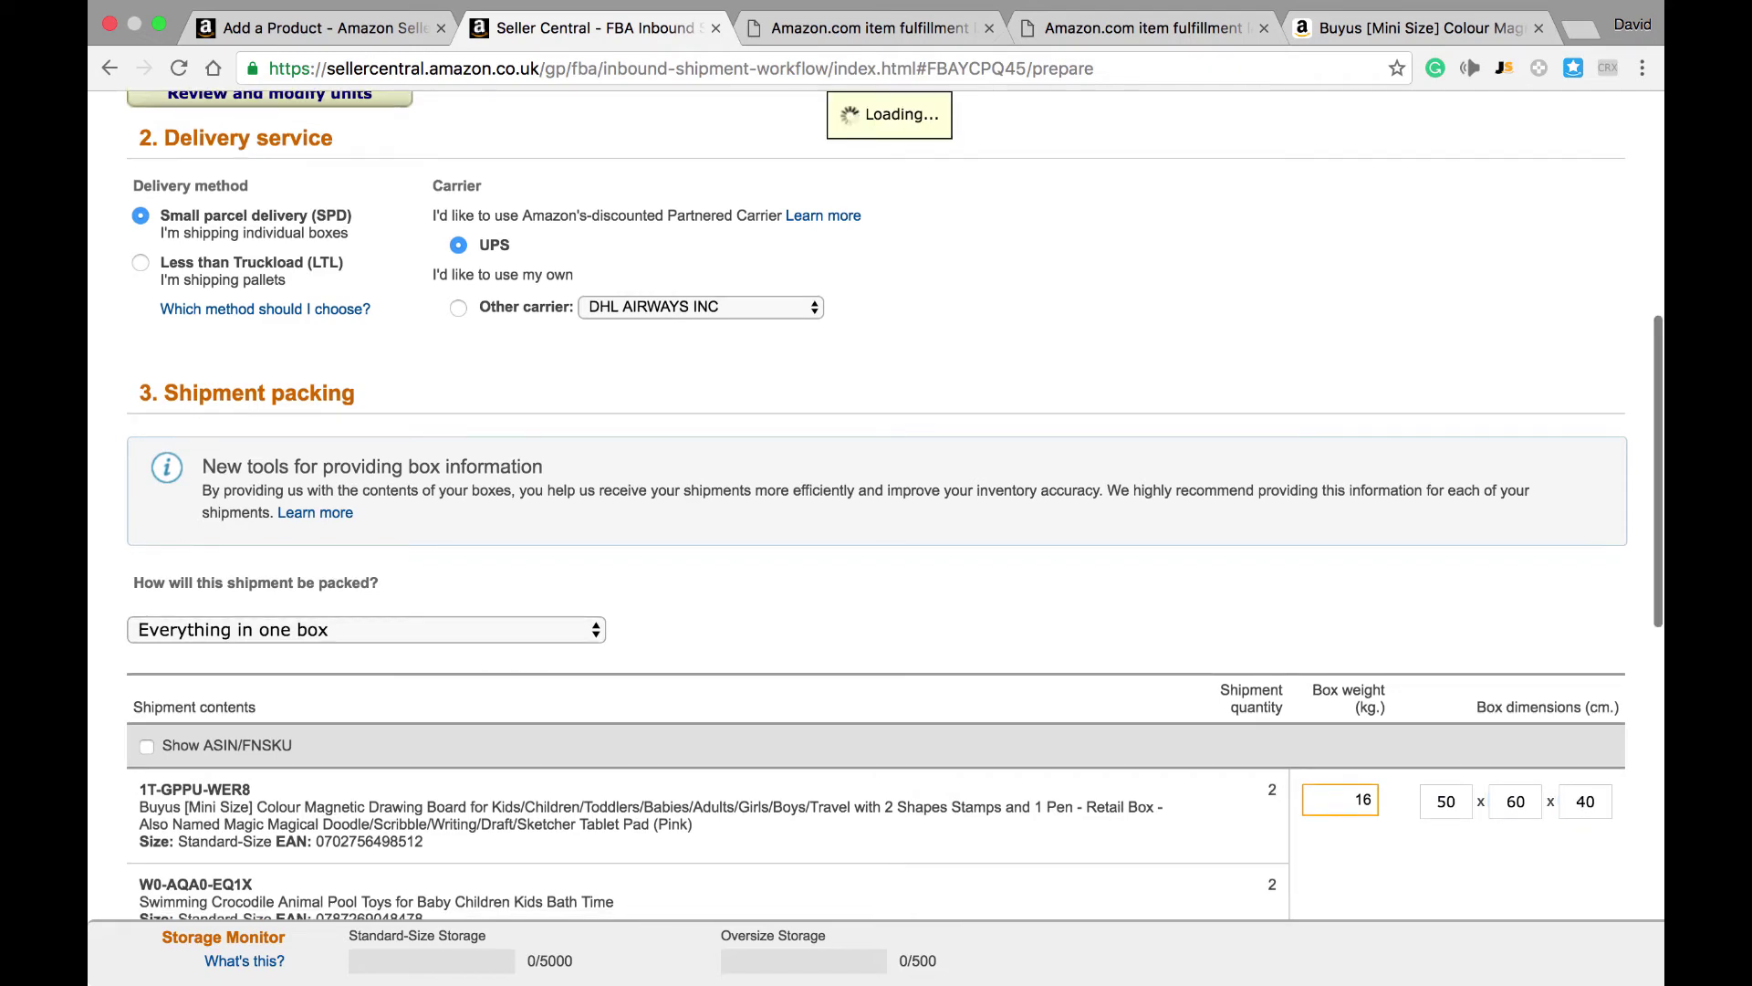
pyautogui.scroll(-5, 1103, 624)
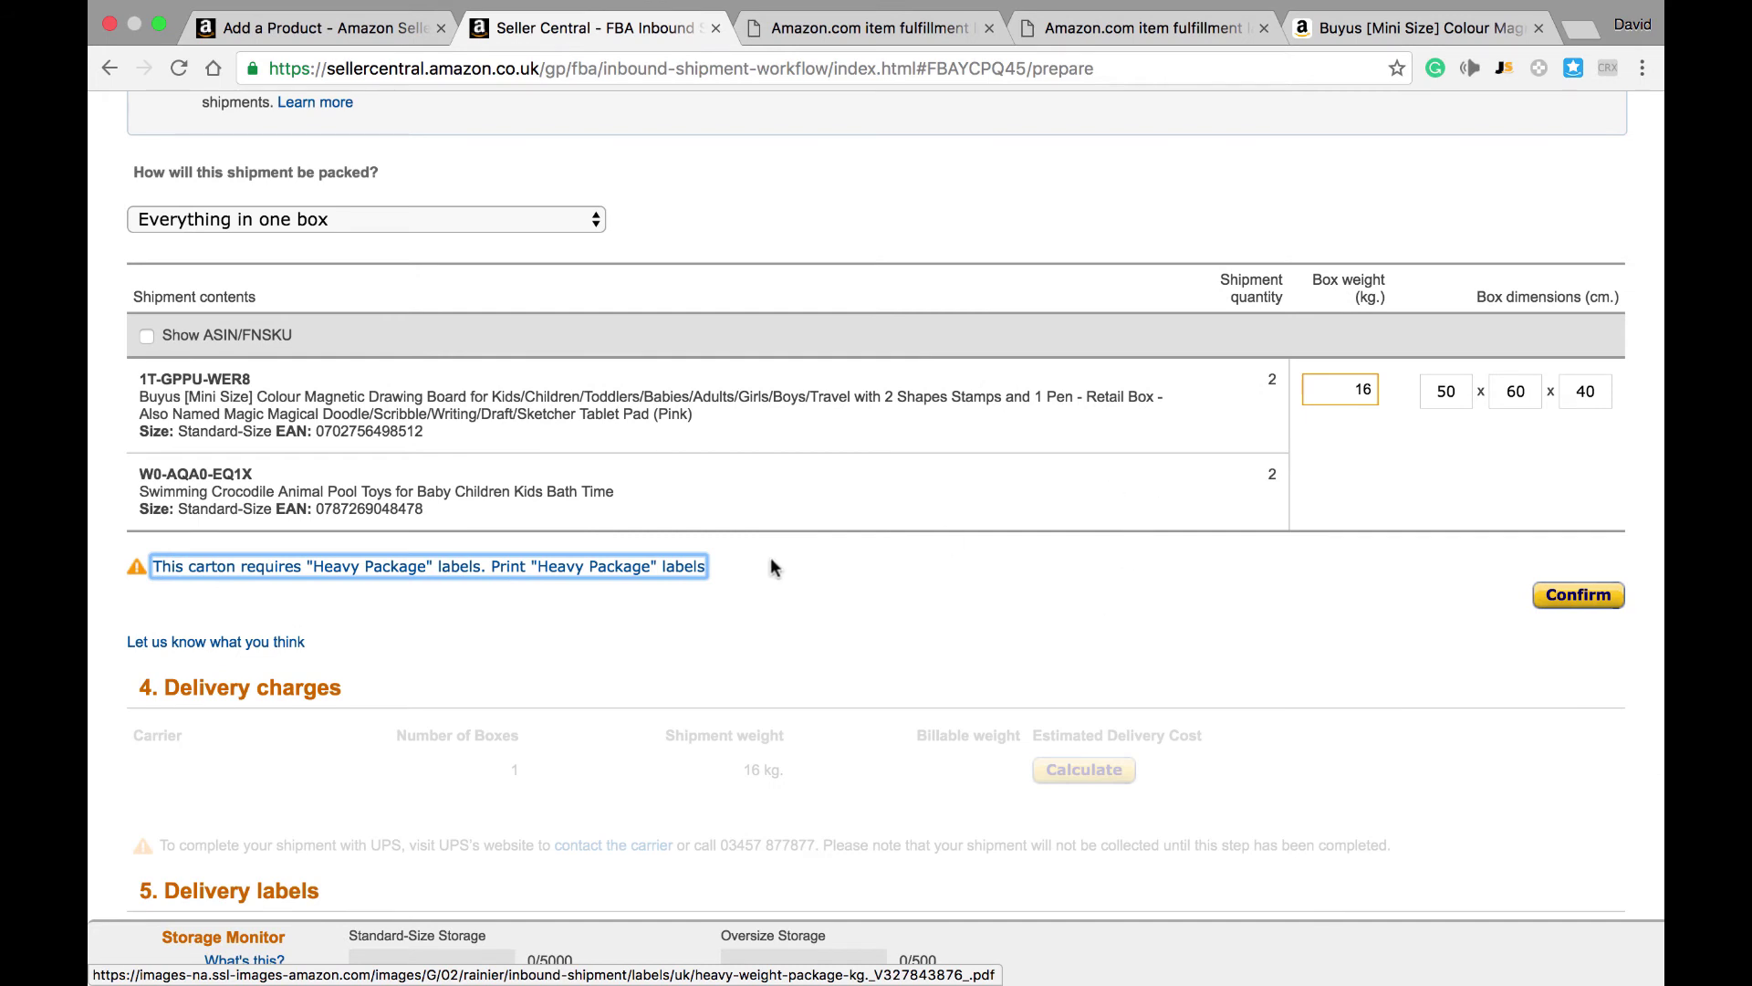
# - View the four 'Heavy Package over 15Kg' caution labels PDF, then return to Seller Central
pyautogui.click(623, 568)
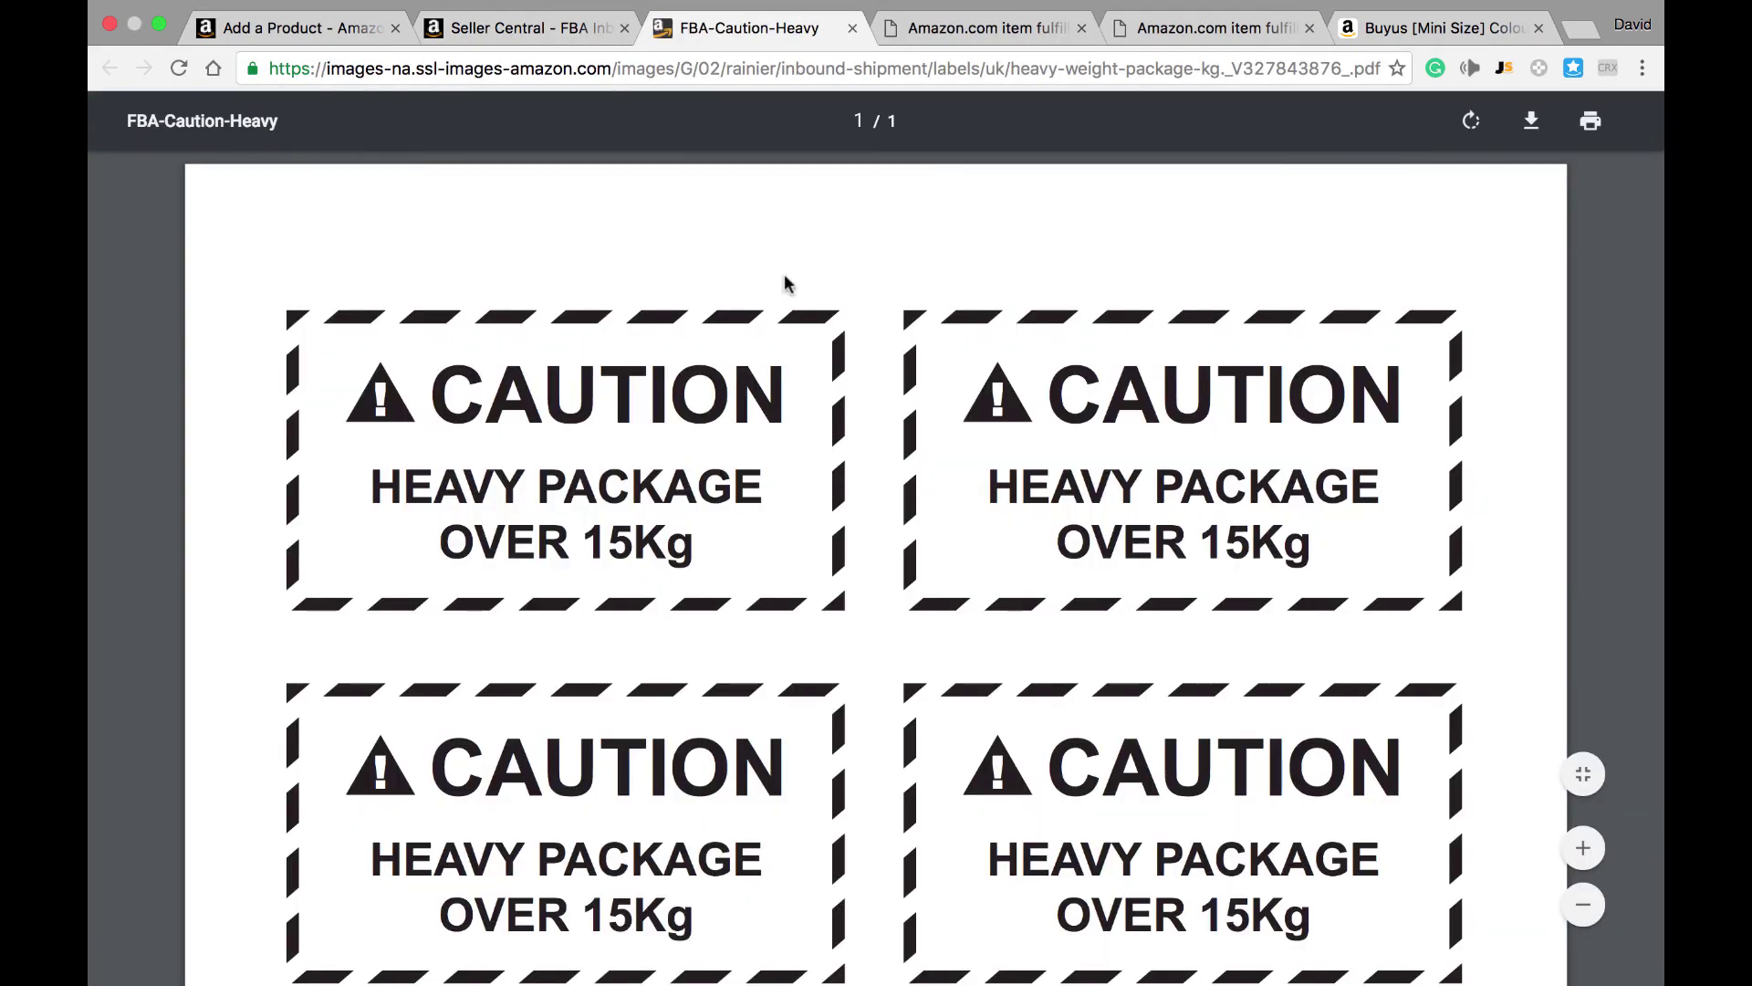
pyautogui.scroll(-3, 686, 467)
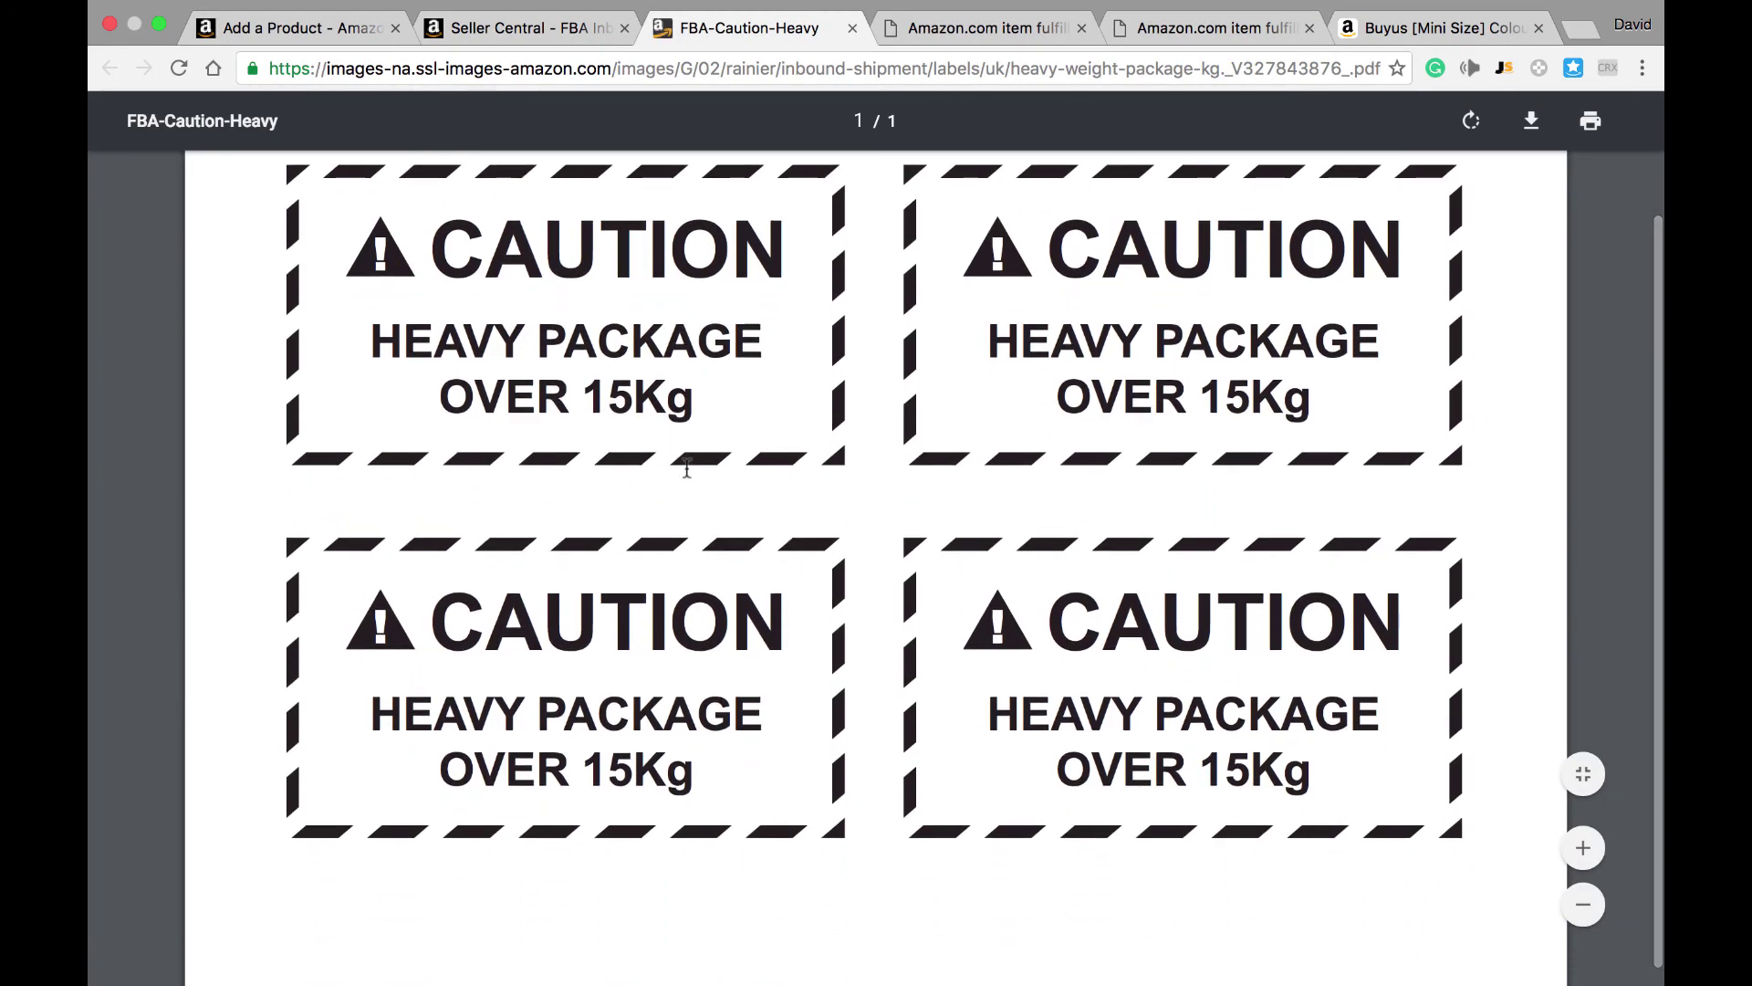
pyautogui.scroll(1, 649, 260)
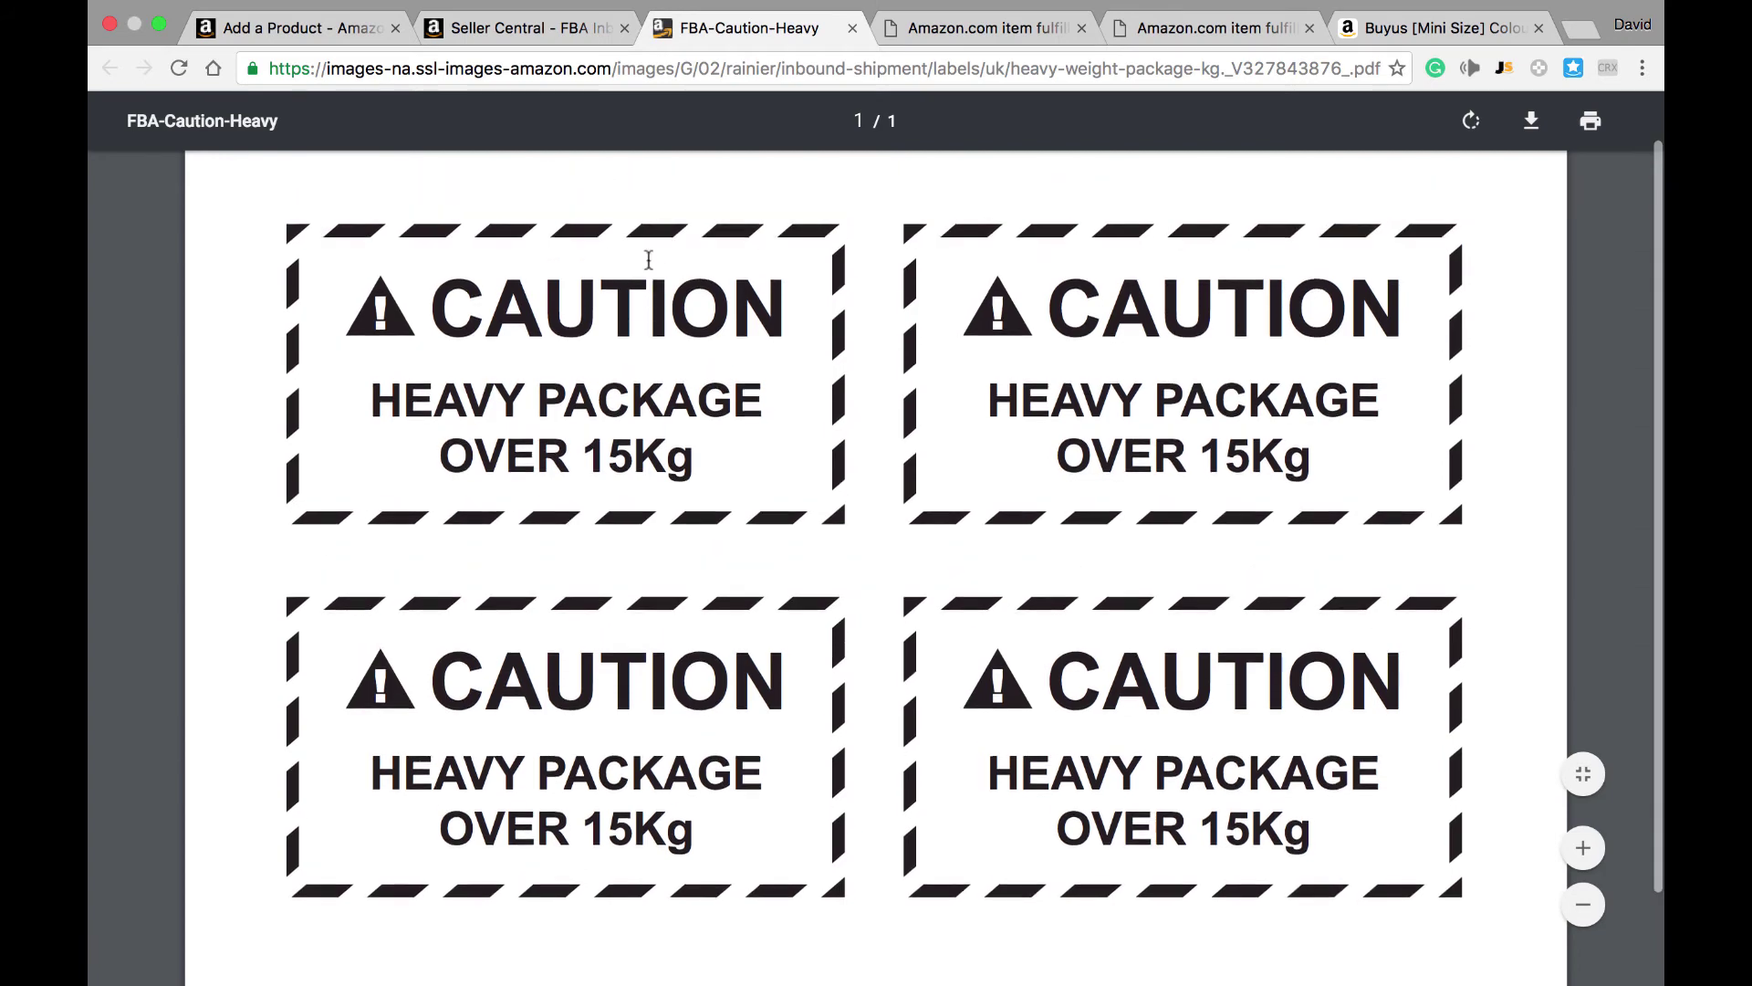
pyautogui.scroll(1, 649, 260)
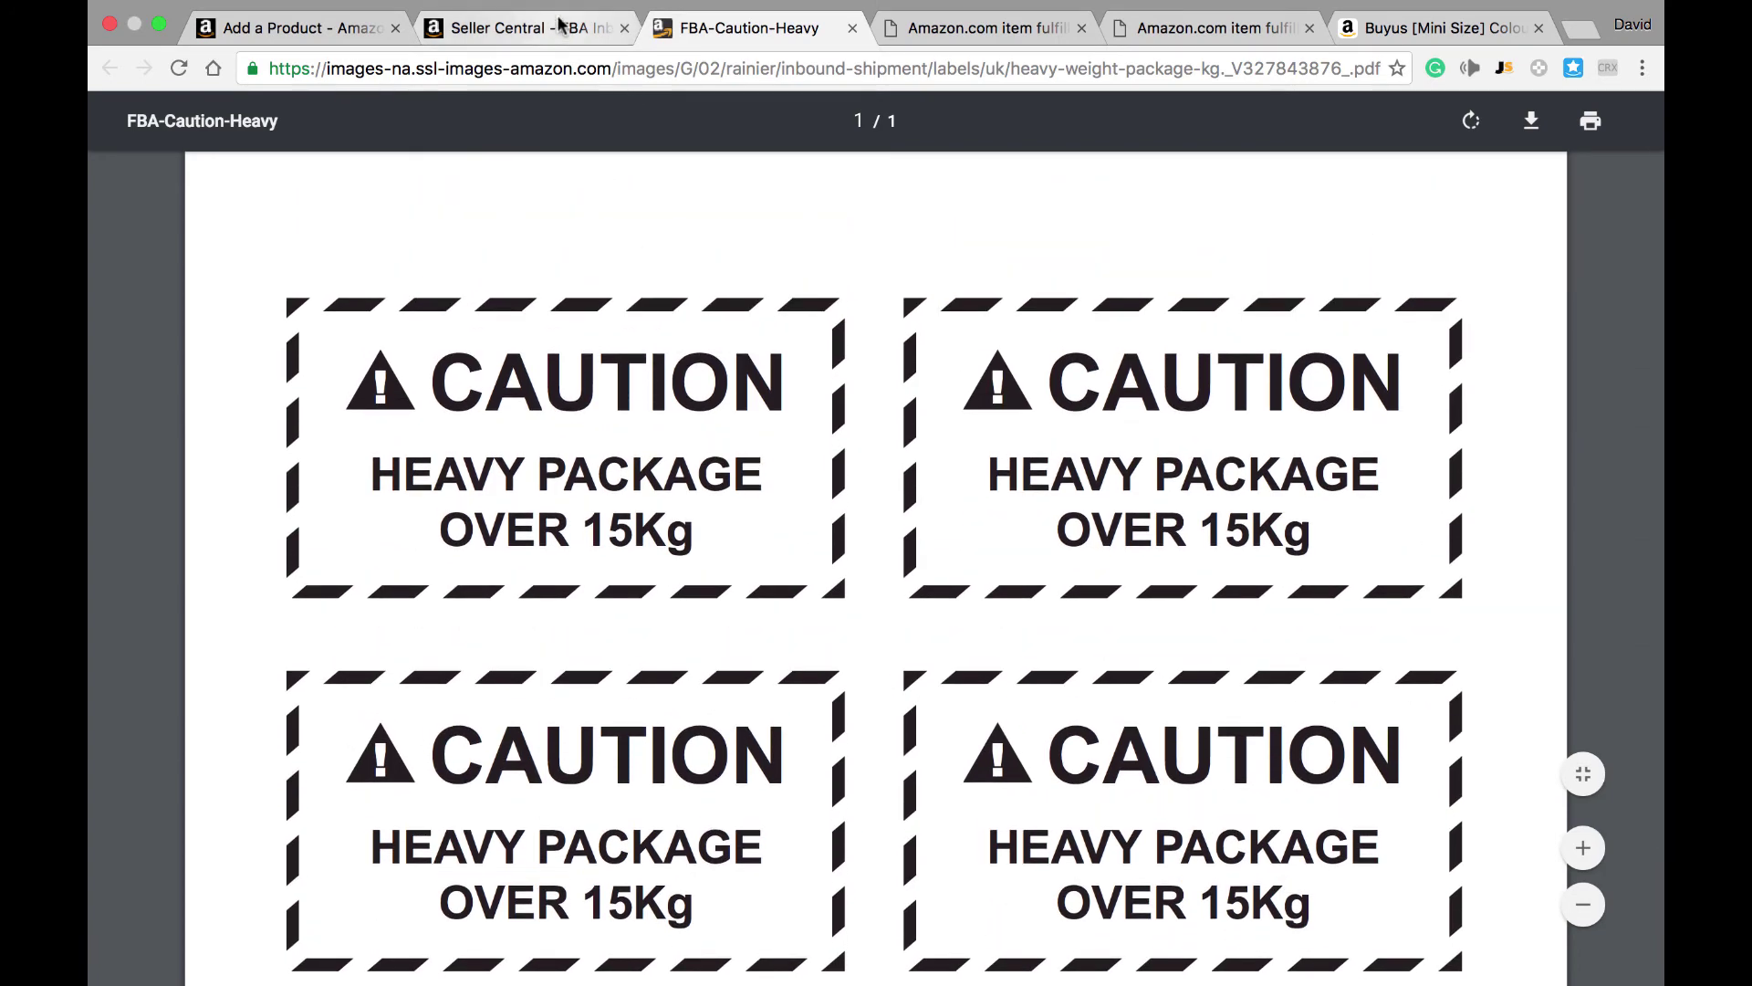
pyautogui.click(515, 28)
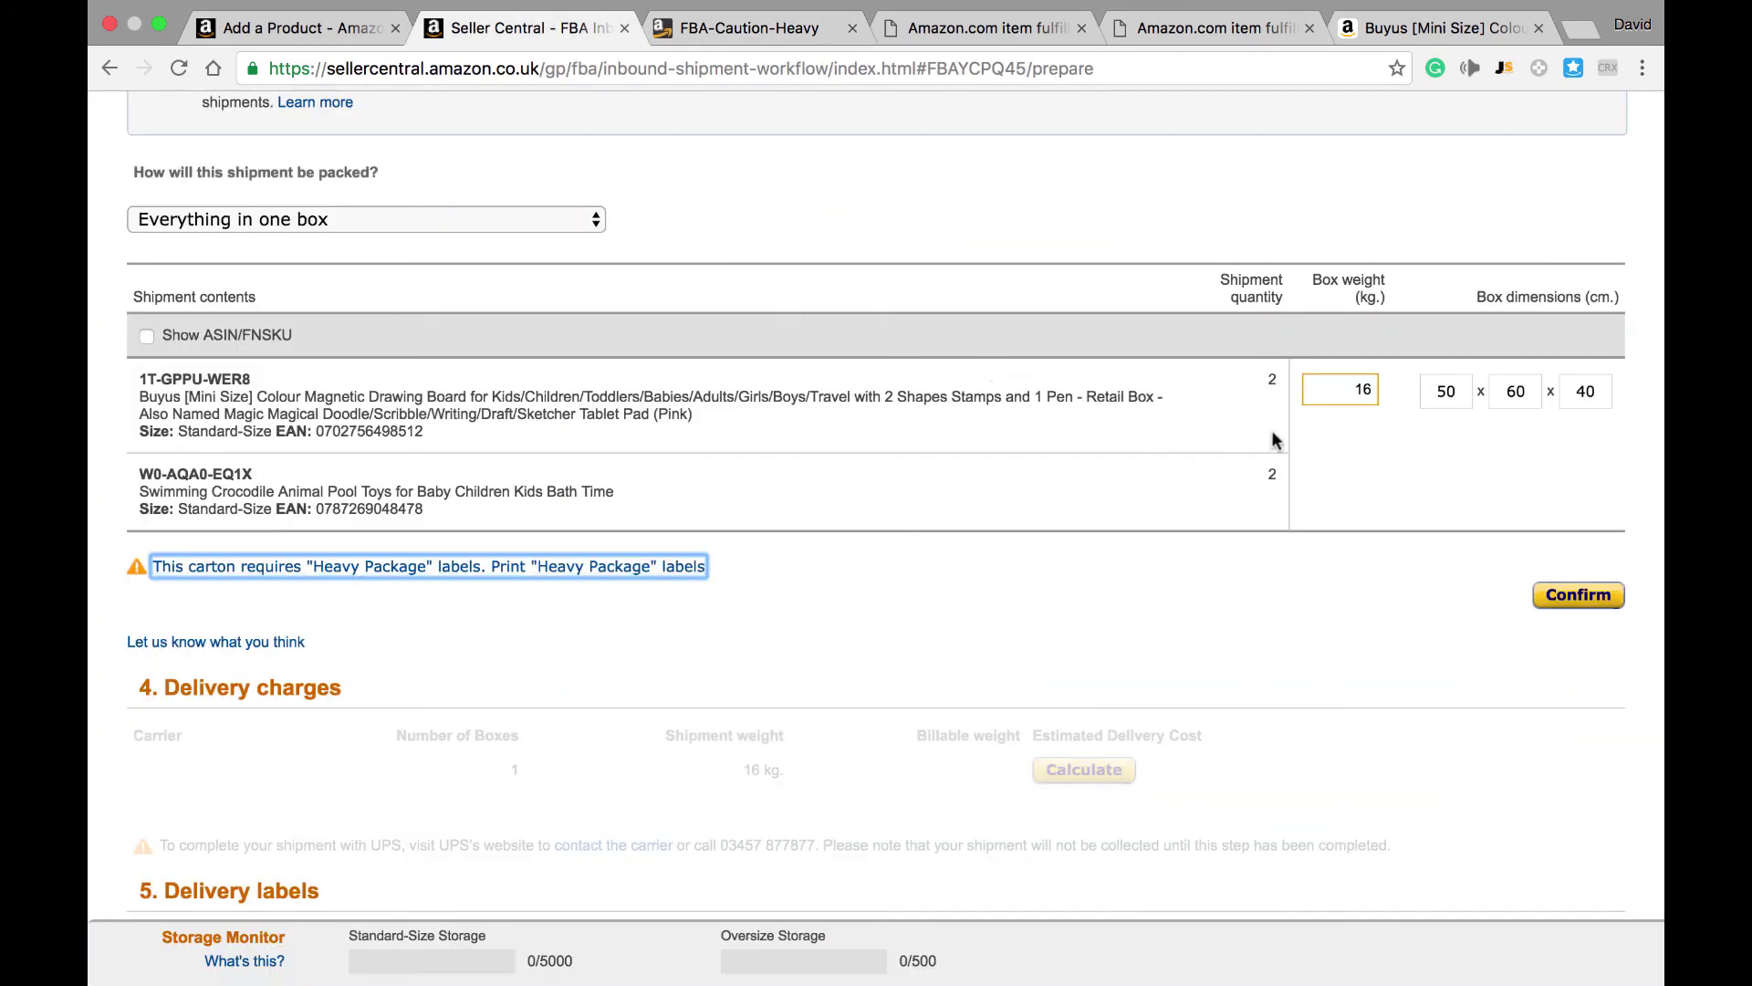
# - Confirm the box details, calculate UPS charges, agree to the terms and accept £9.48
pyautogui.click(1586, 599)
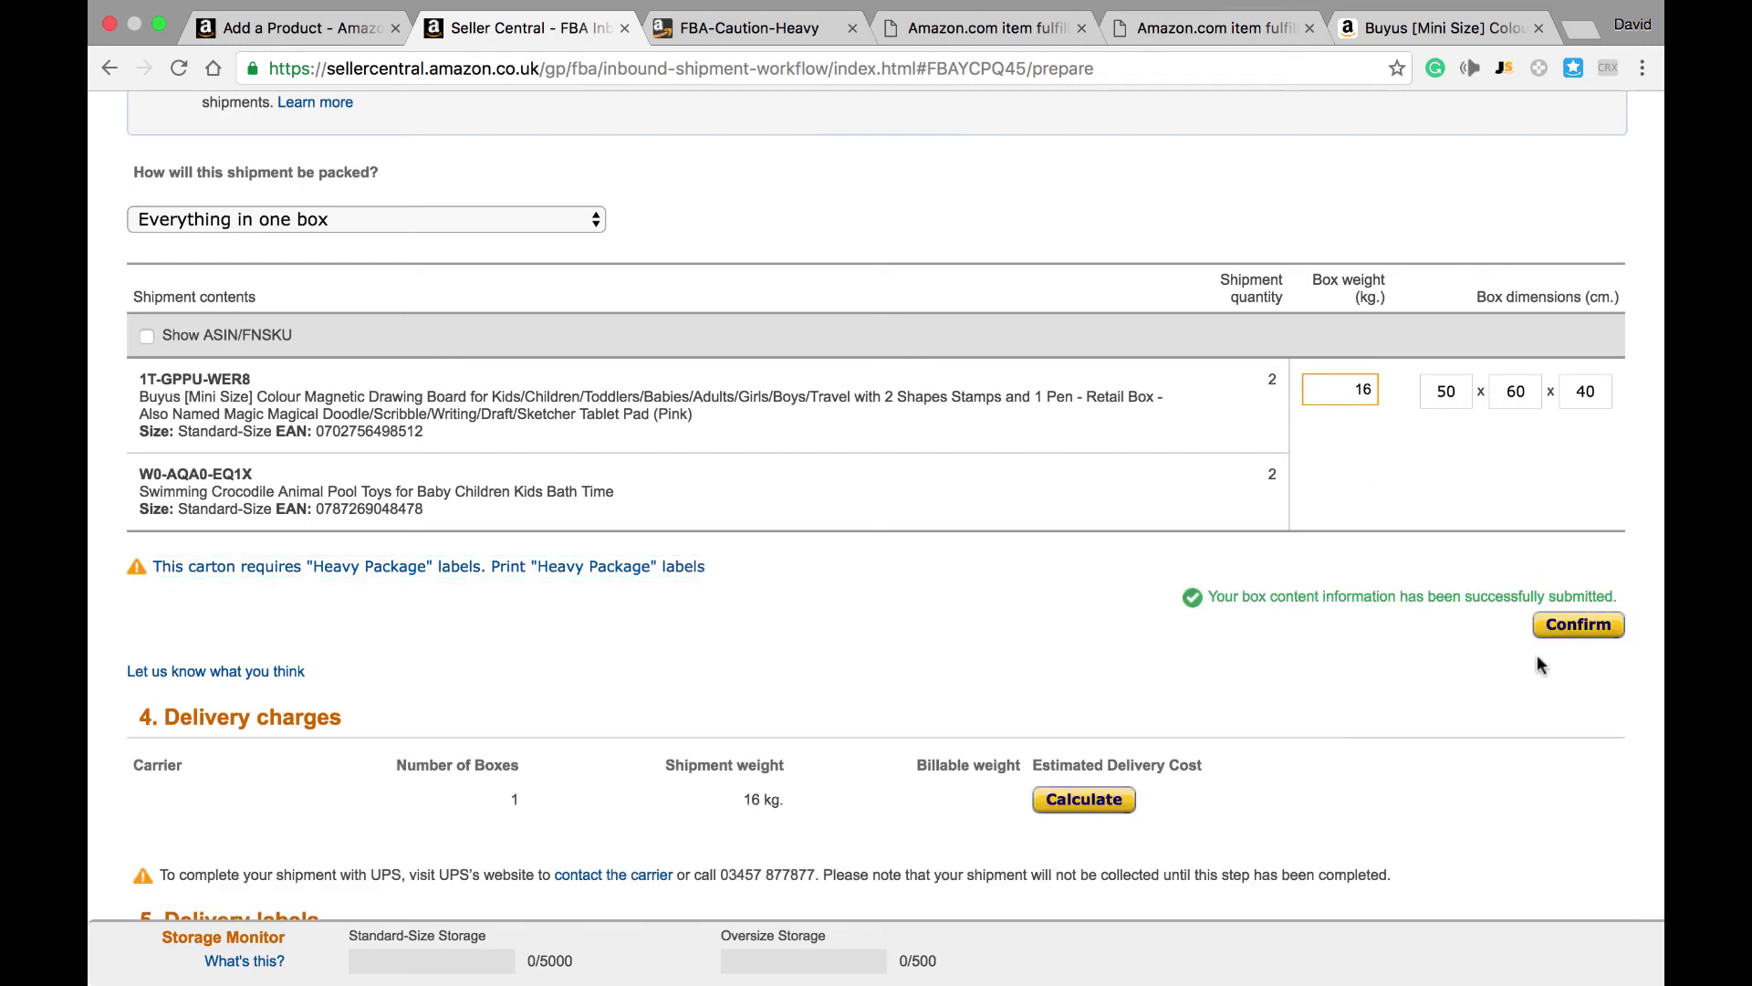
pyautogui.scroll(-5, 1537, 654)
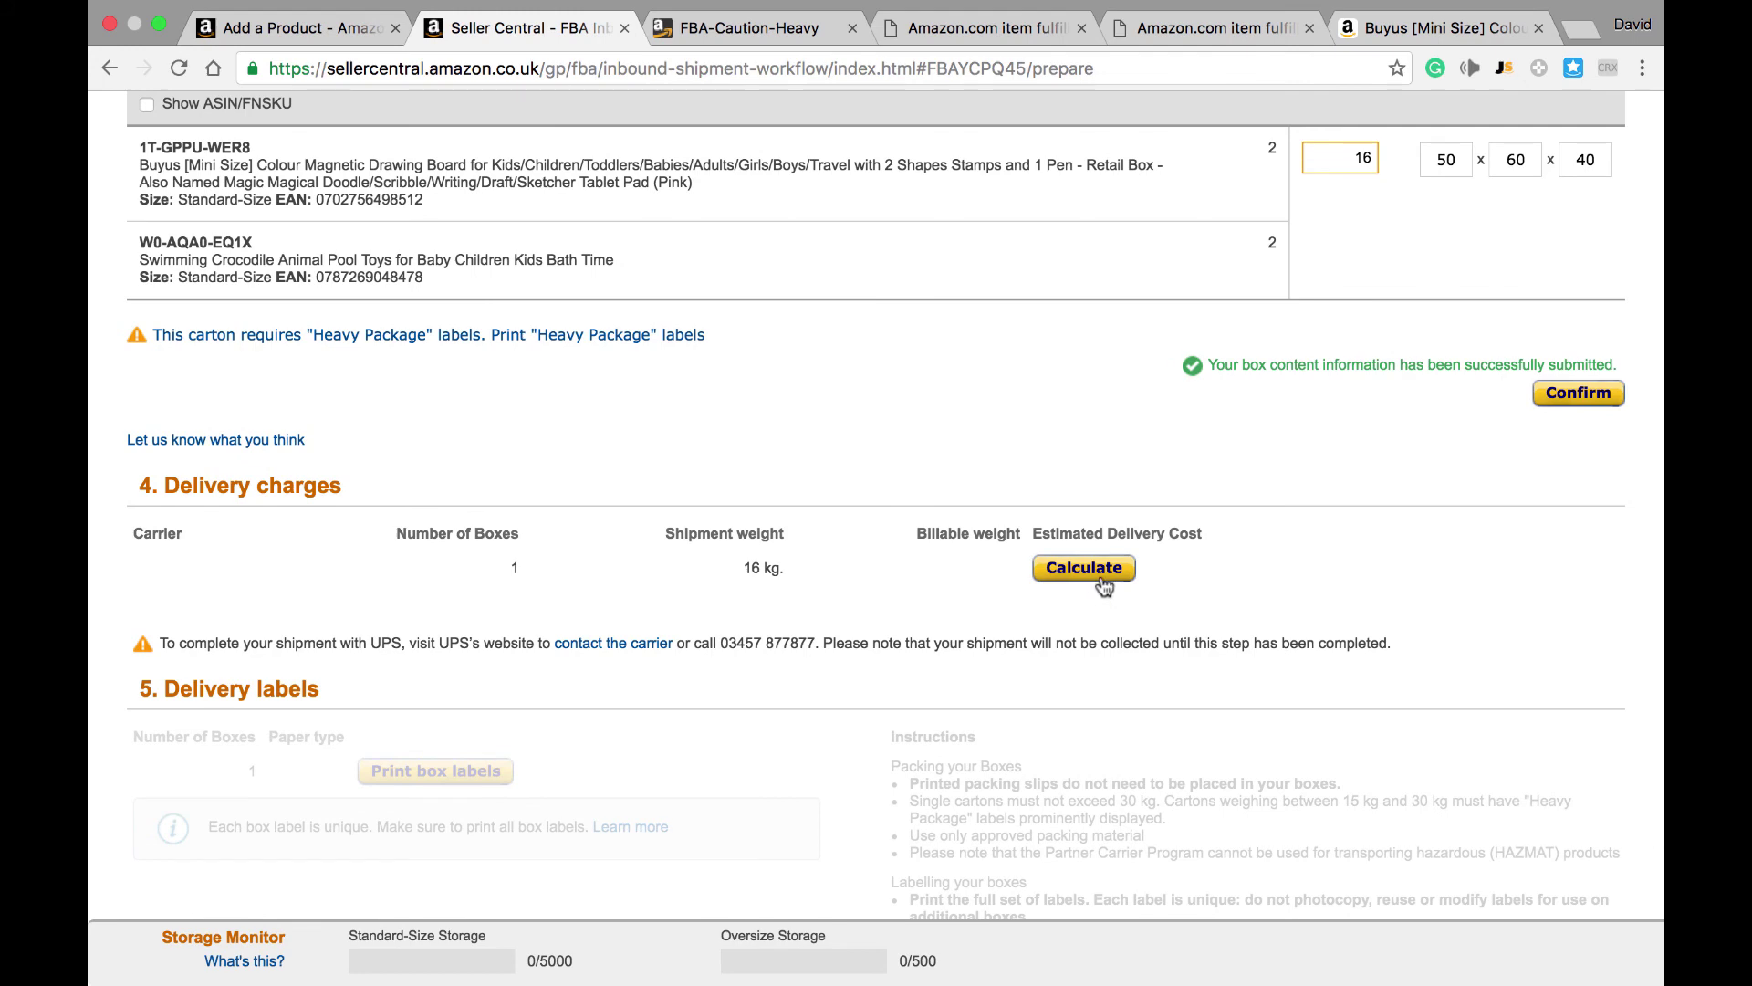
pyautogui.click(1084, 568)
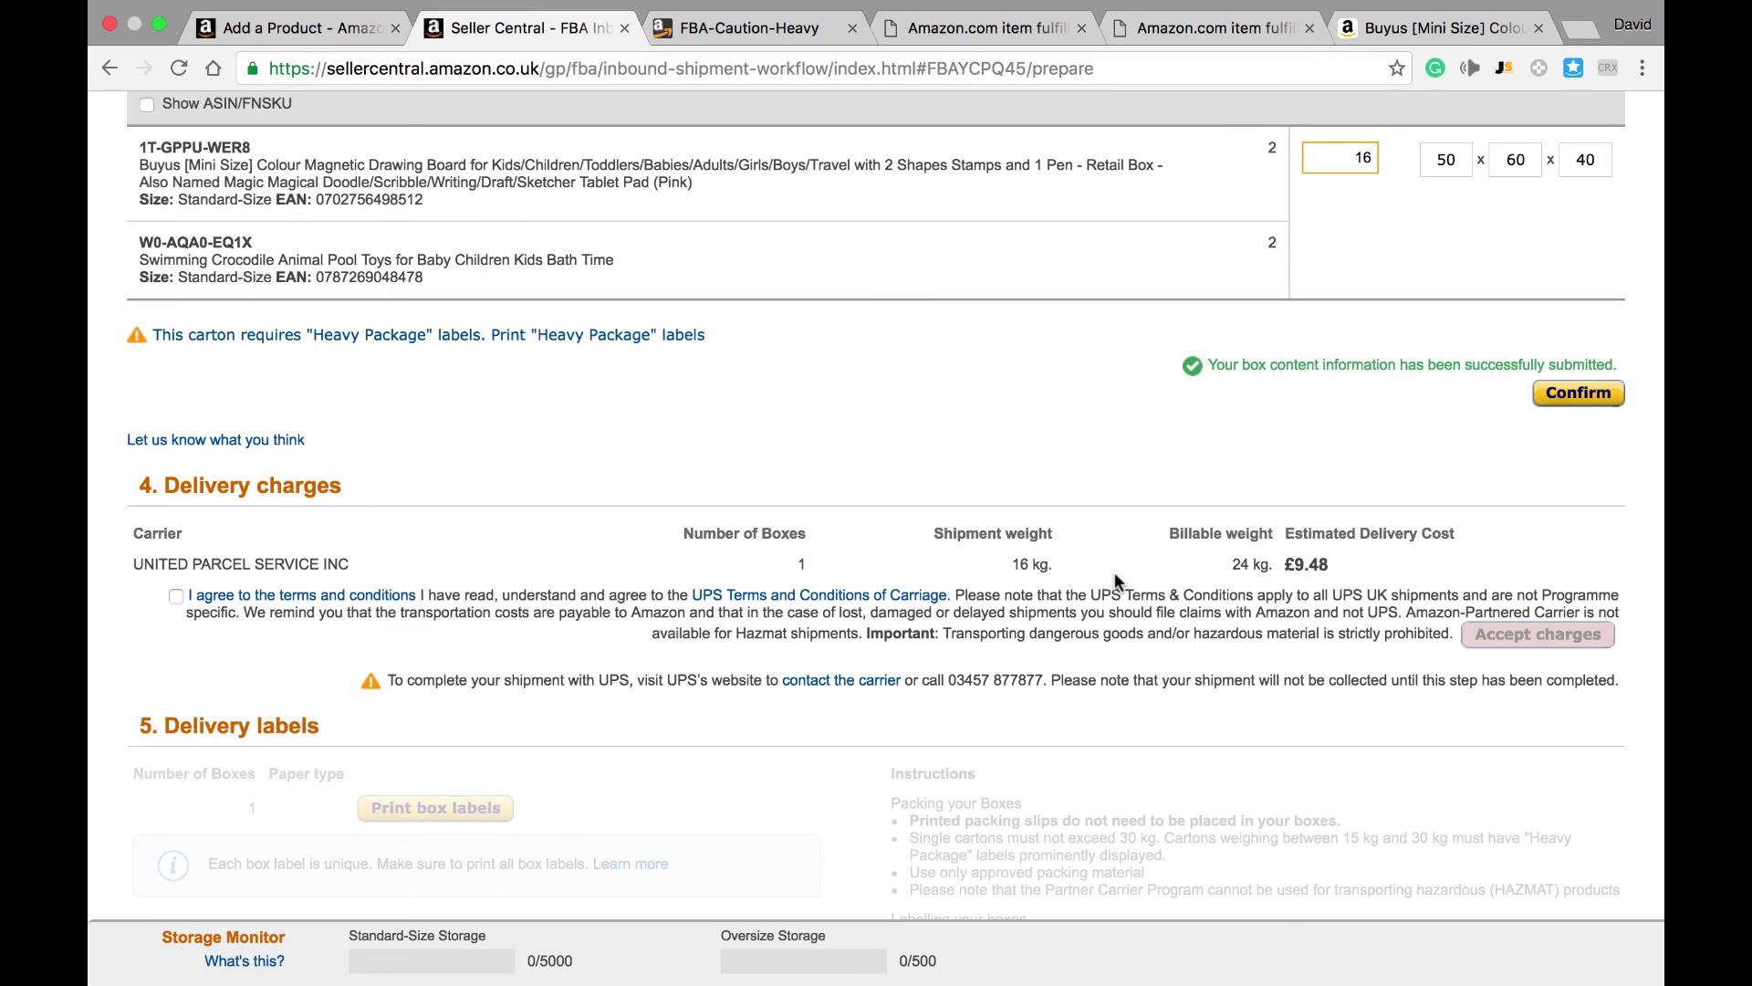
pyautogui.scroll(-2, 1212, 557)
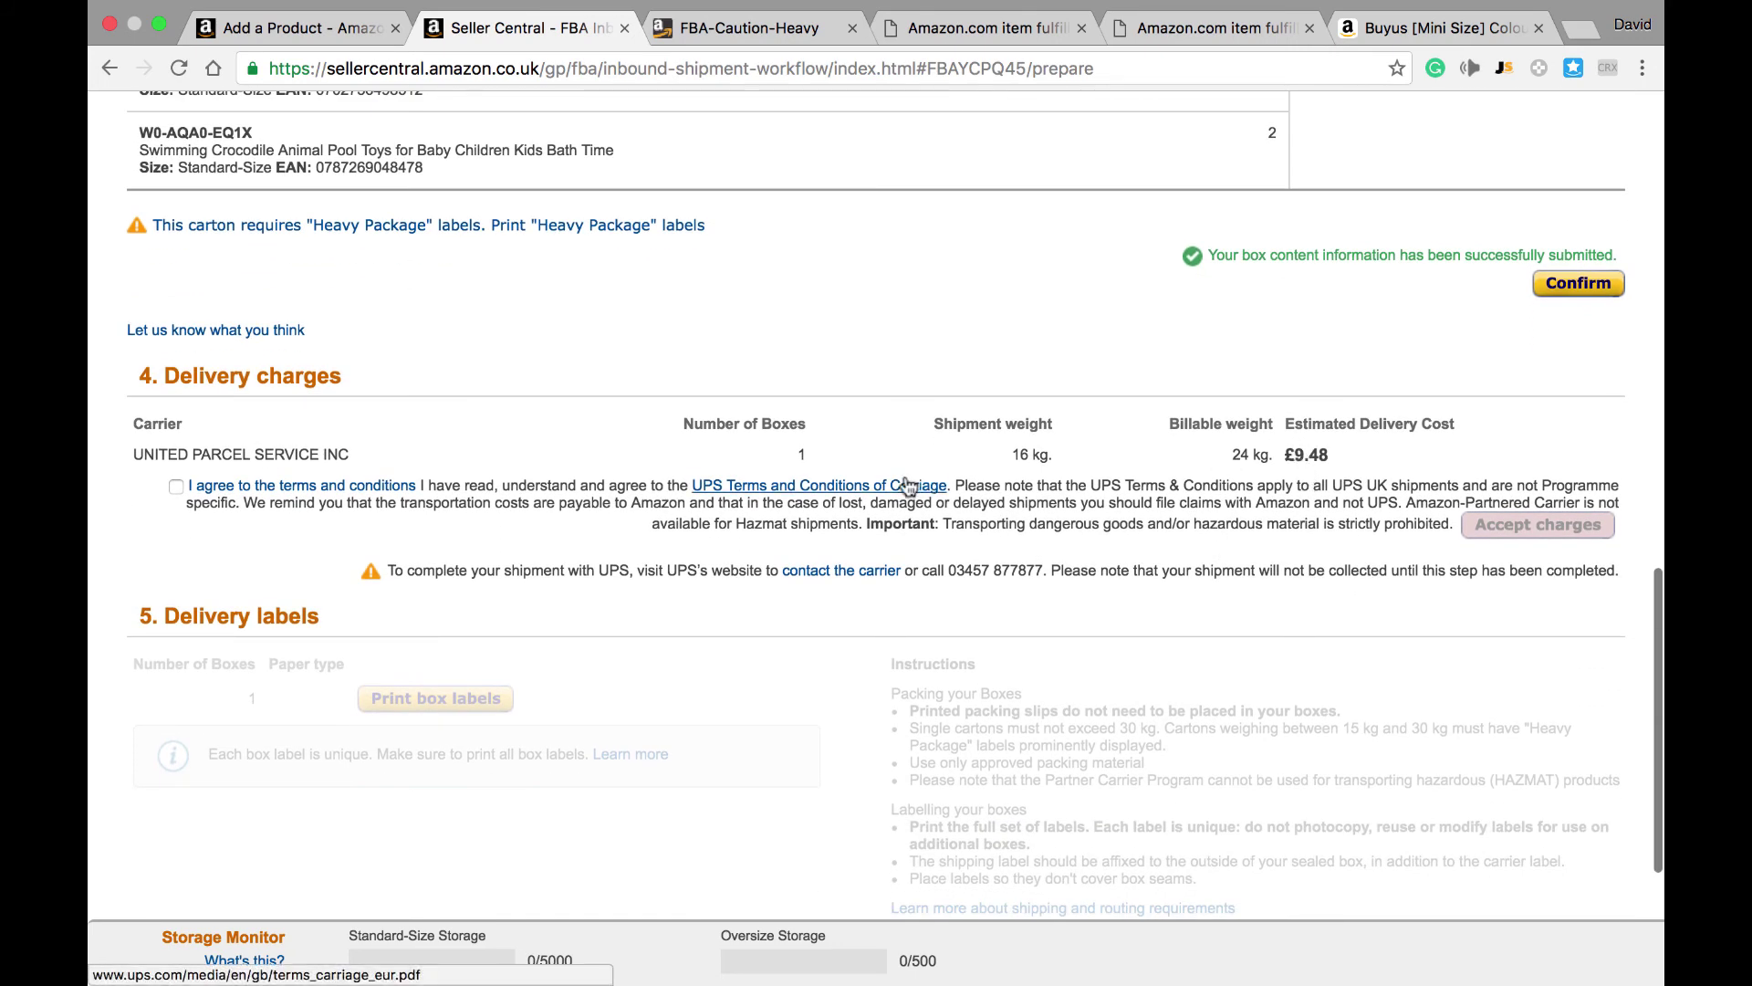
pyautogui.click(175, 488)
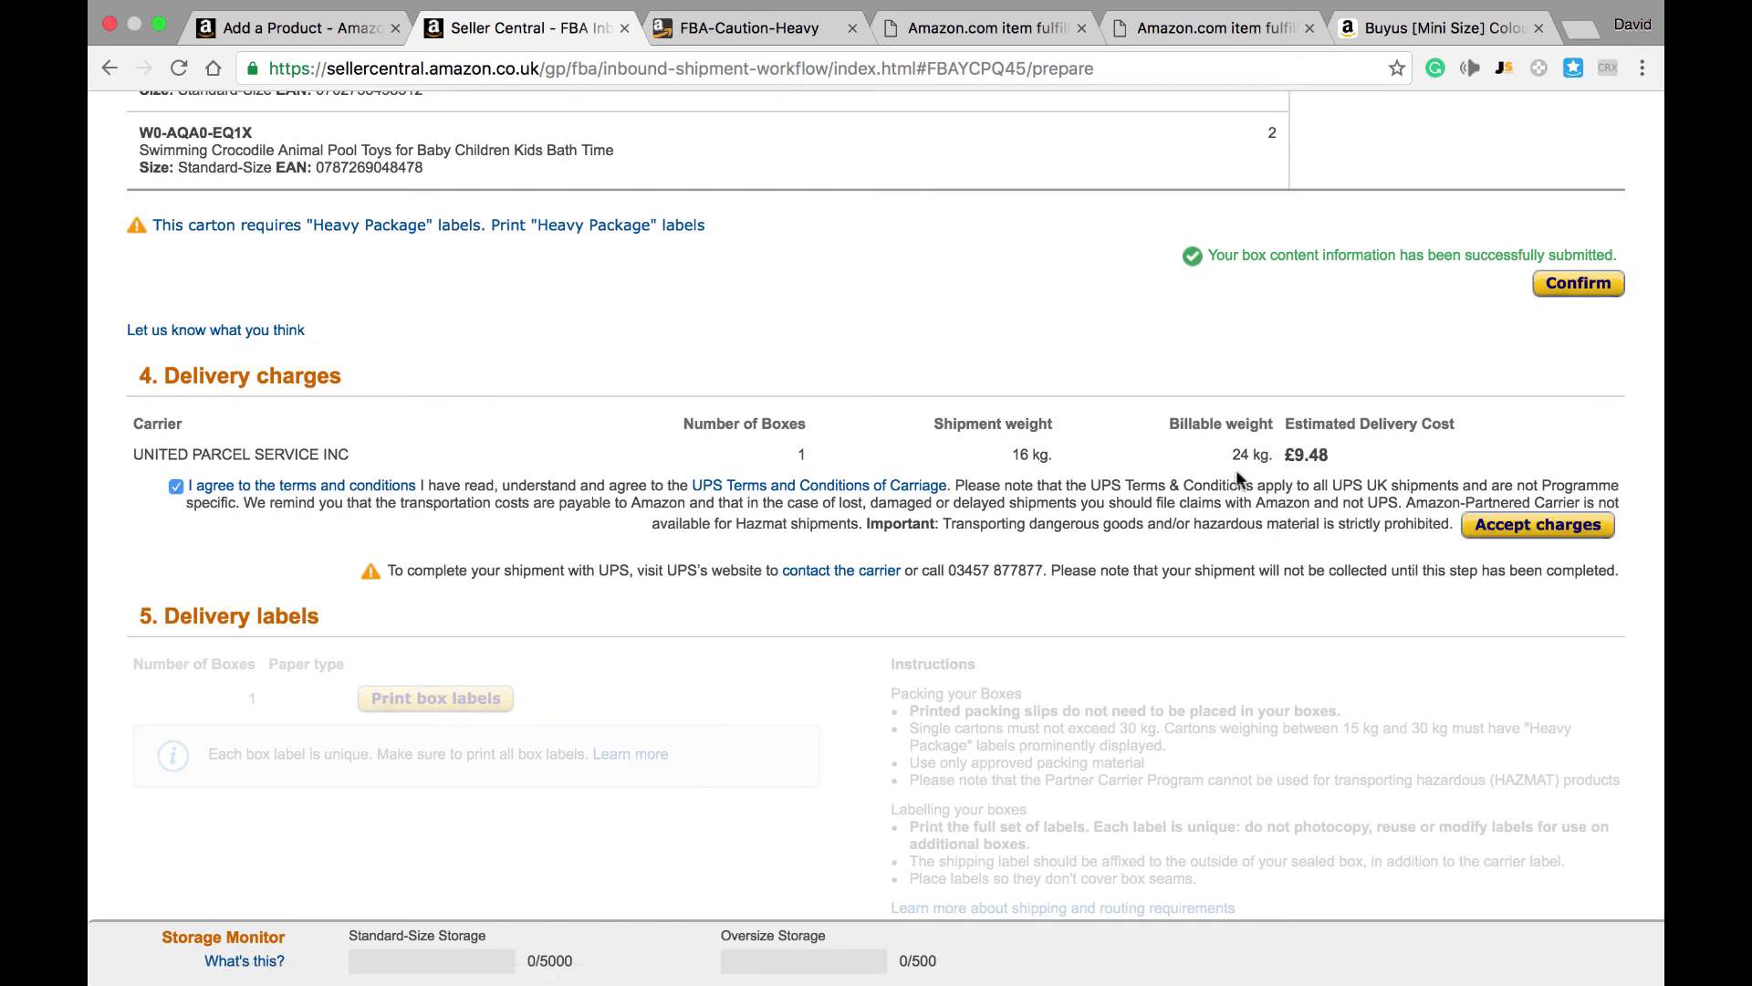
pyautogui.click(1526, 535)
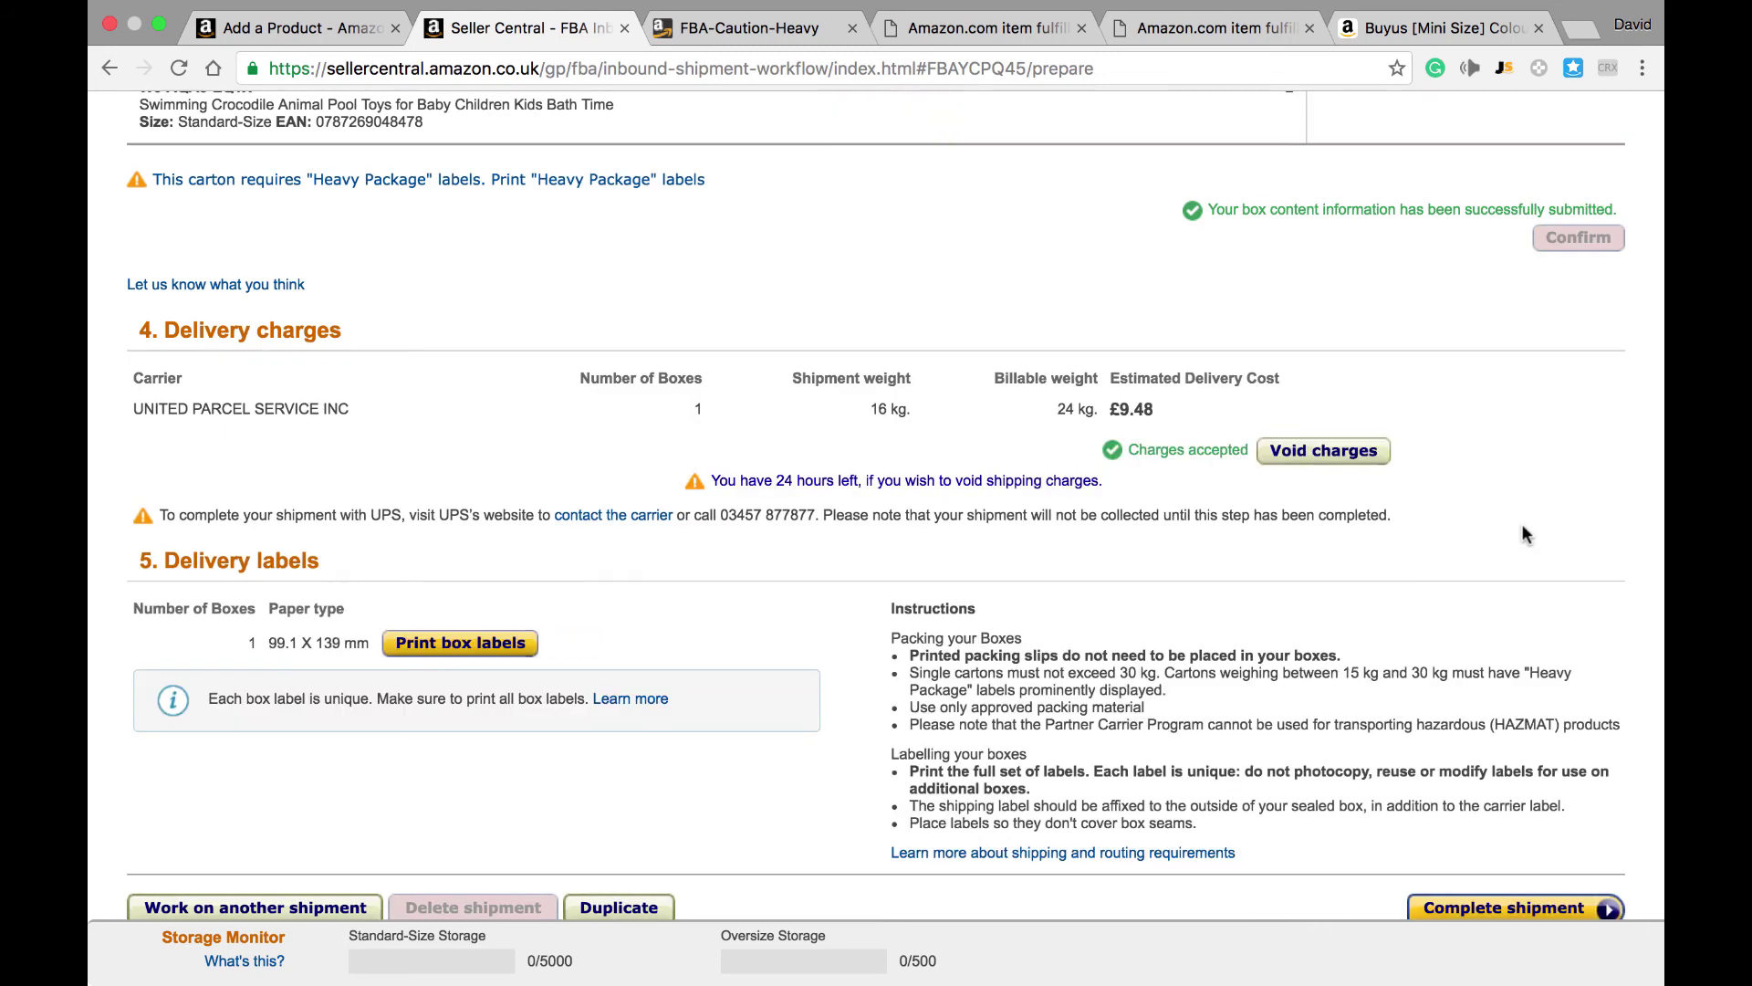
pyautogui.scroll(-3, 1526, 535)
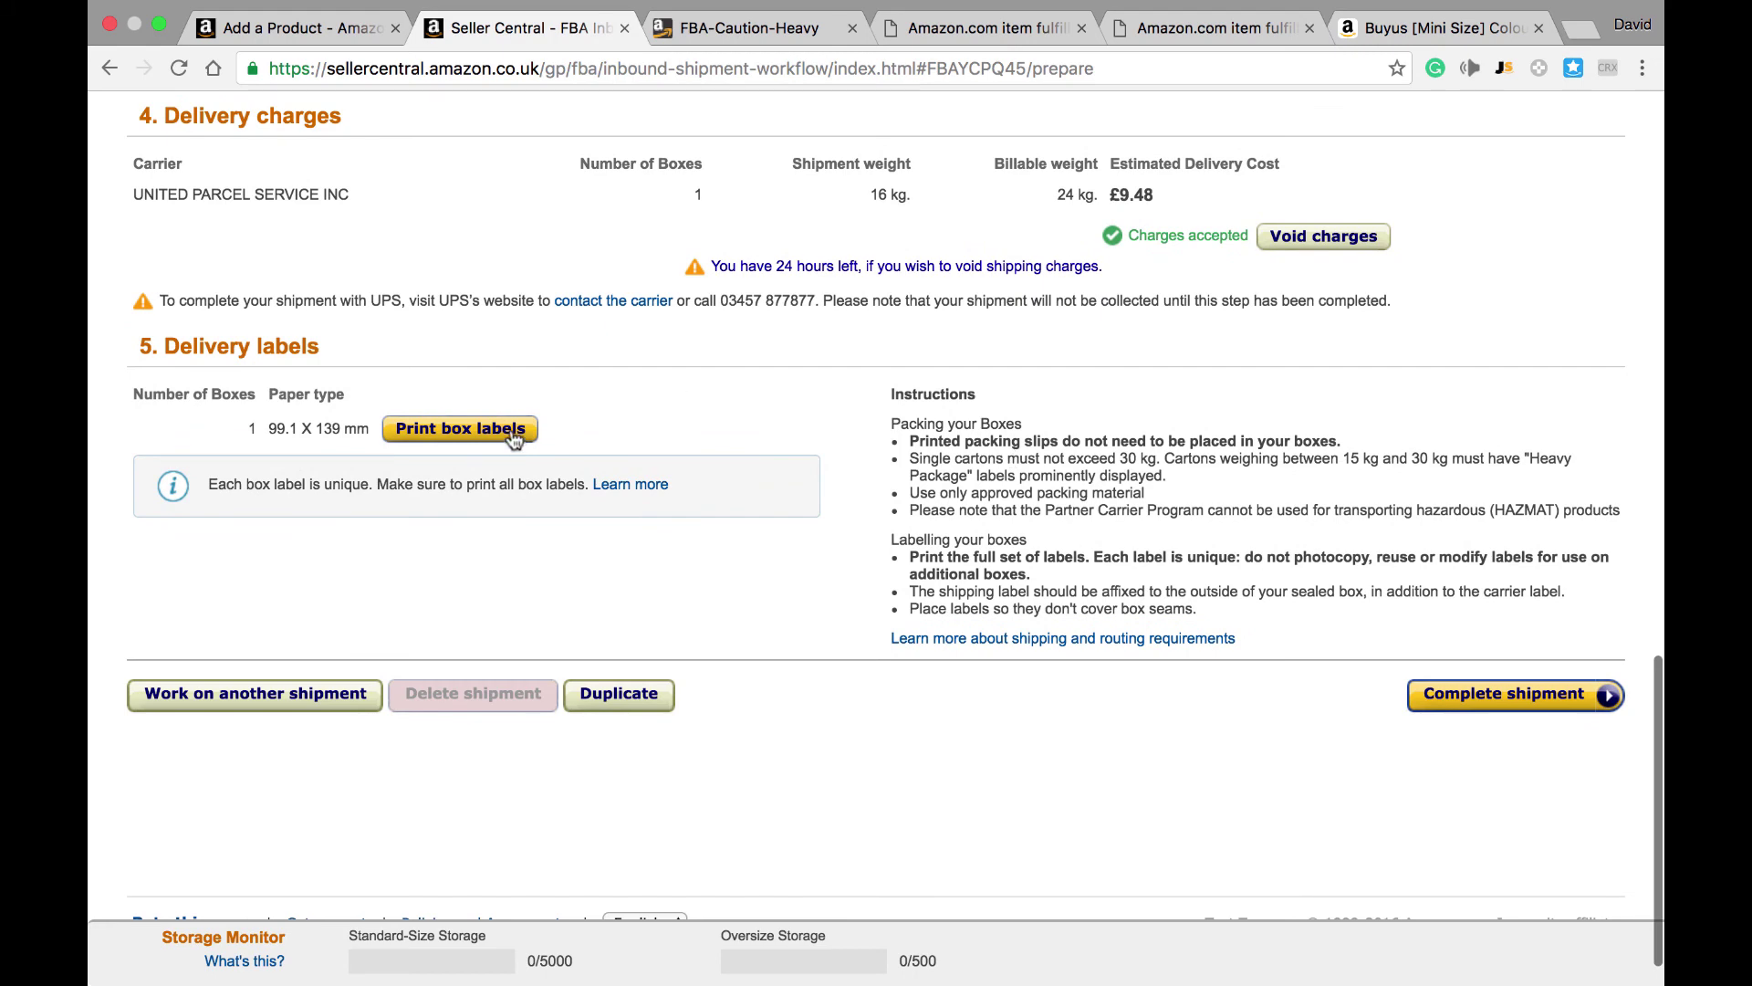
# - Generate box labels as package (9).pdf, review the UPS and FBA labels, then return to Seller Central
pyautogui.click(514, 433)
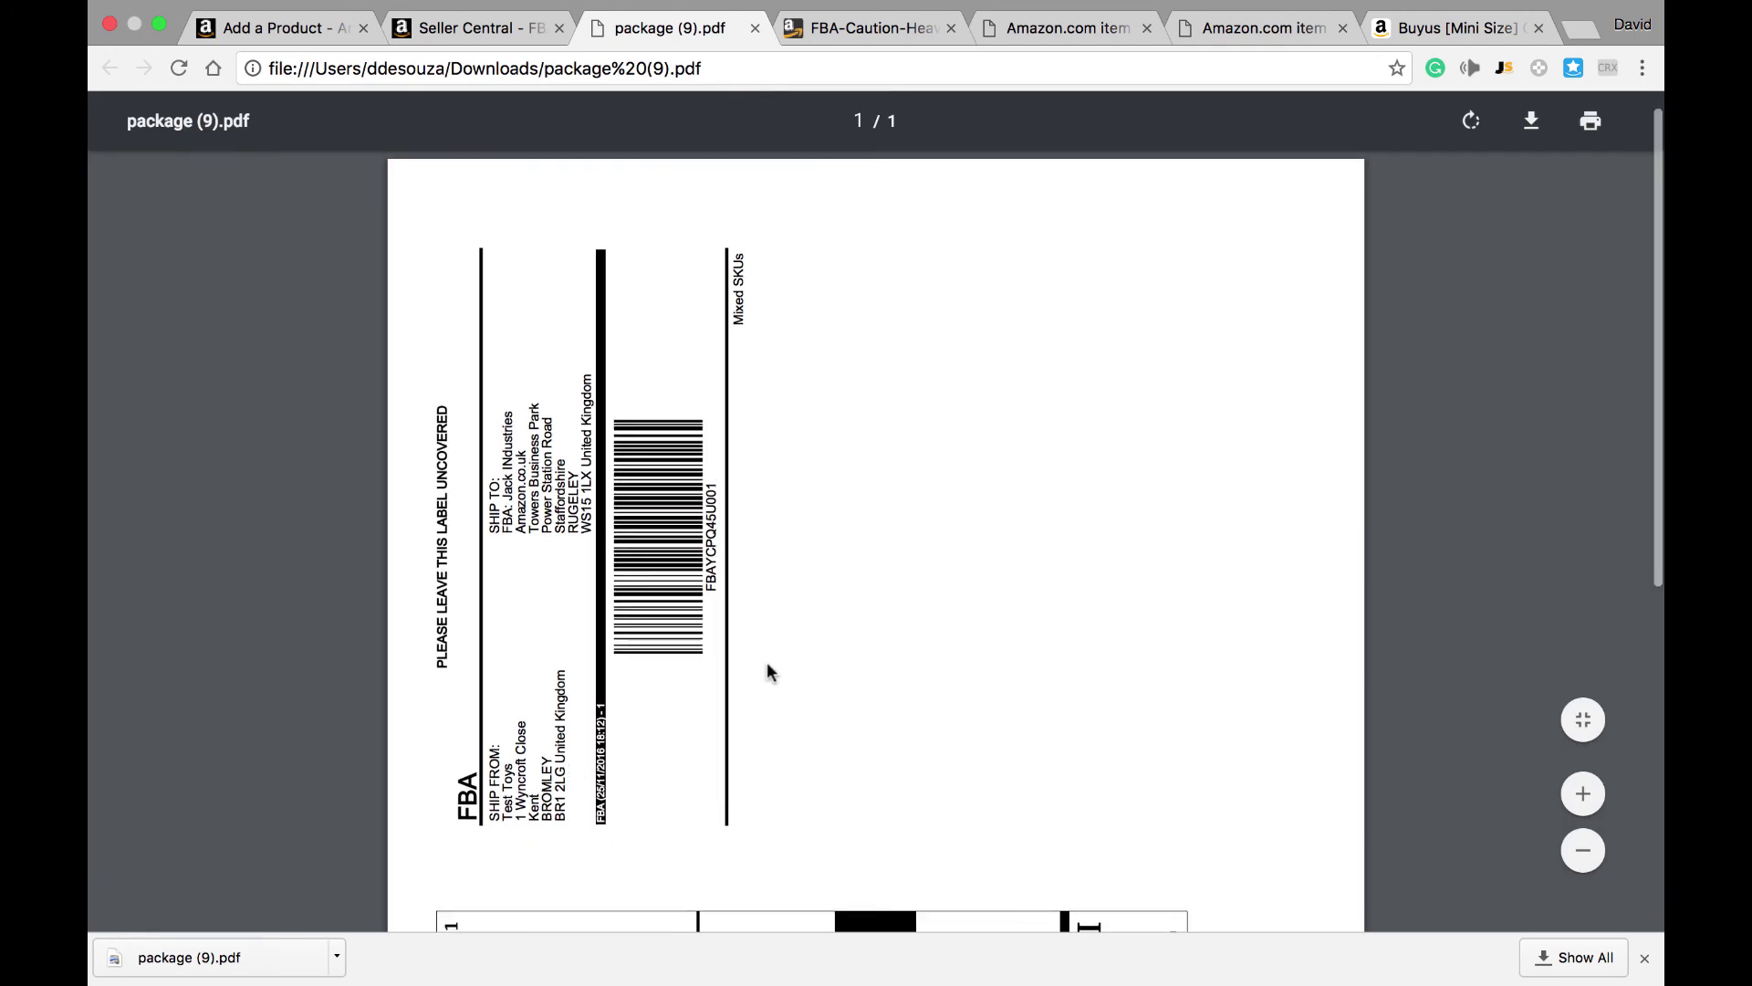
pyautogui.scroll(-2, 768, 671)
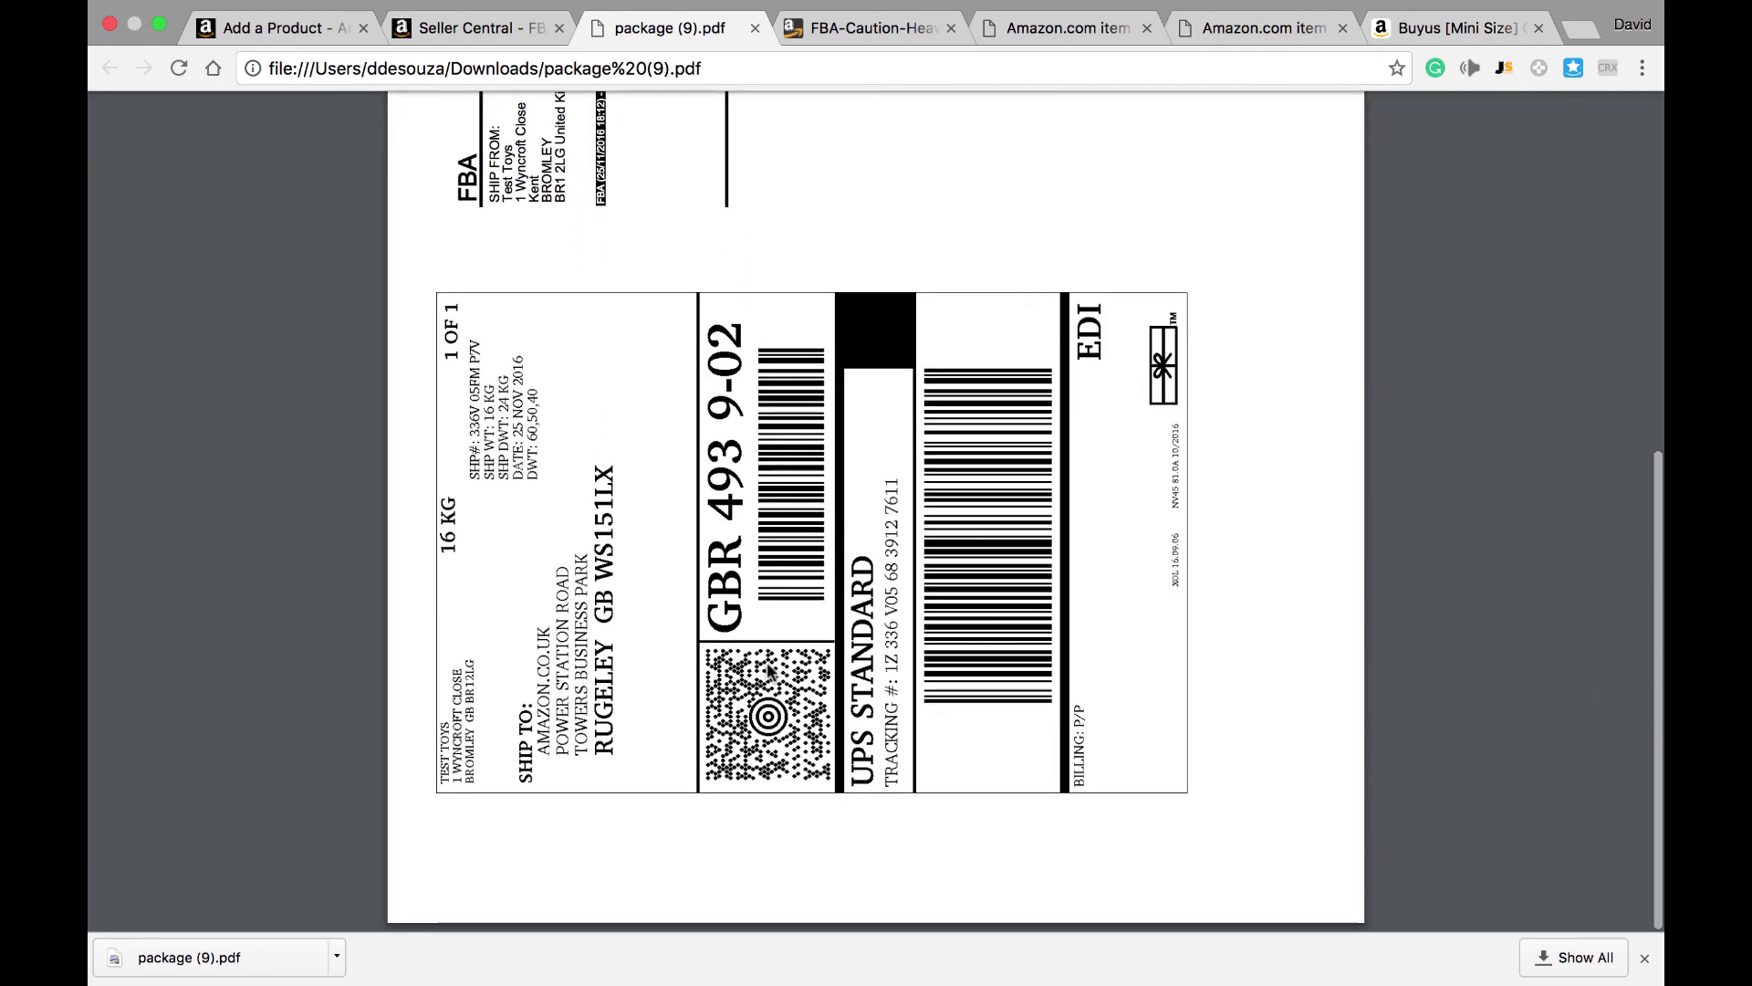
pyautogui.scroll(1, 767, 671)
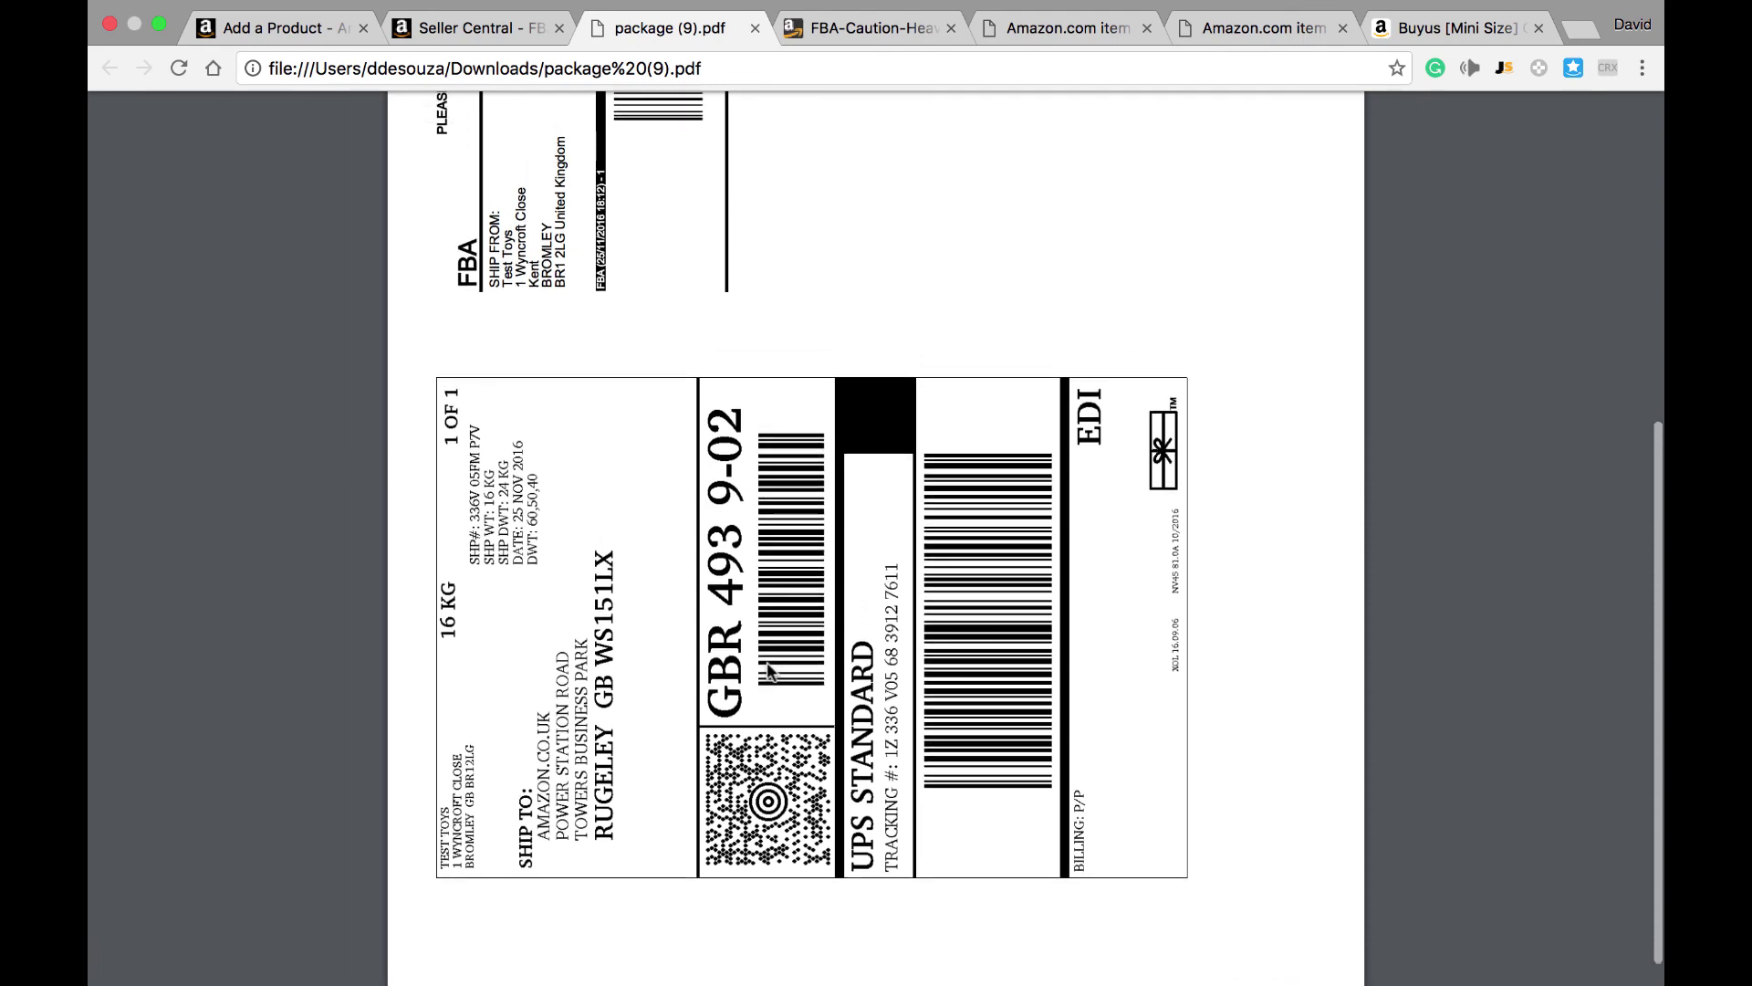
pyautogui.scroll(3, 678, 709)
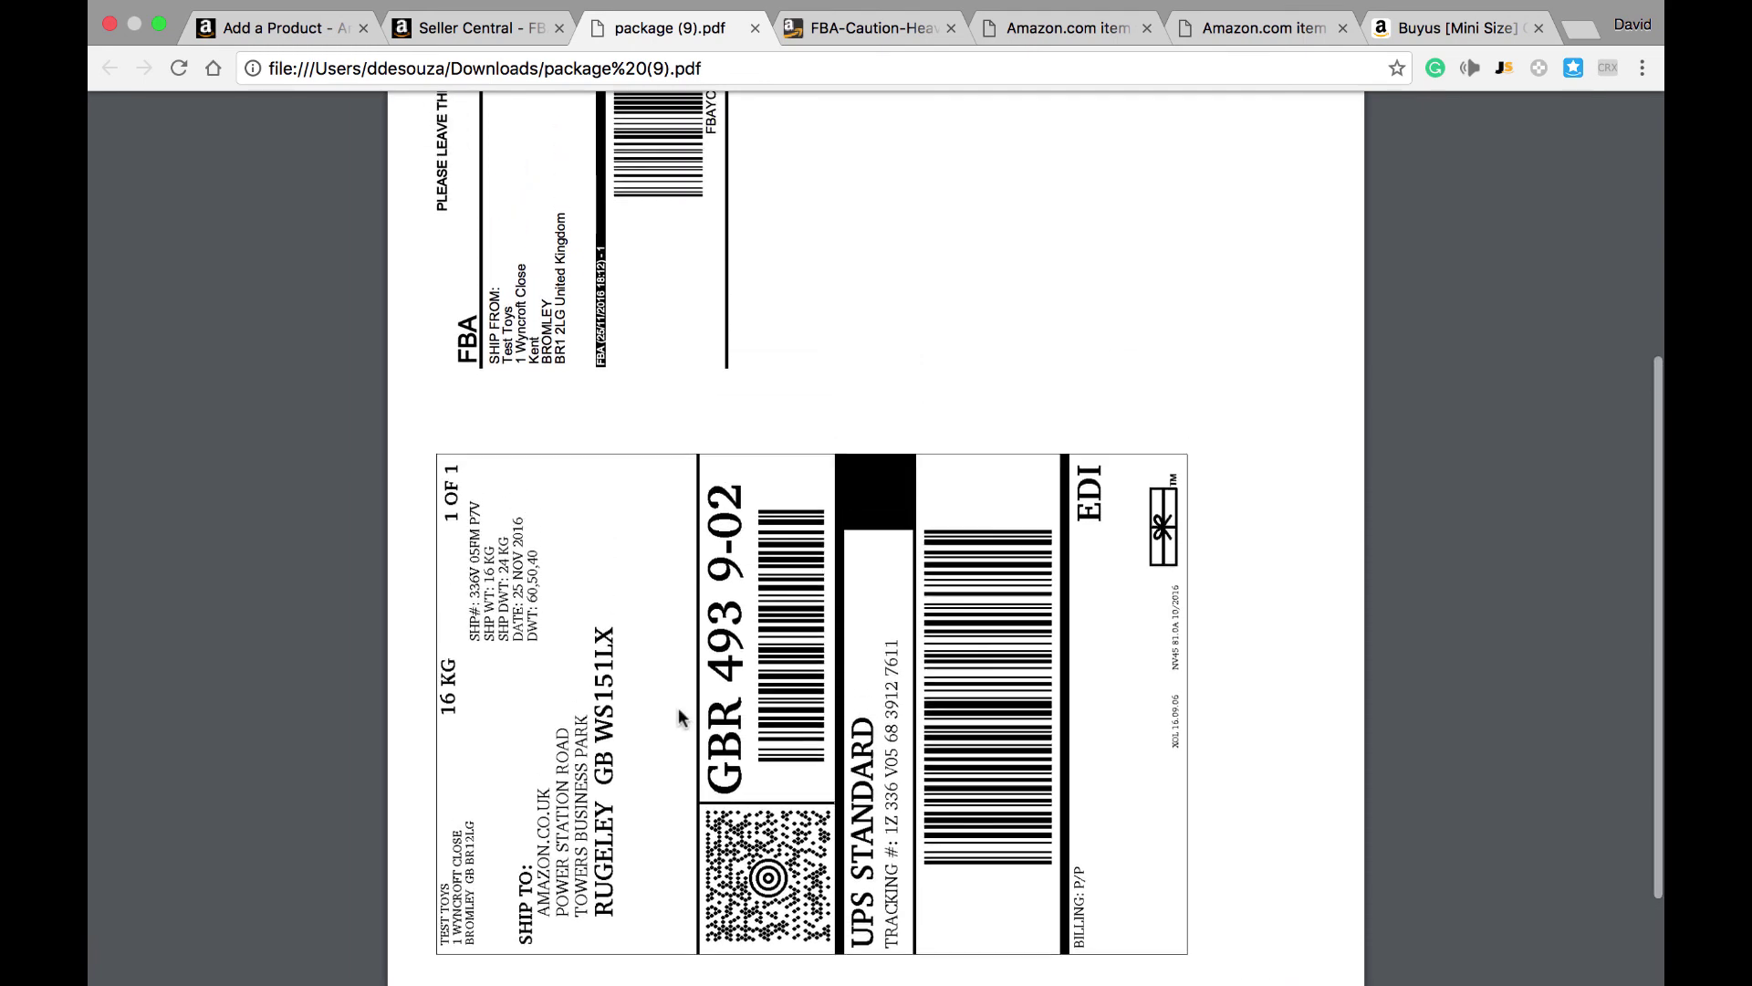
pyautogui.scroll(-4, 677, 708)
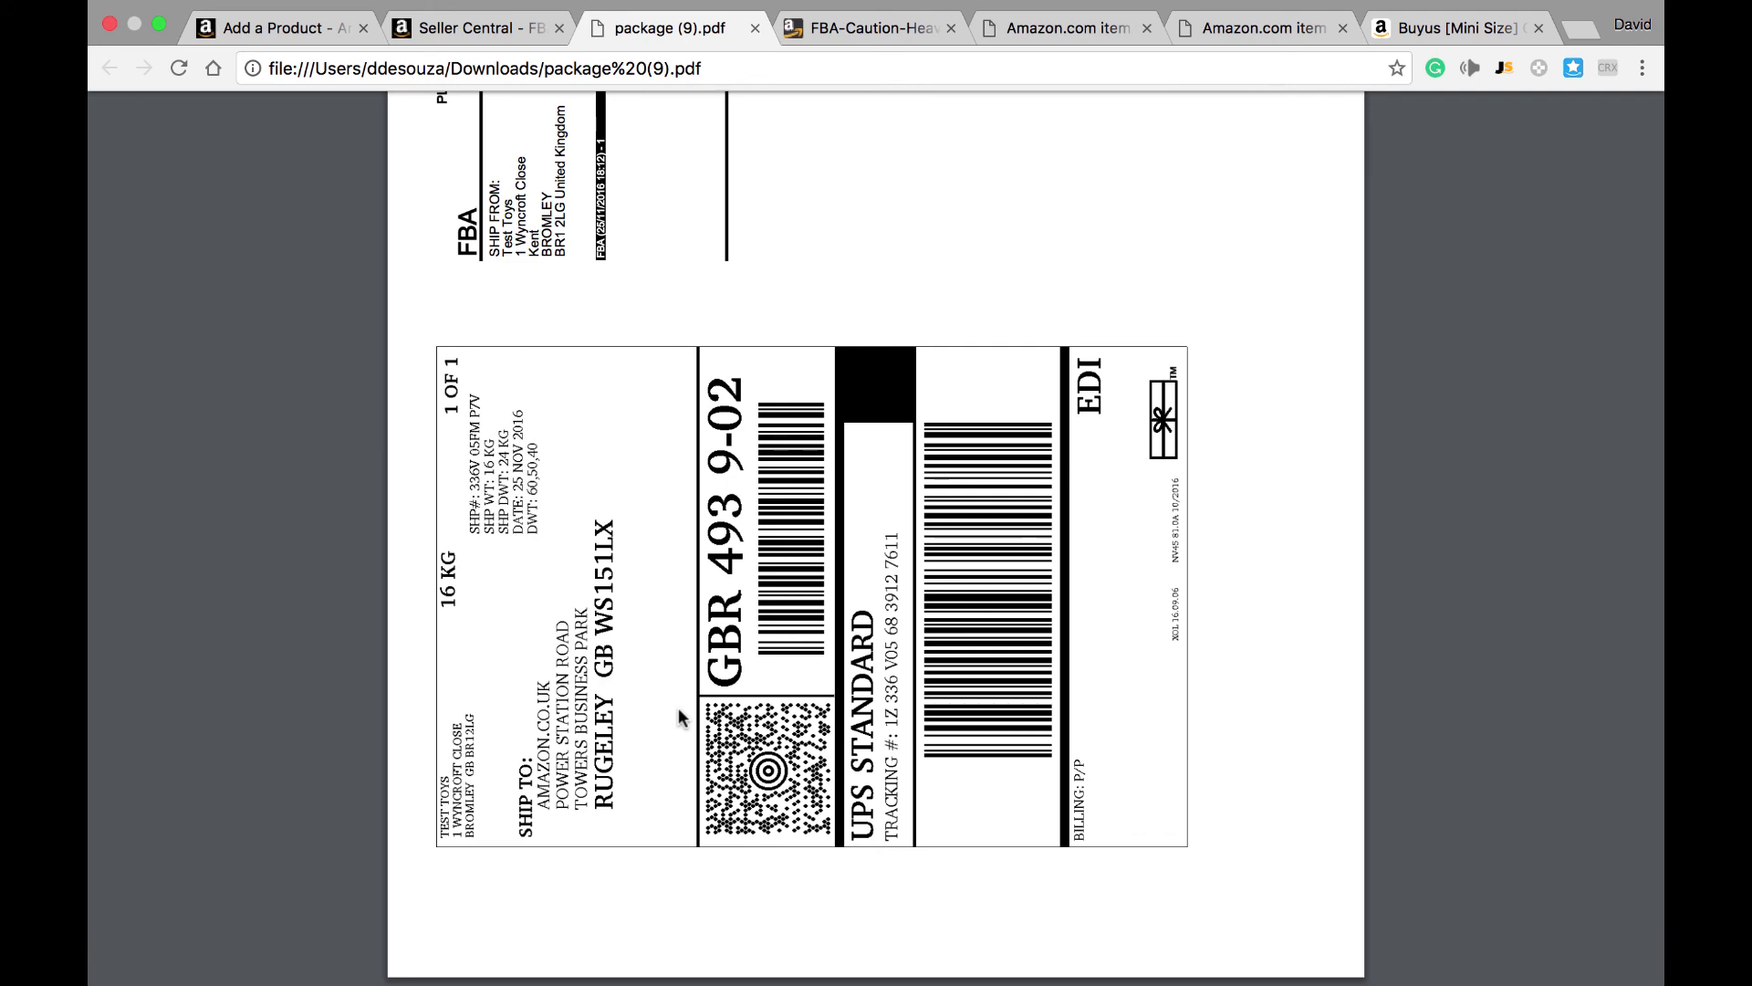
pyautogui.click(493, 29)
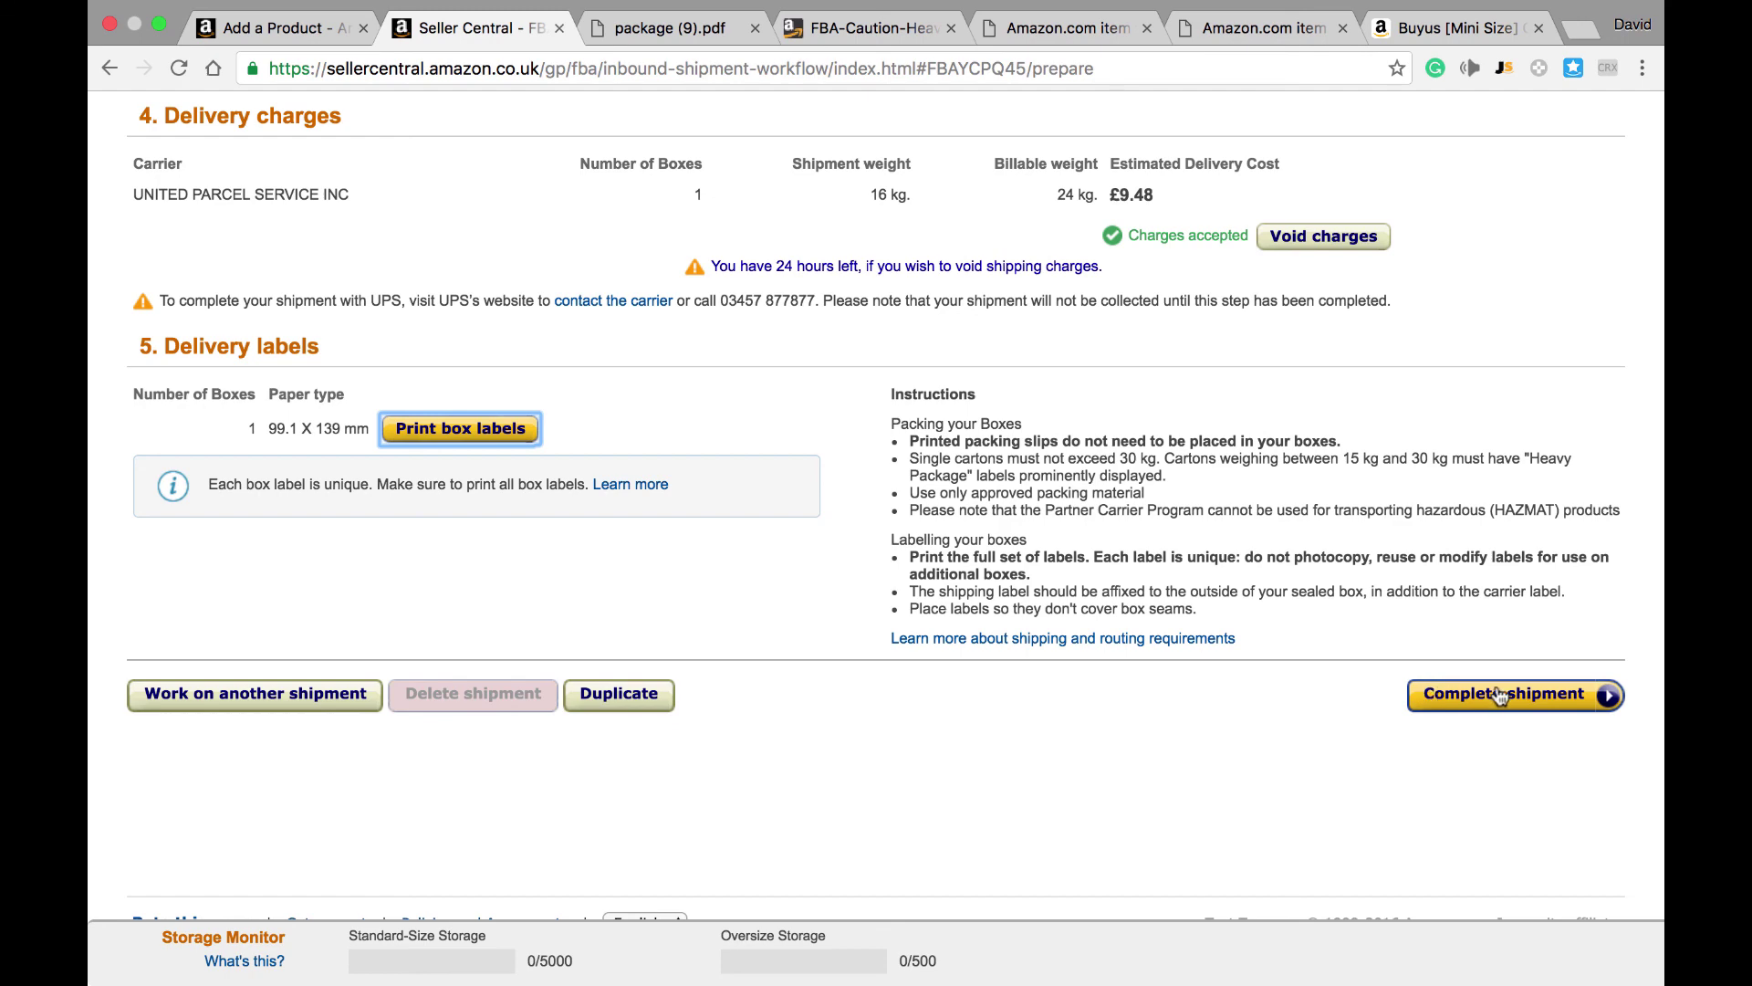
# - Void the accepted £9.48 UPS delivery charges so delivery cost must be recalculated
pyautogui.scroll(3, 1399, 458)
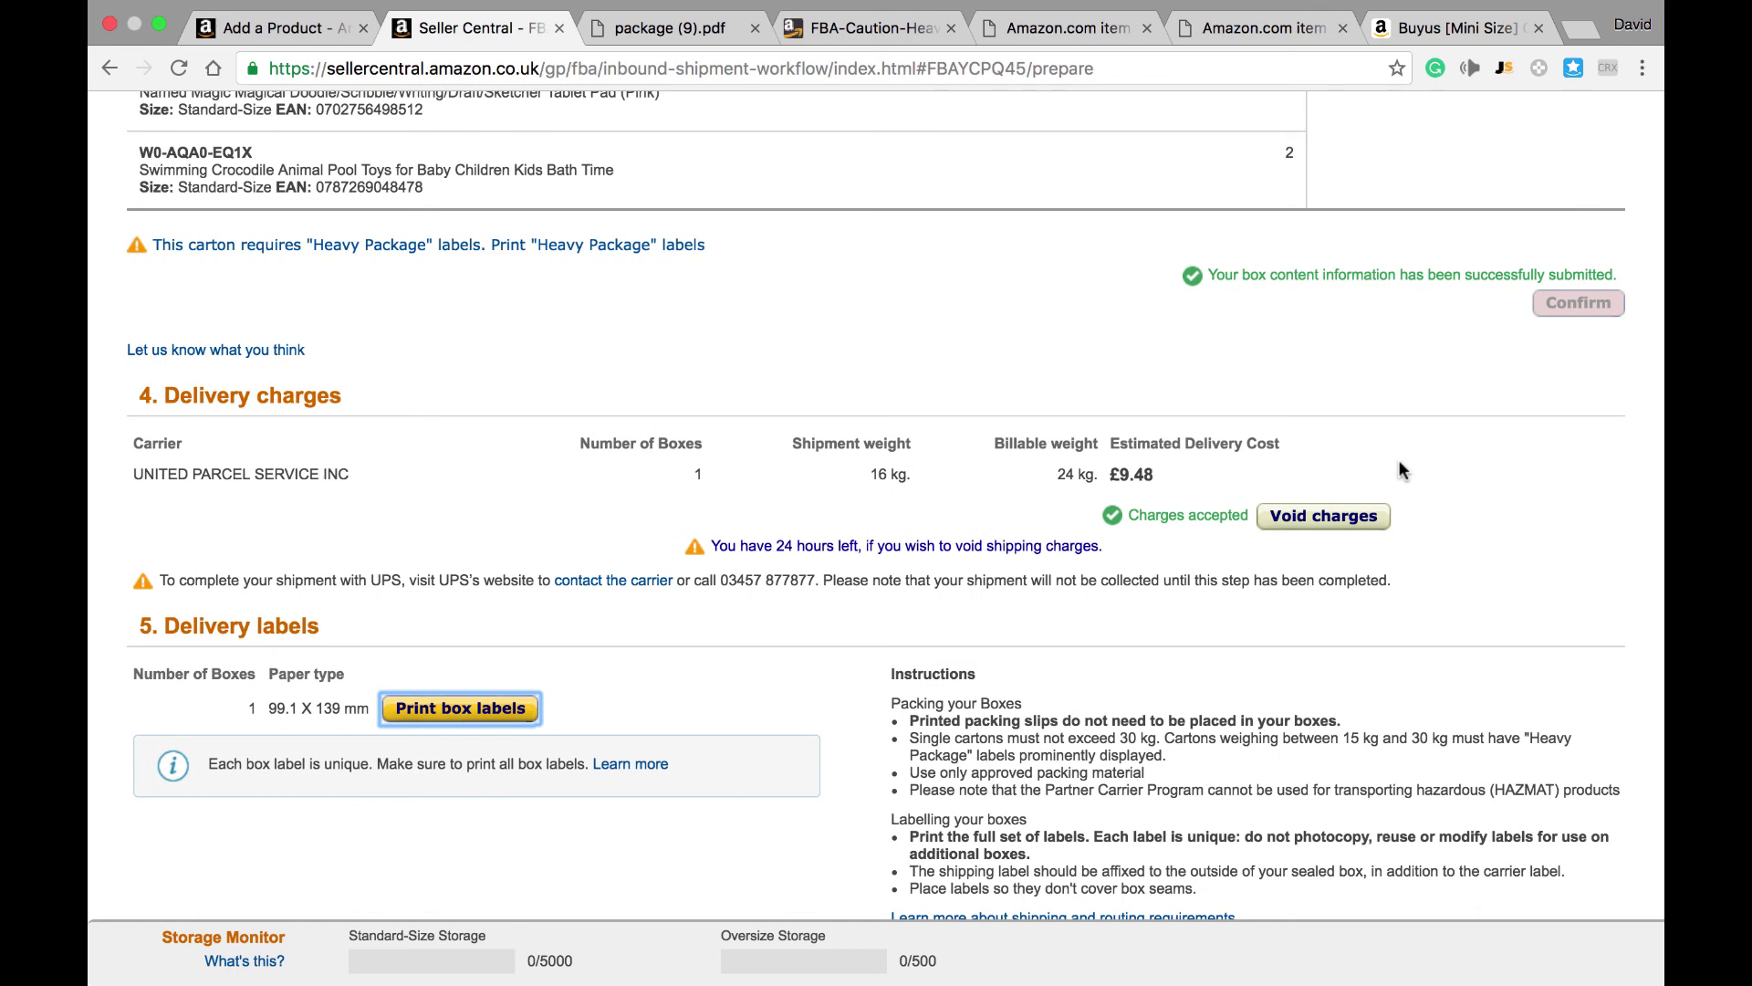
pyautogui.click(1346, 516)
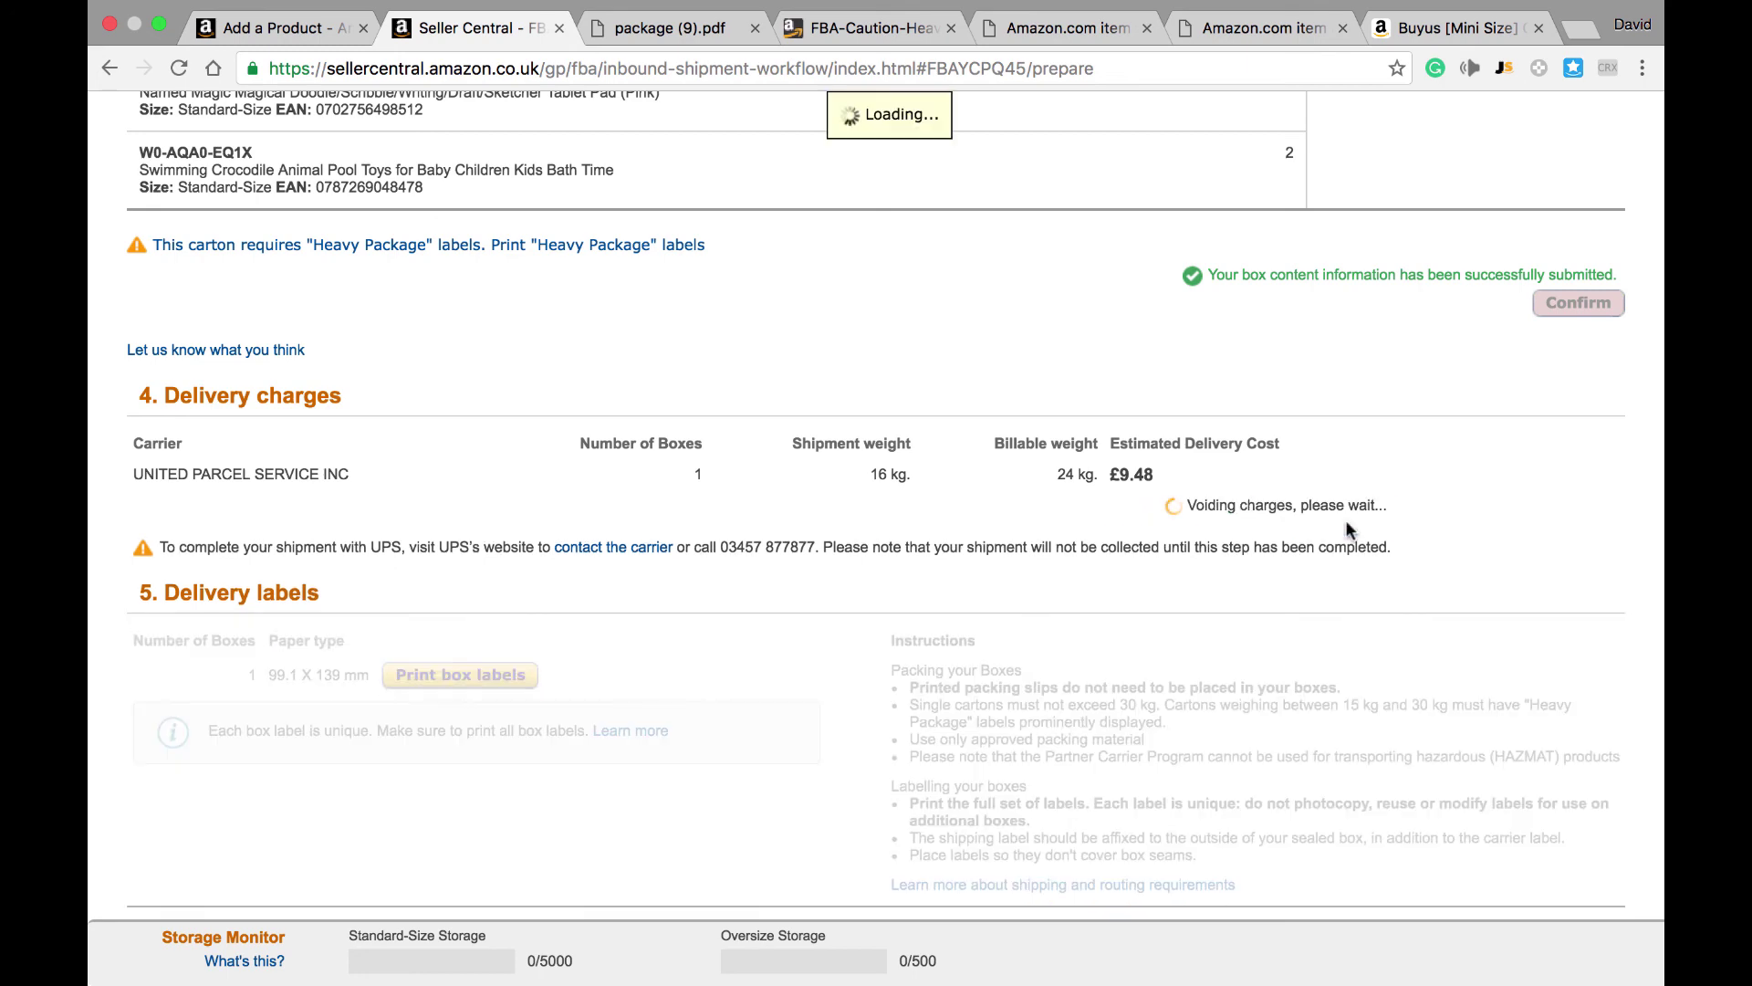